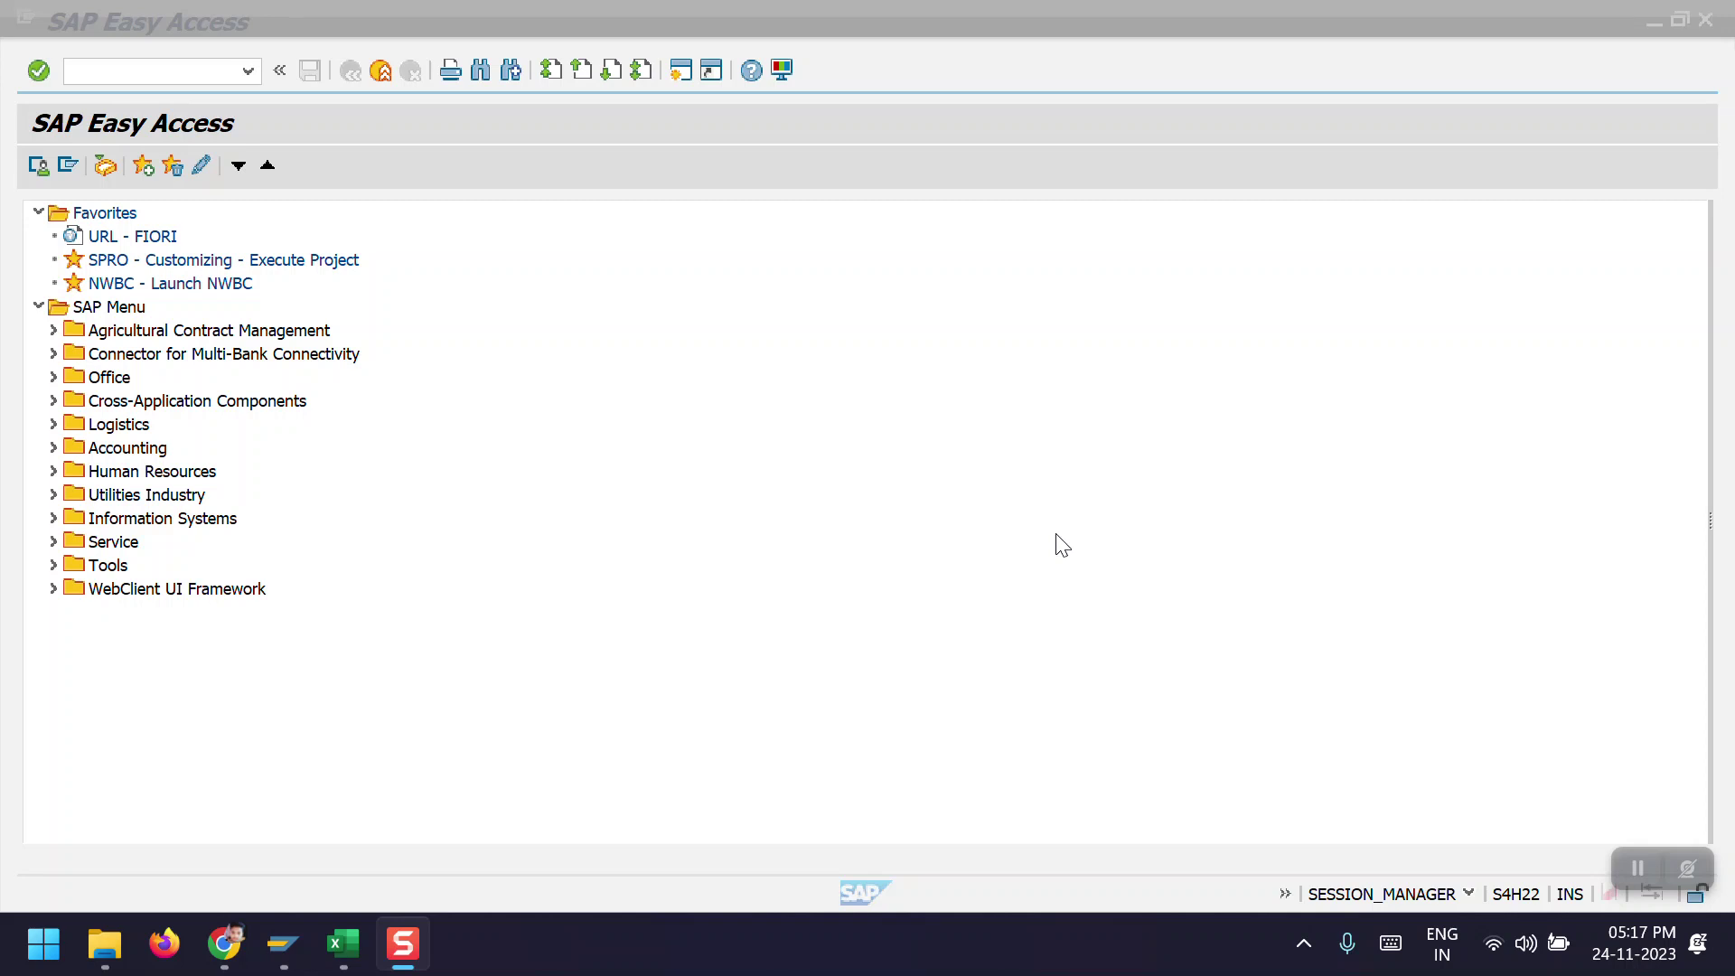
Start ABAVN for asset 500002 with accounting principle LGAP and depreciation area 01.
click(107, 72)
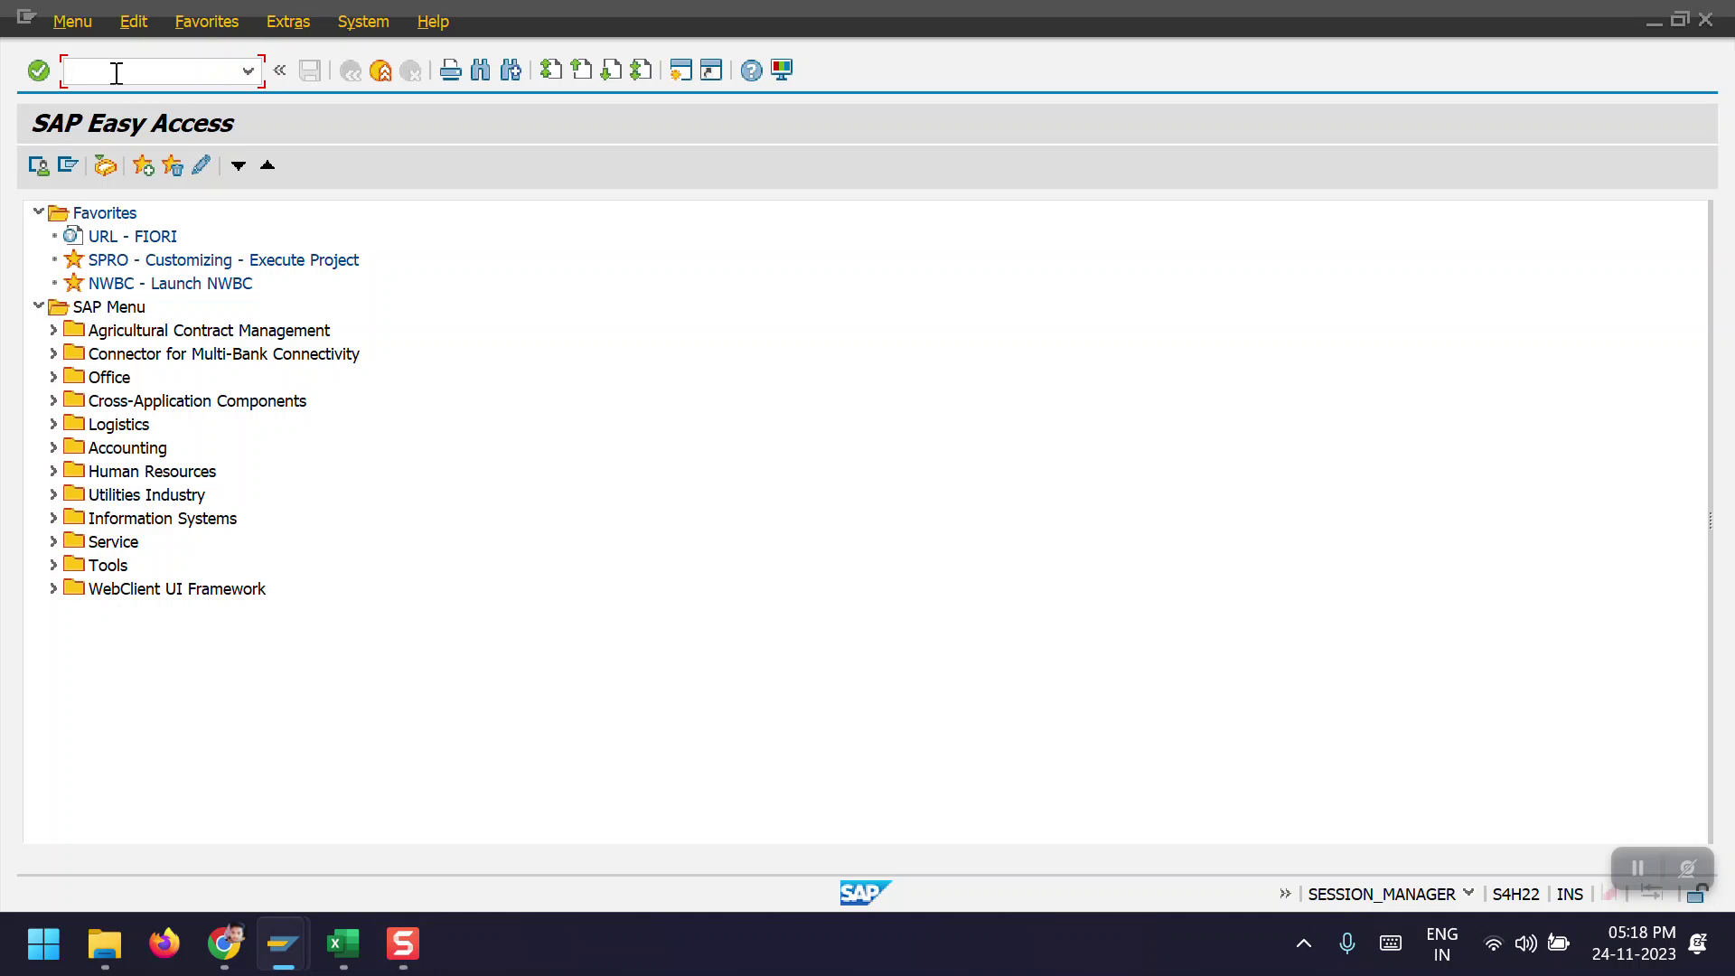
text(AB)
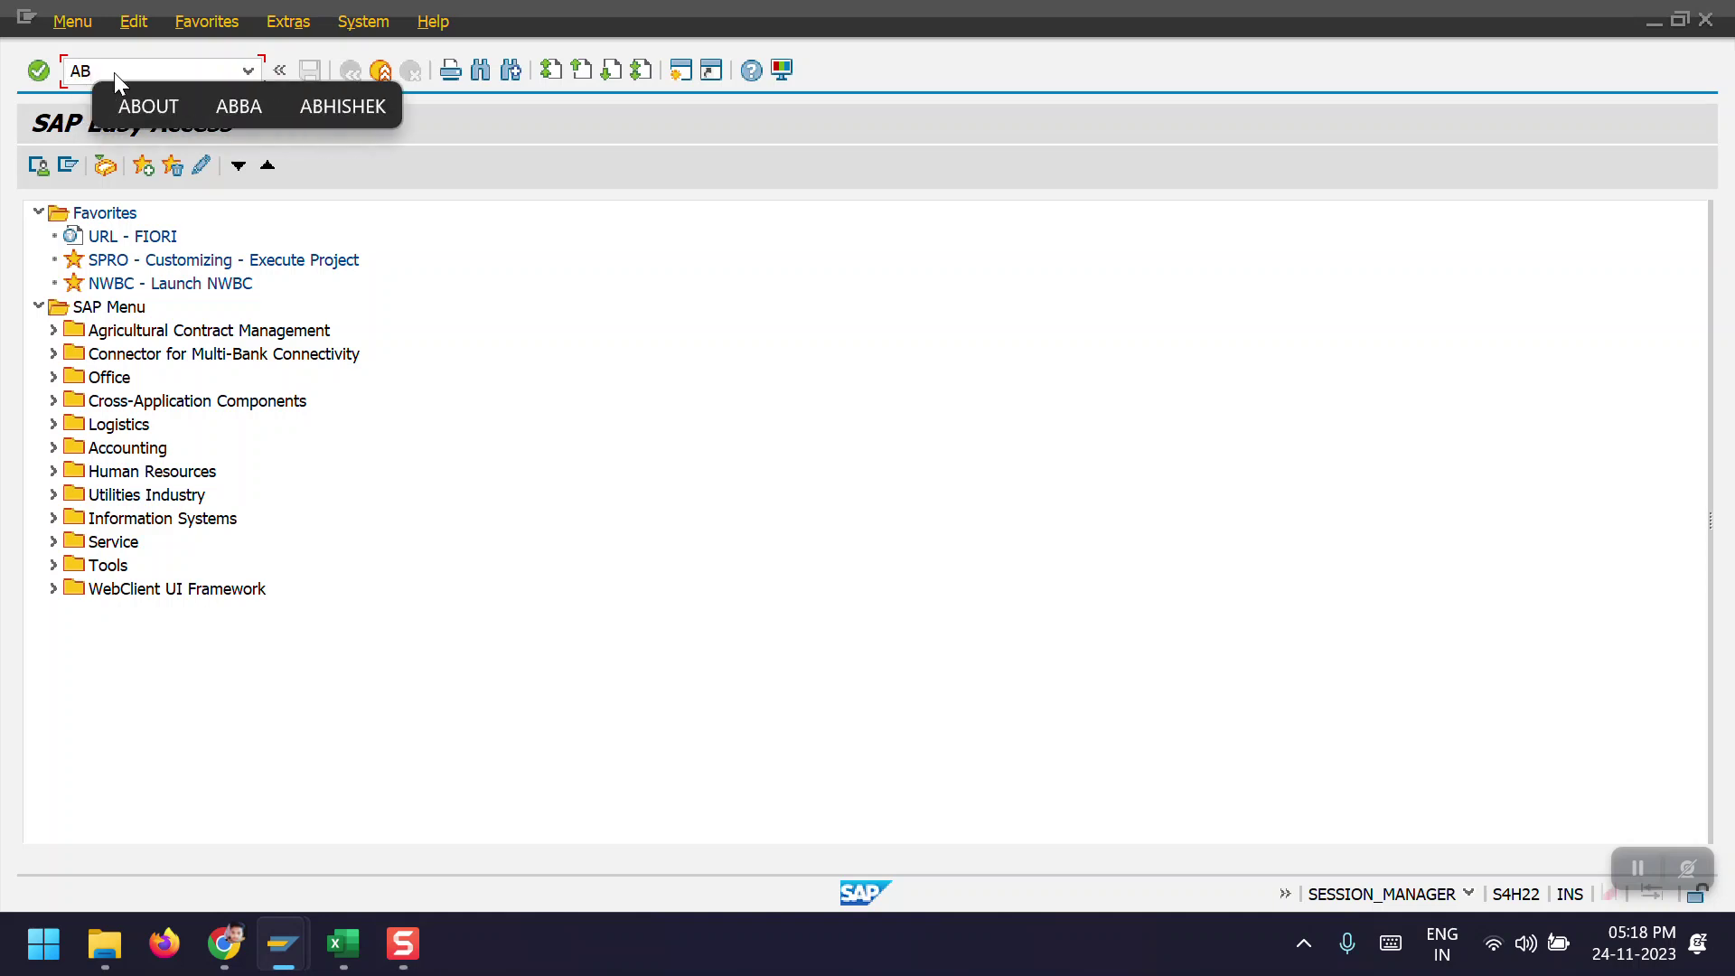
text(AVN)
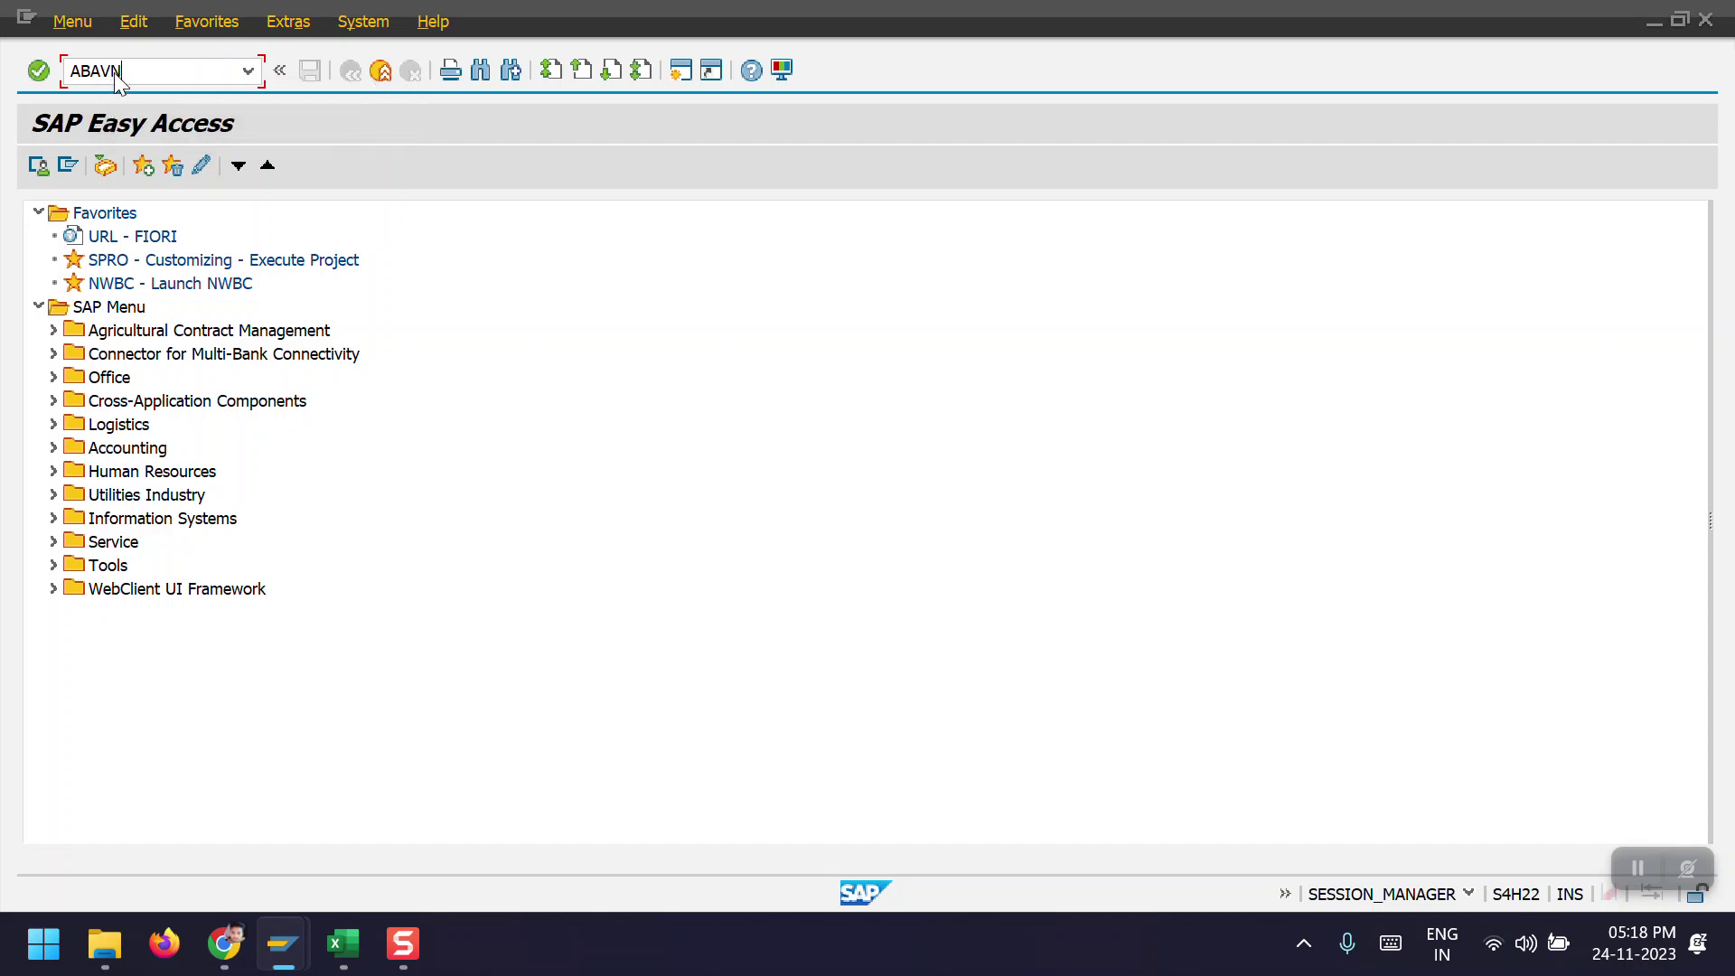
key(Return)
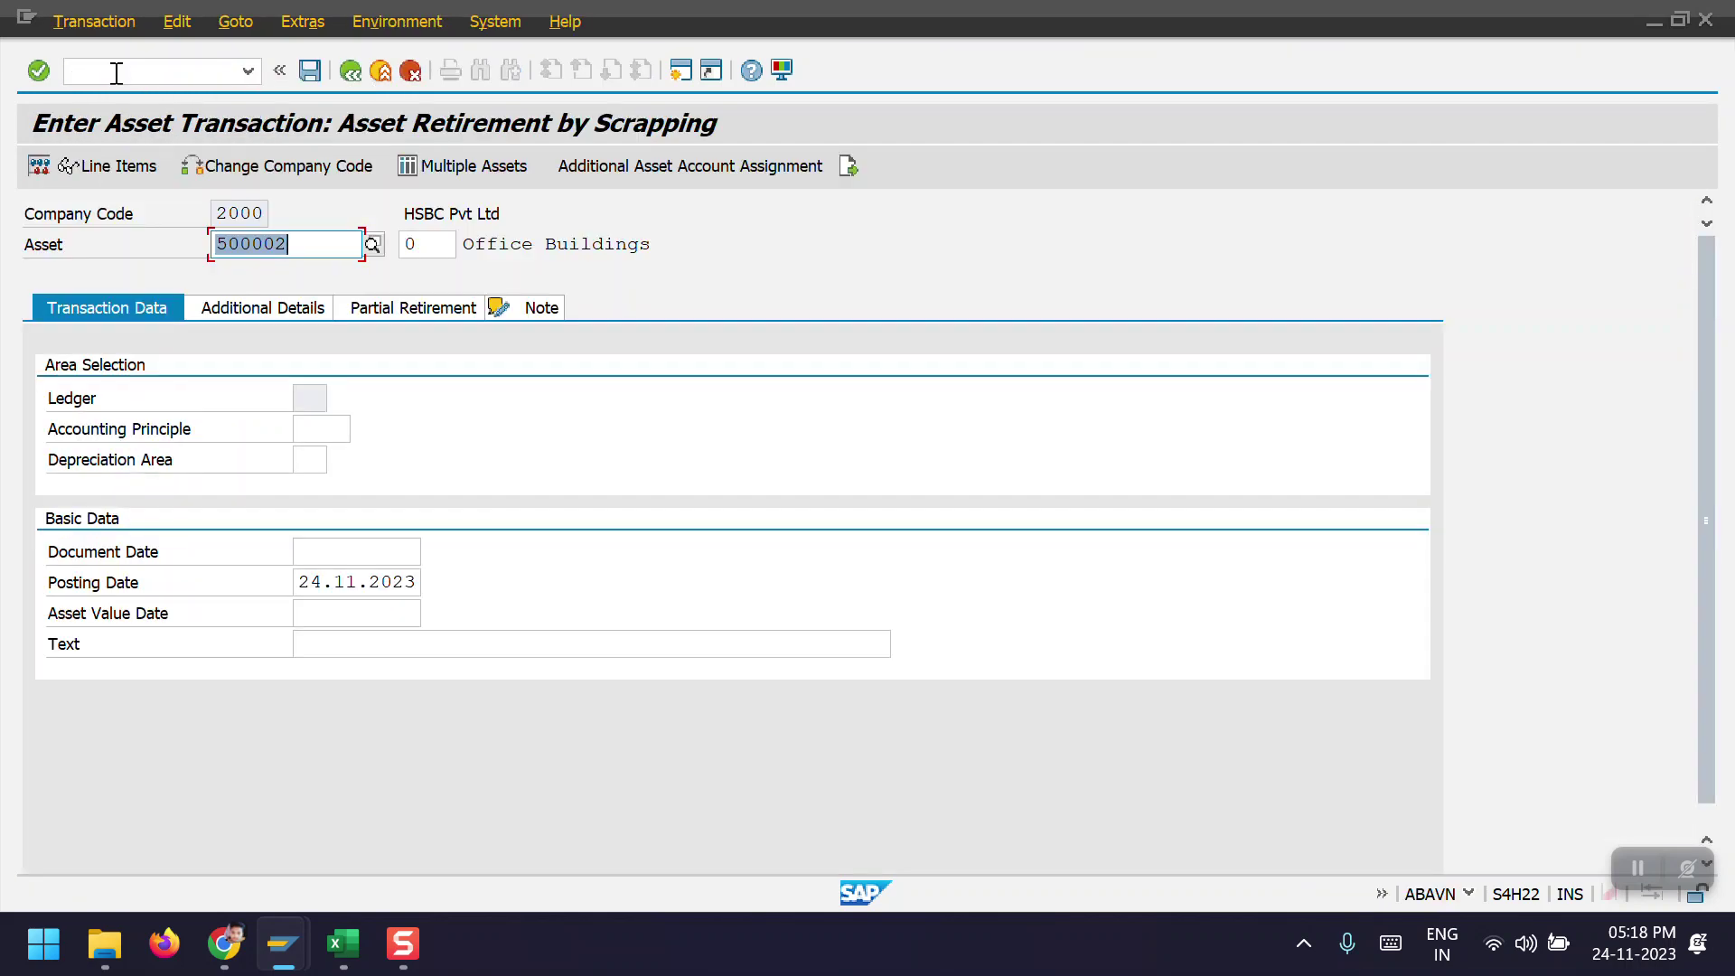
click(316, 248)
click(321, 429)
click(323, 453)
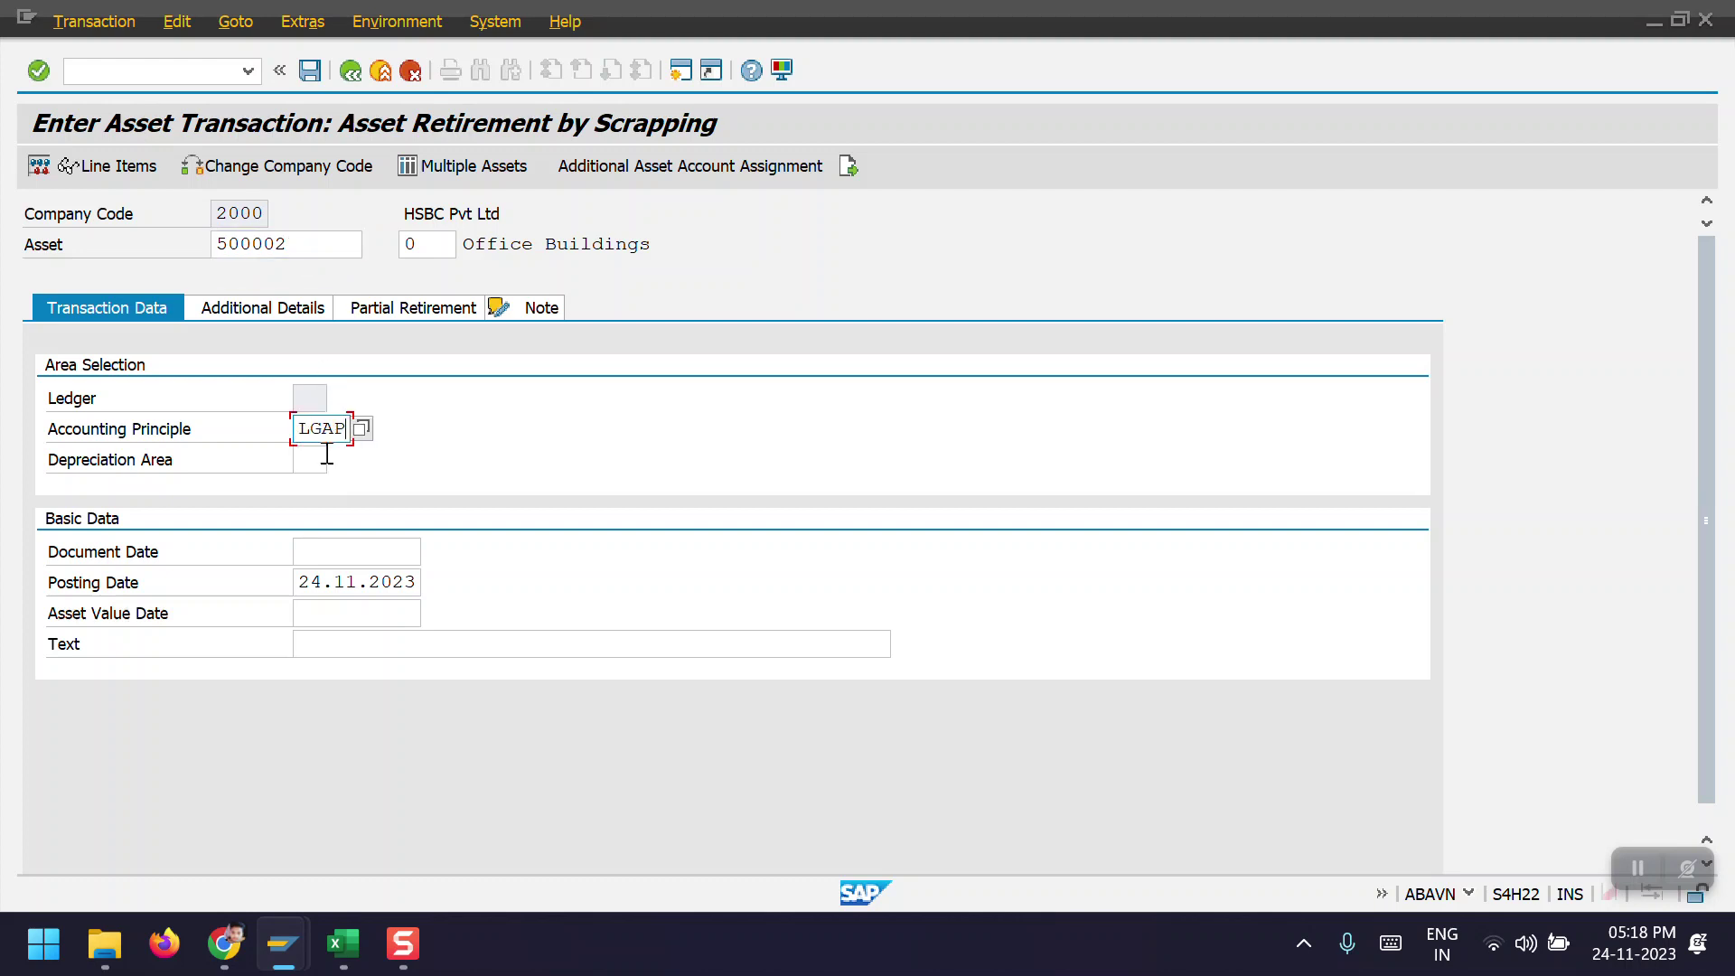
click(311, 458)
click(313, 485)
Set the document, posting and asset value dates to 24.11.2023.
click(334, 543)
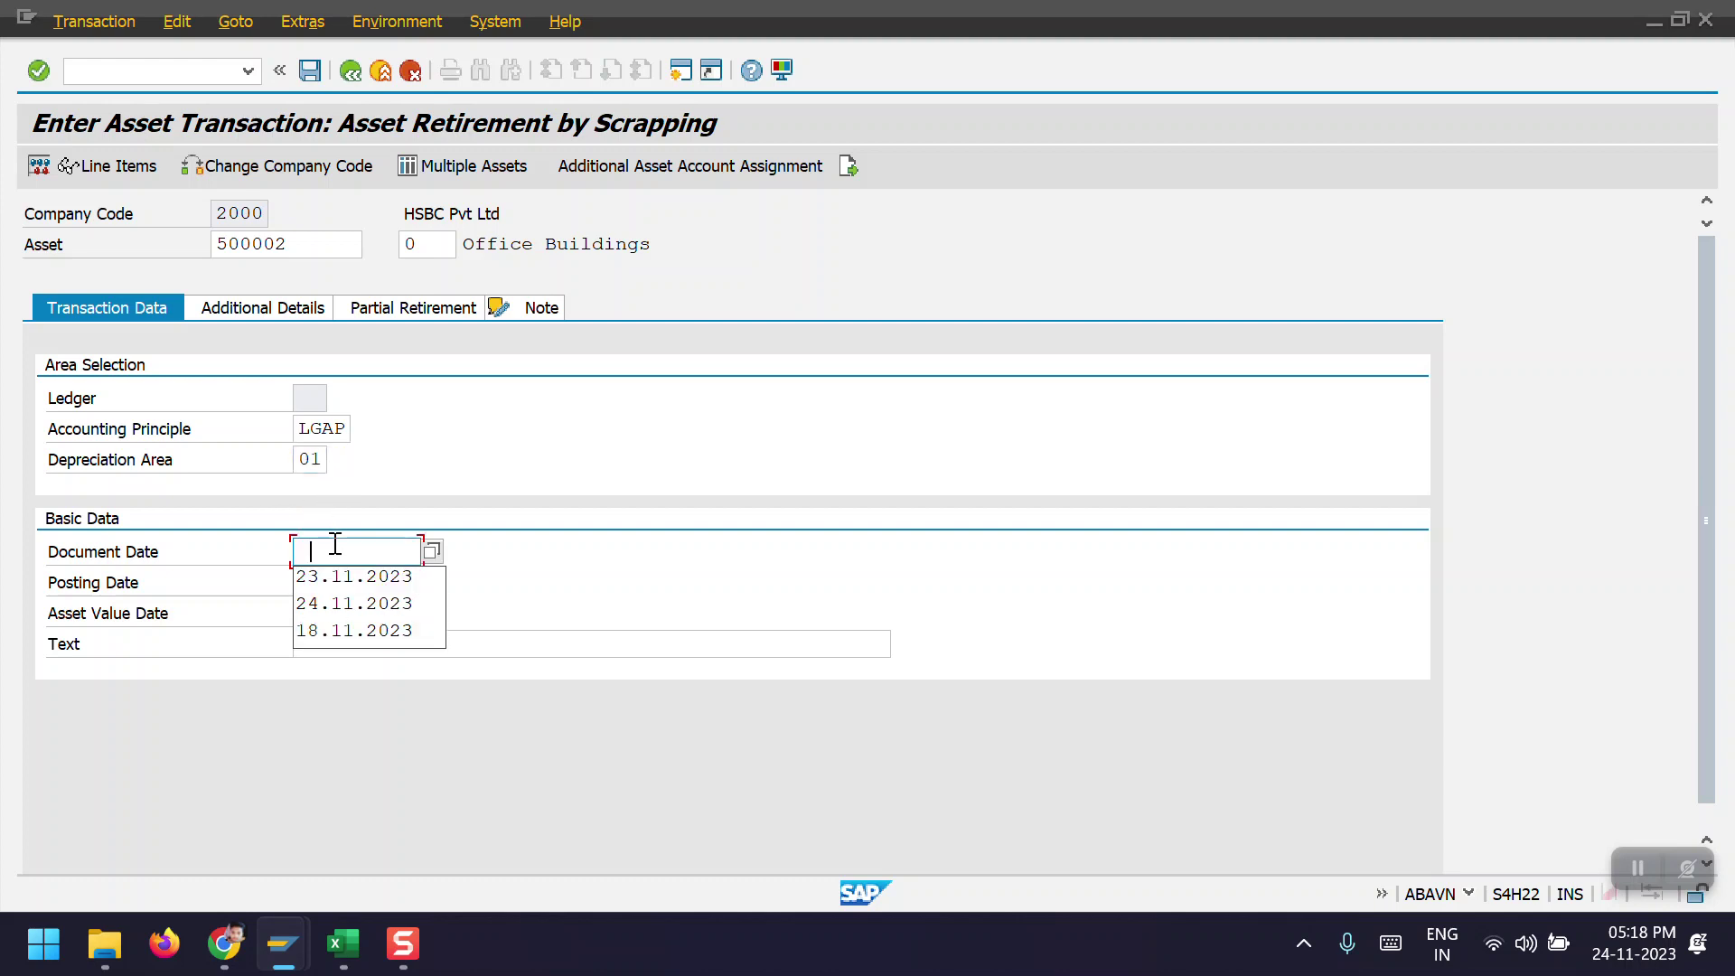
key(Return)
key(Tab)
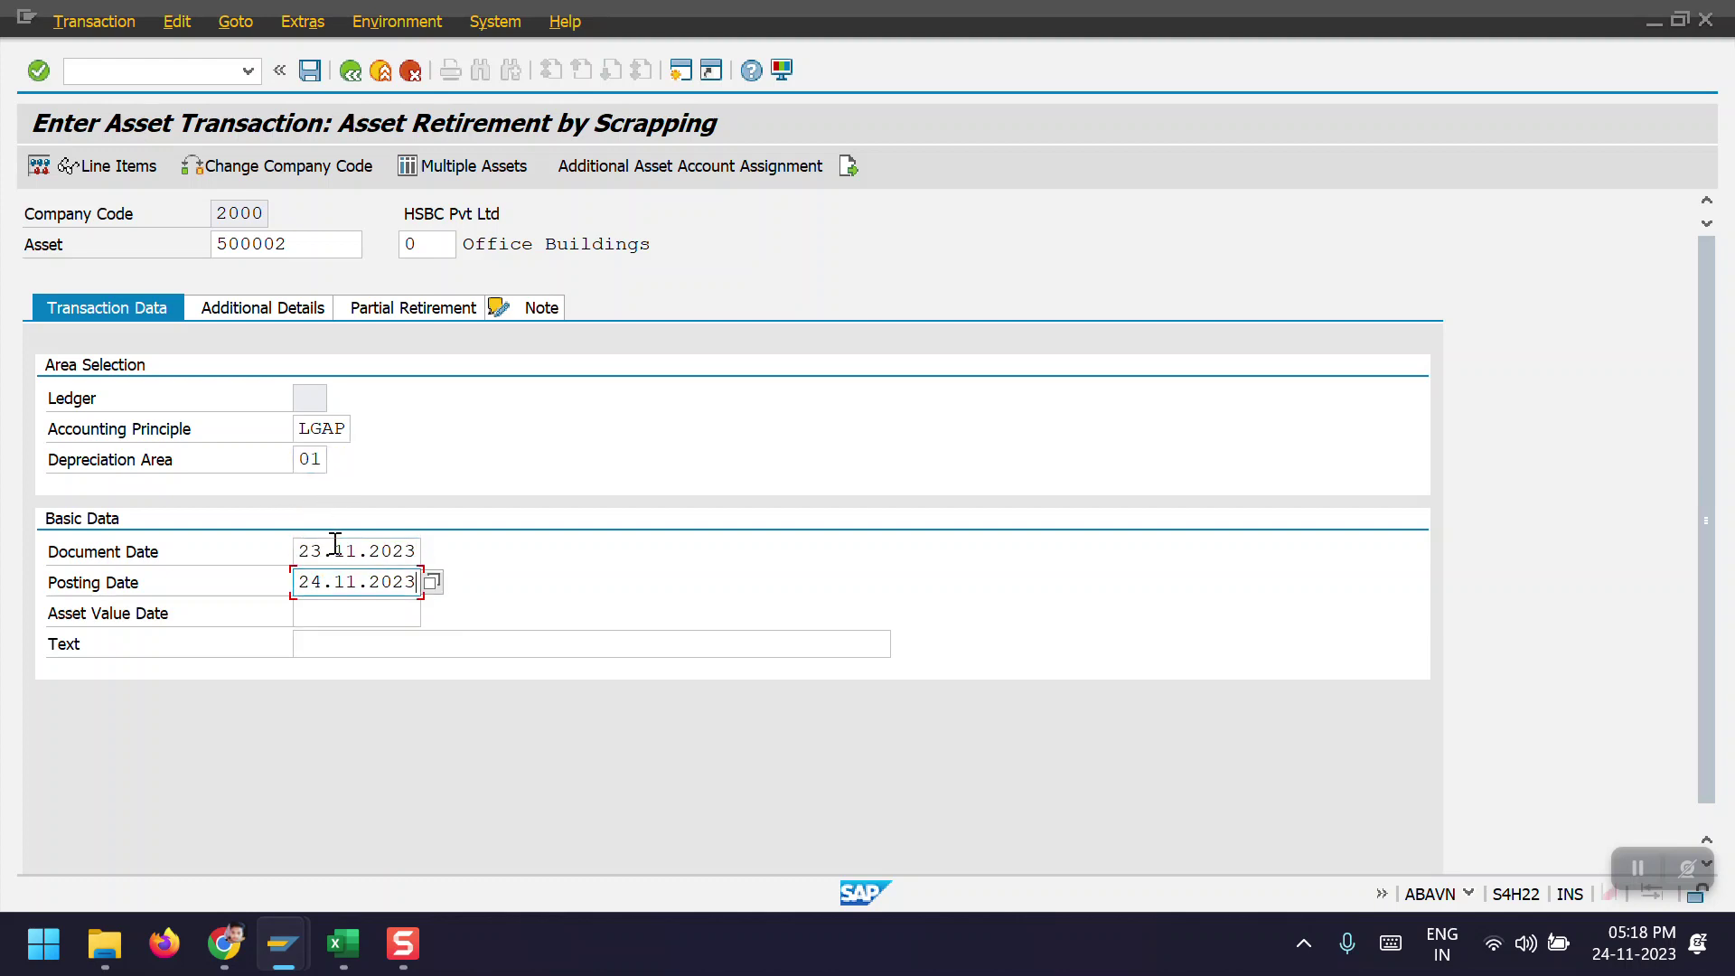
key(shift+Tab)
key(shift+Home)
text(24.11.2023)
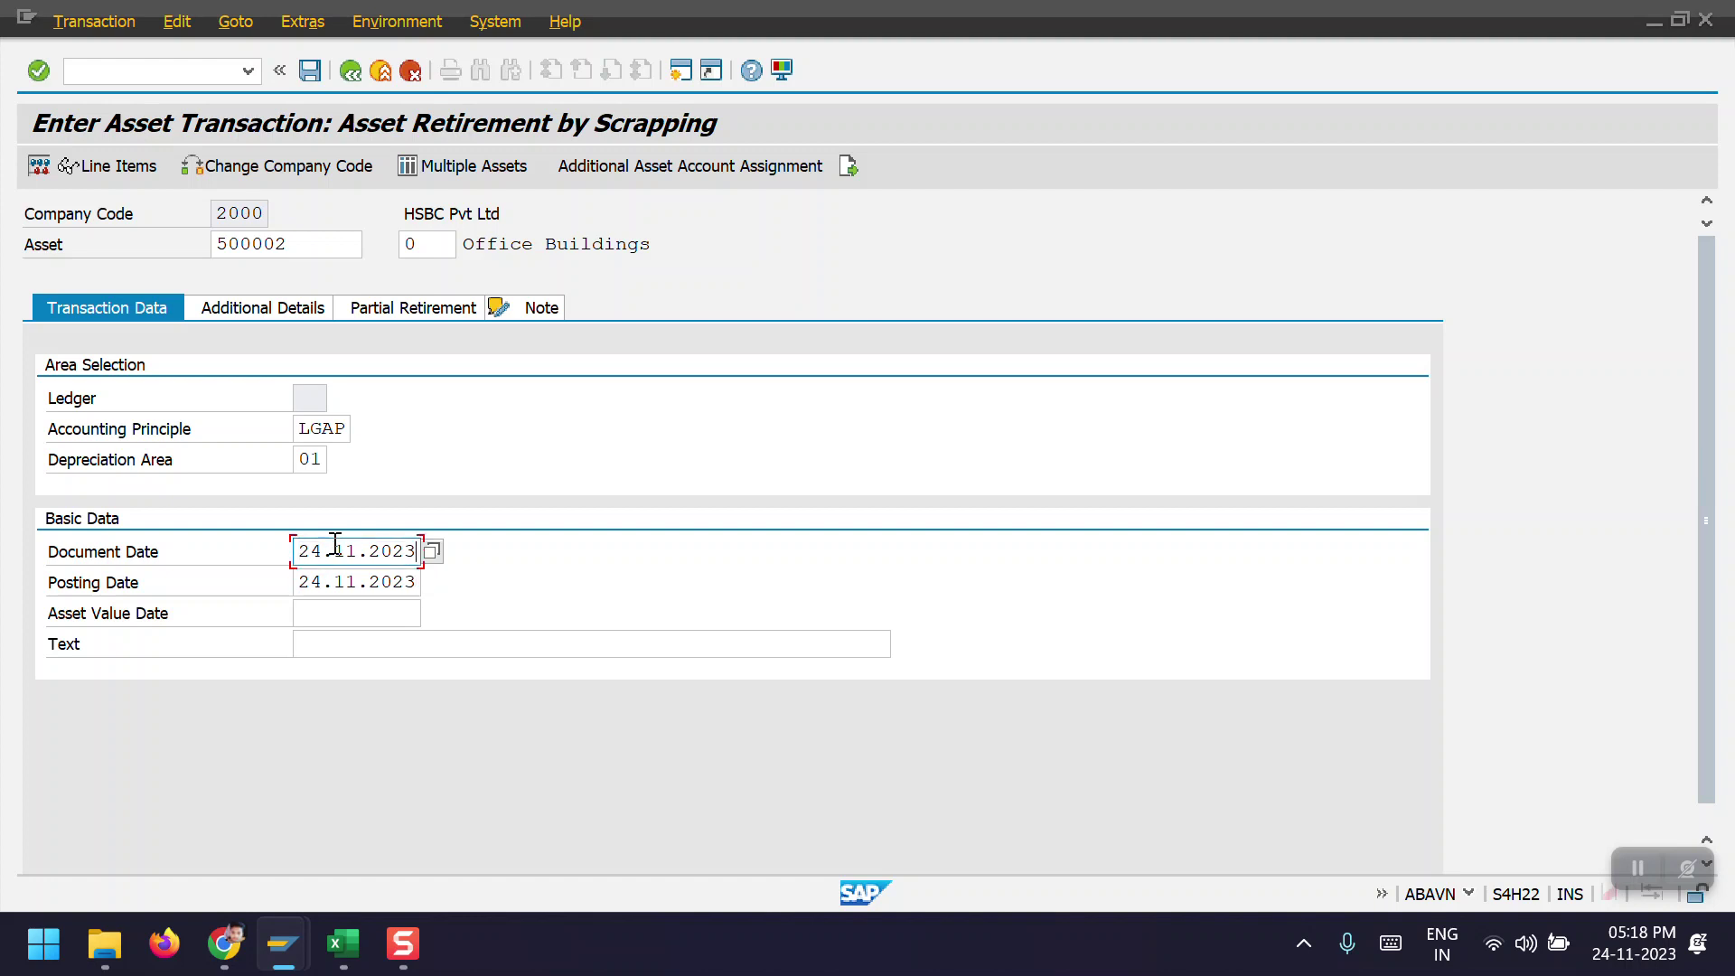
key(Tab)
text(24.11.2023)
key(Tab)
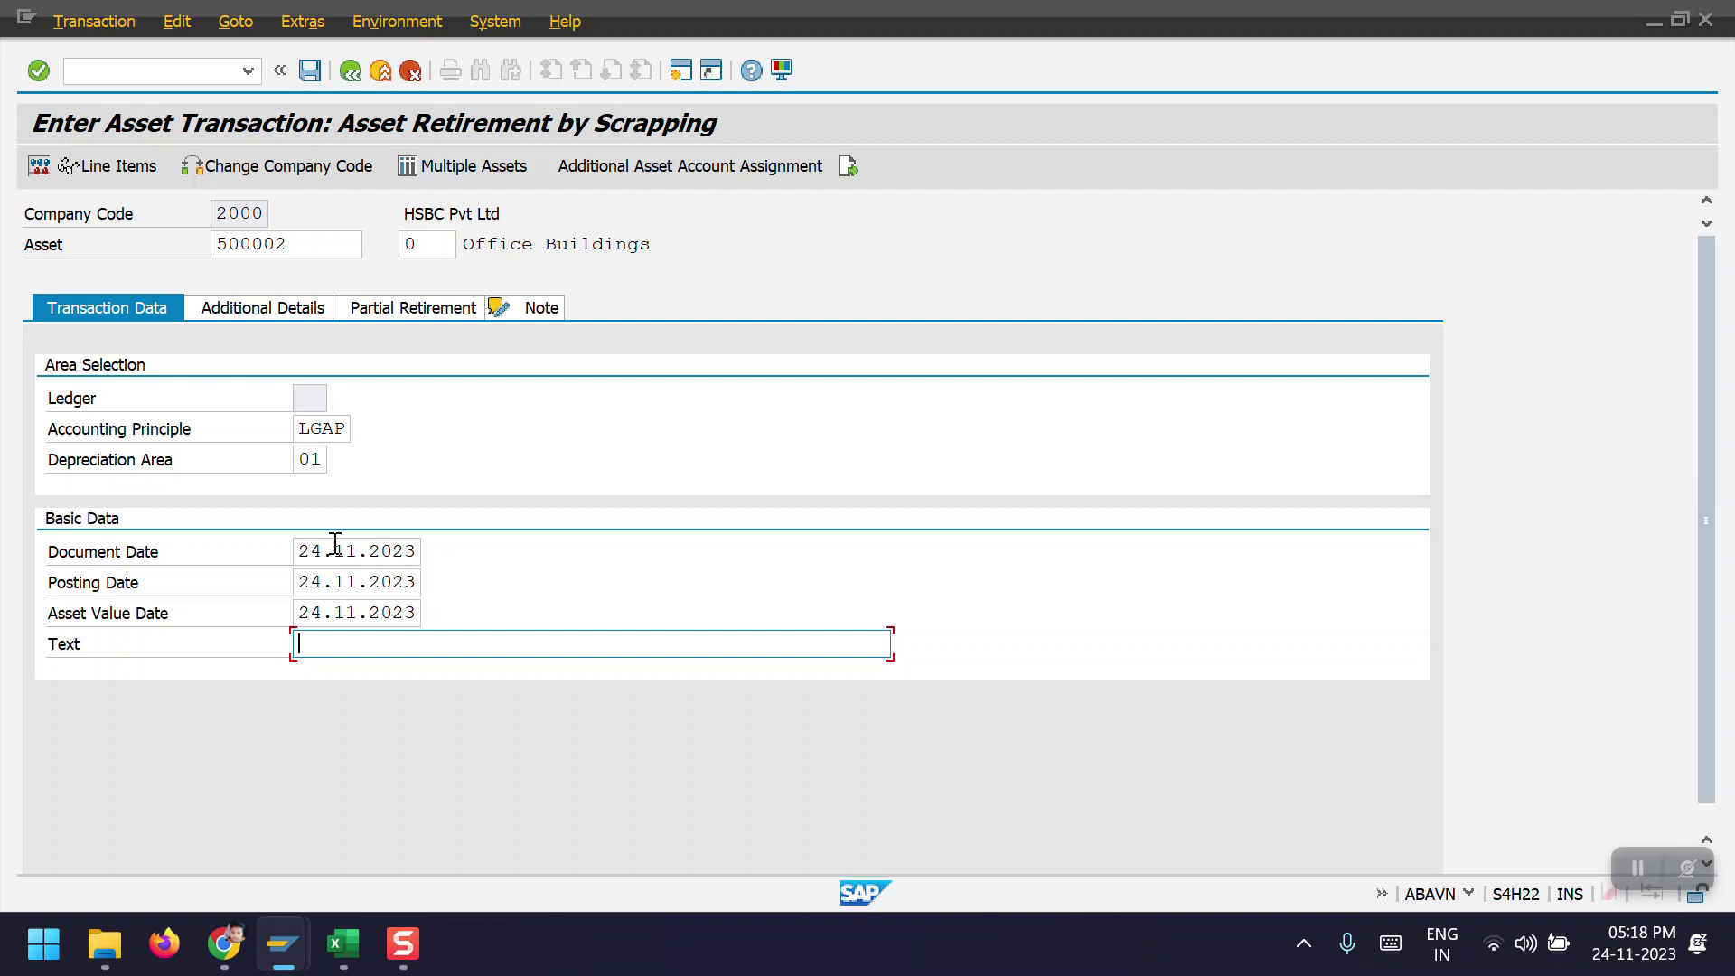
text(A)
key(Down)
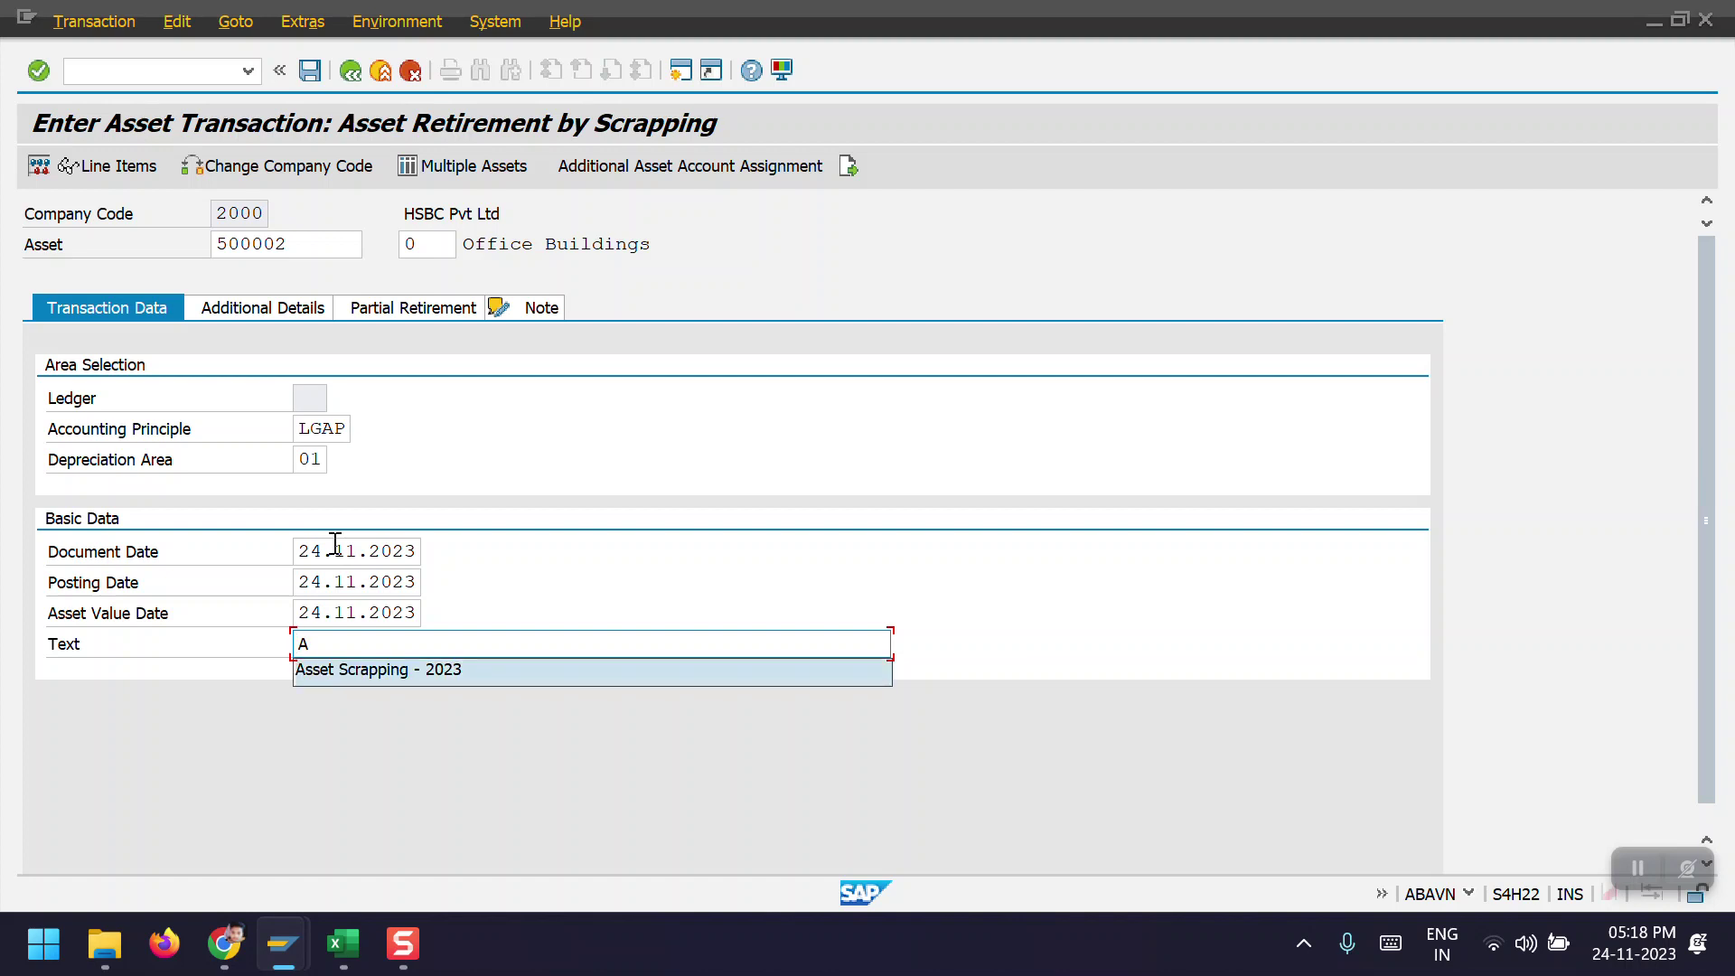
key(Return)
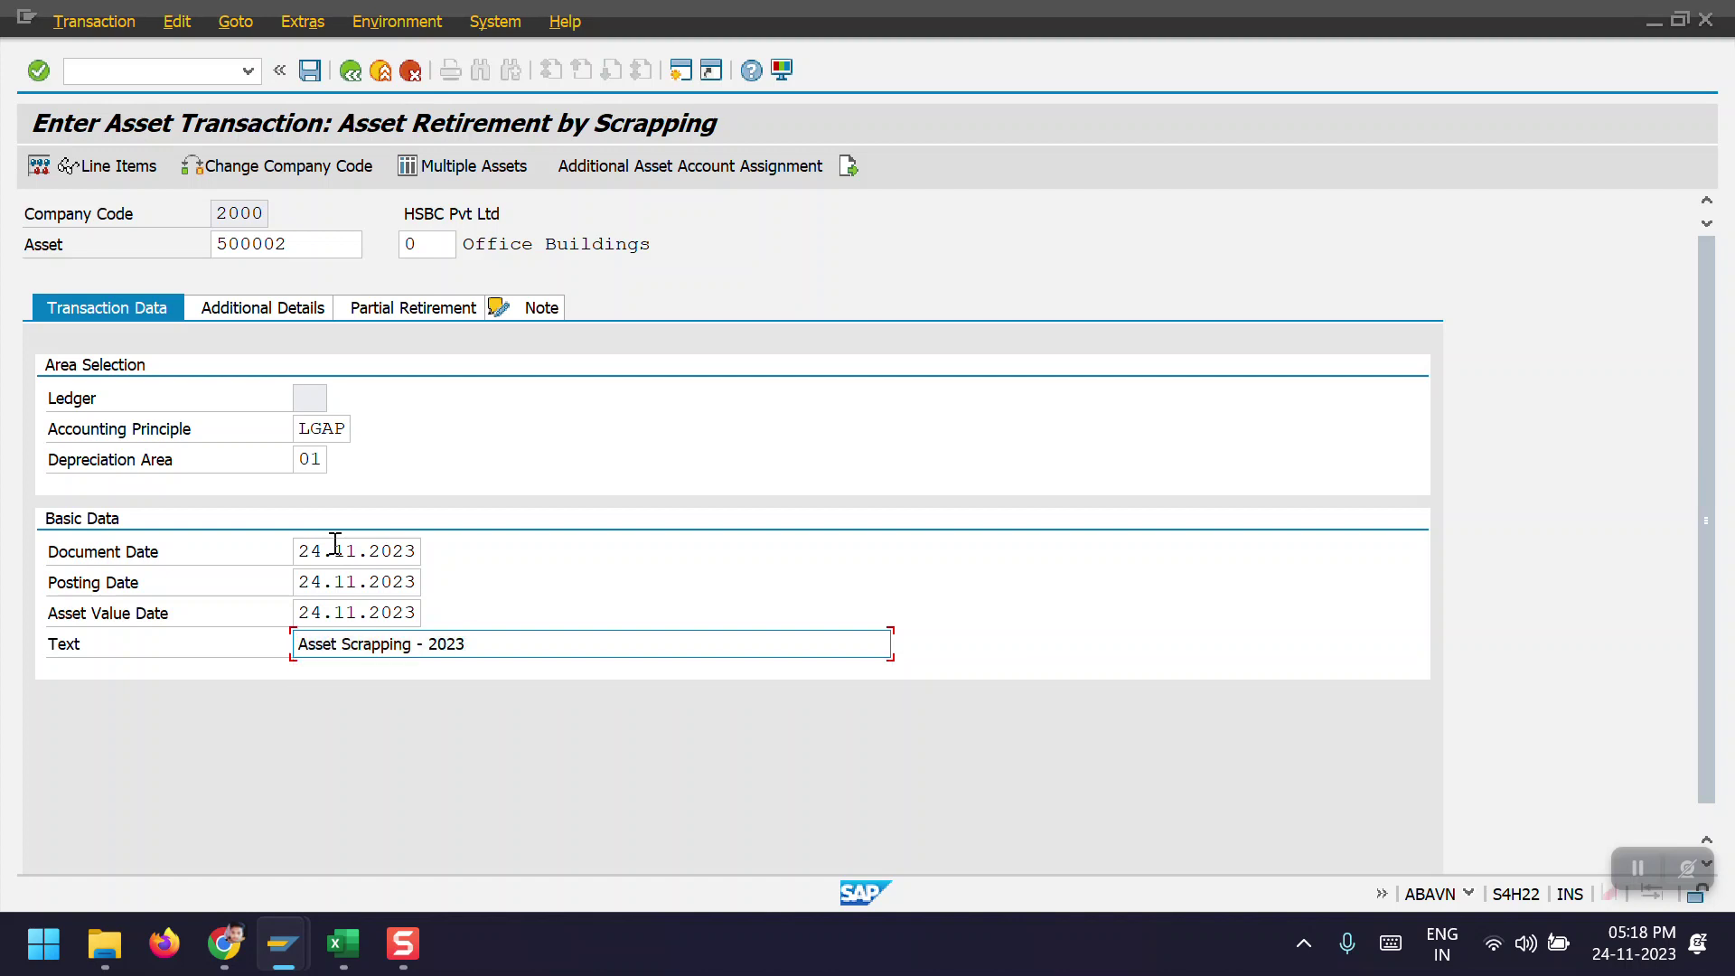
text(500002)
key(Return)
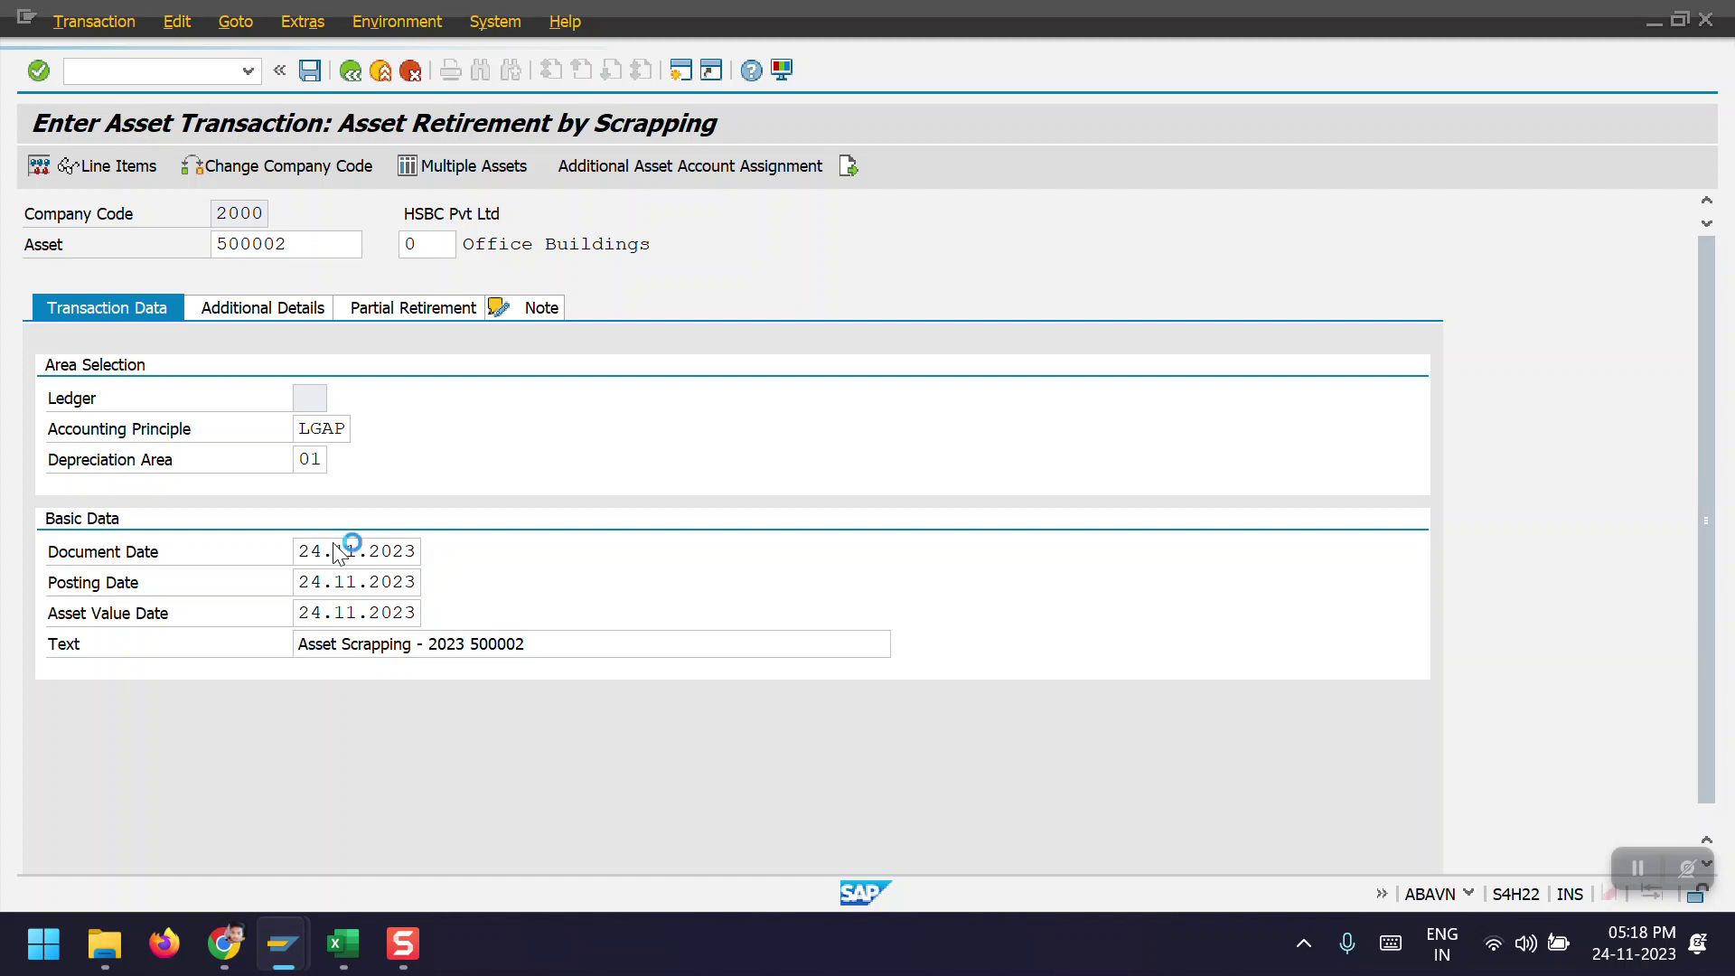
Enter posting period 11 in the additional details, leaving the partial retirement amounts empty.
click(259, 307)
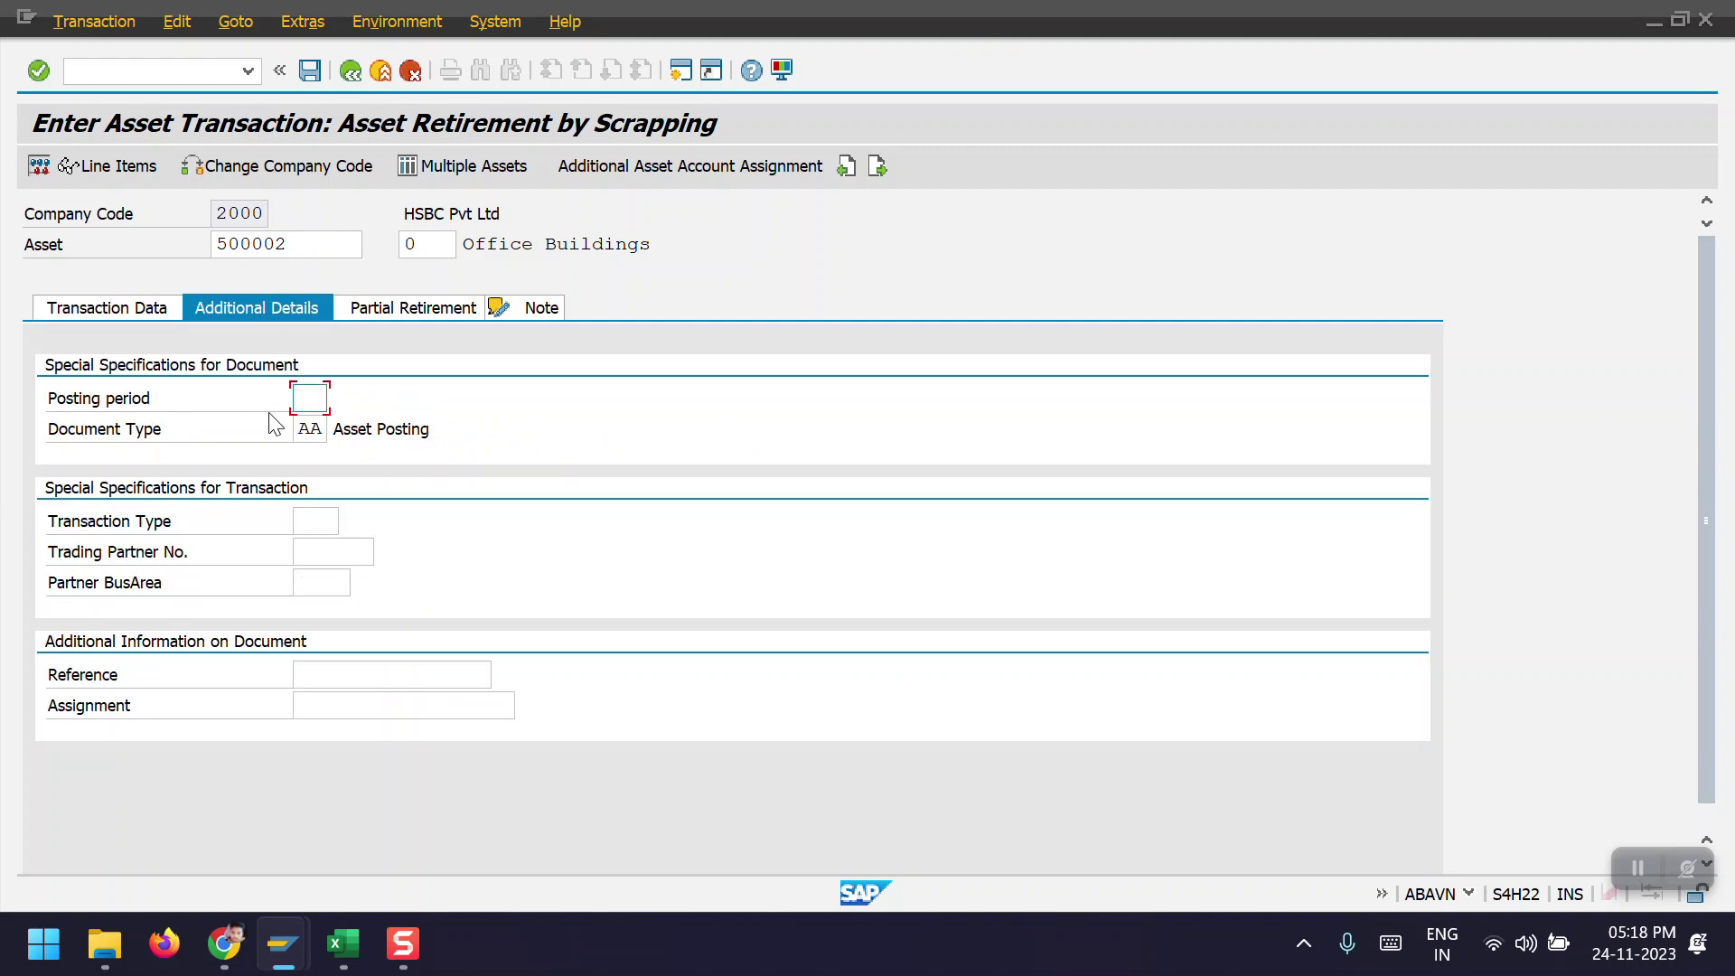
text(11)
double_click(318, 398)
click(388, 312)
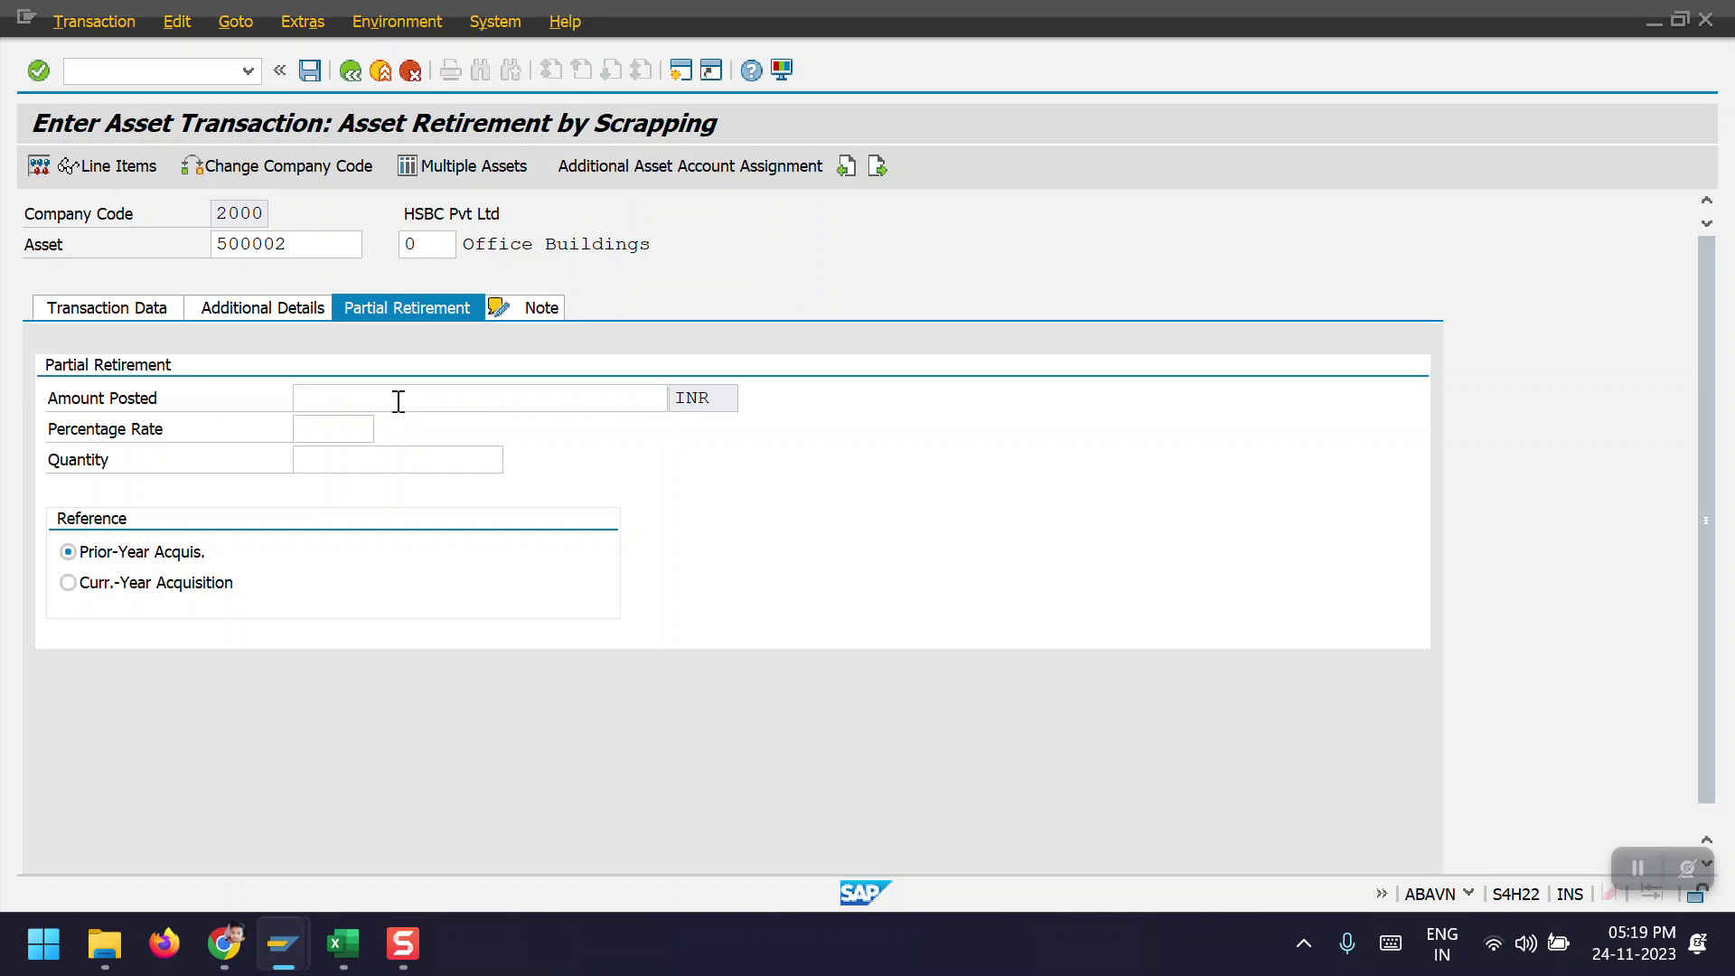
Open AW01N and review asset 500002's acquisition value, ordinary and unplanned depreciation for 2023.
text(aw01n)
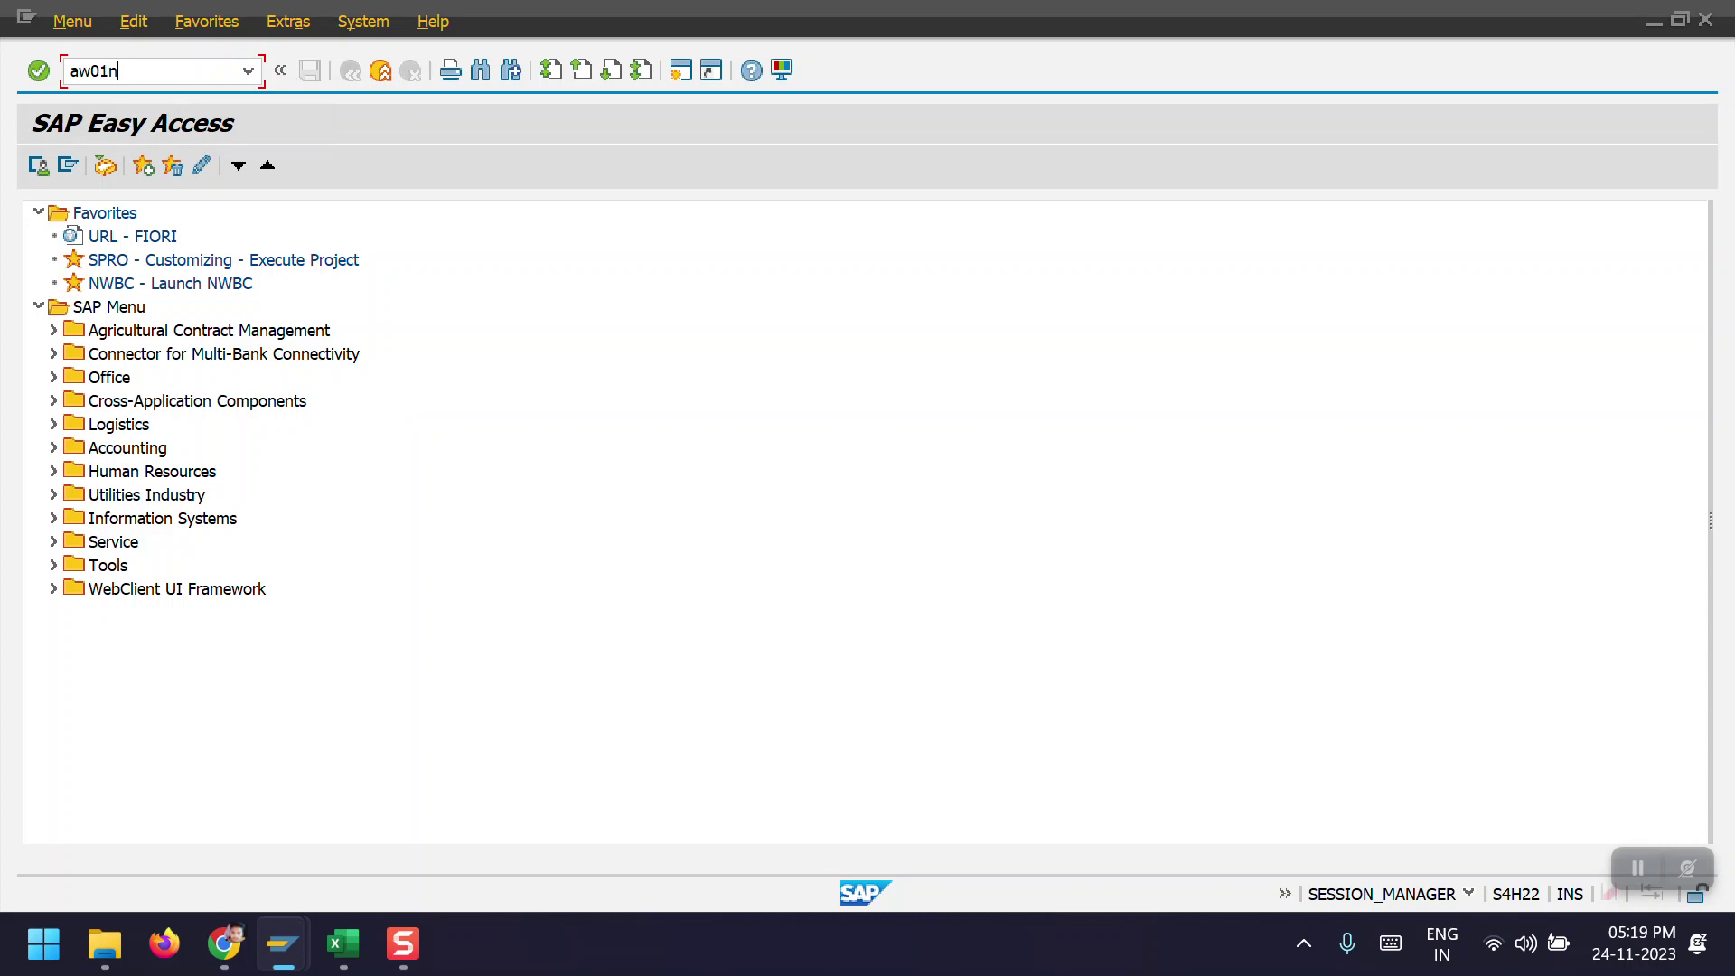
key(Return)
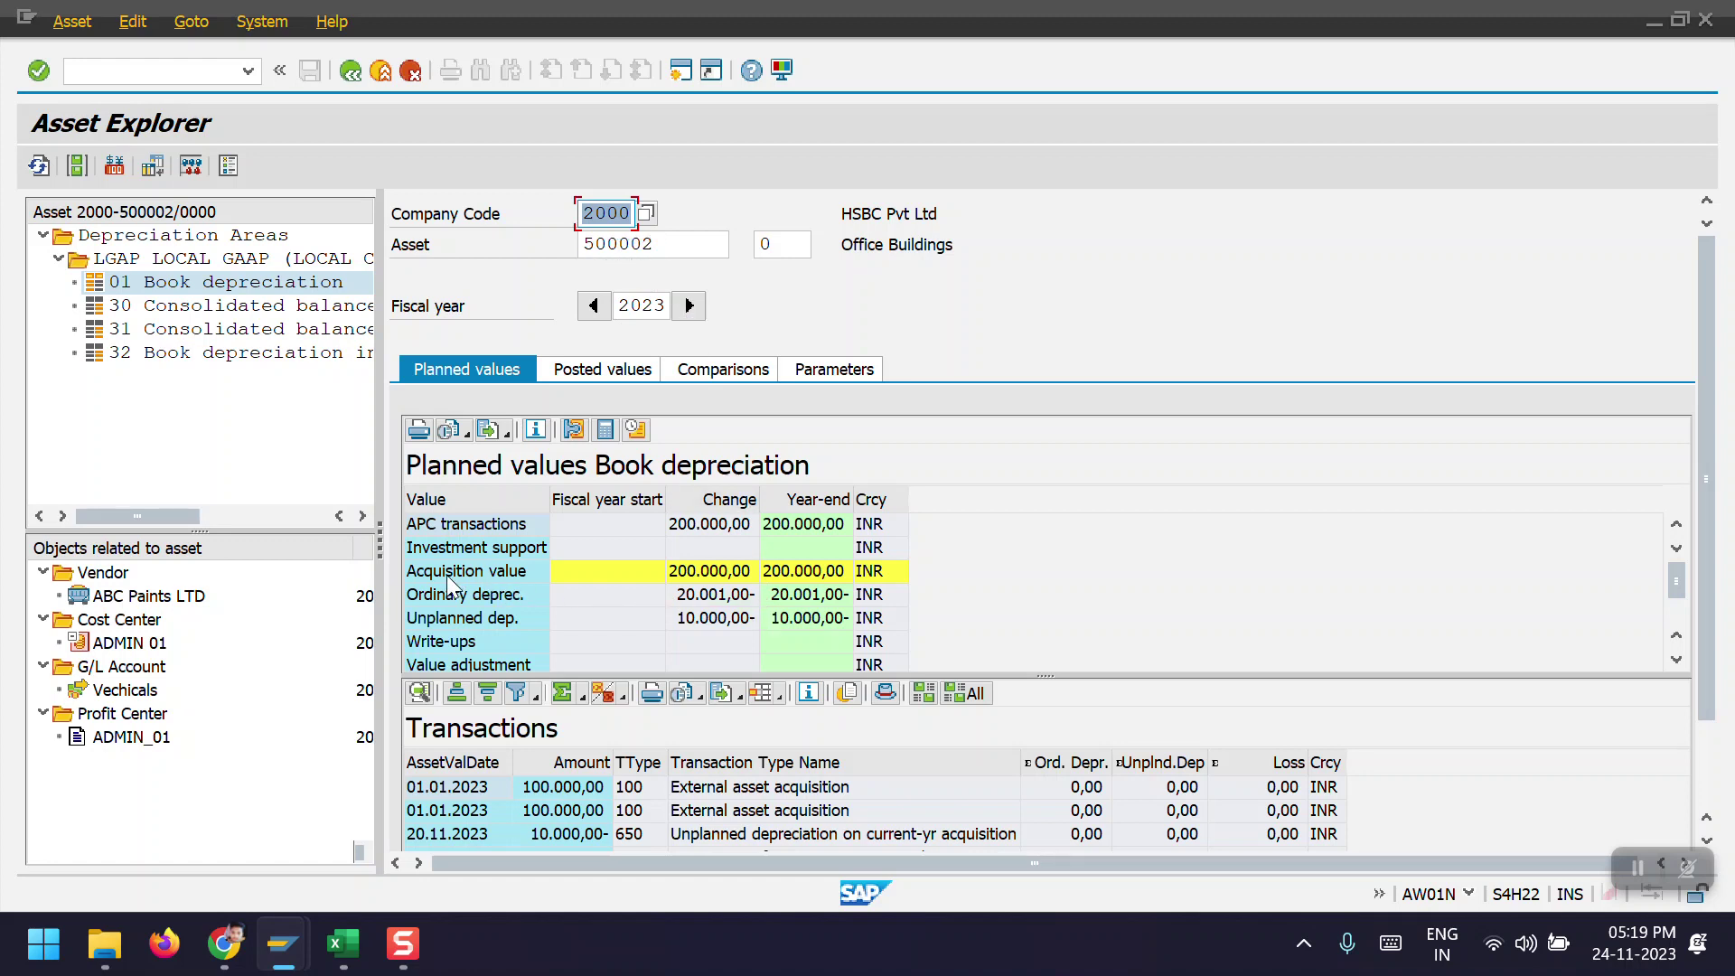
click(623, 575)
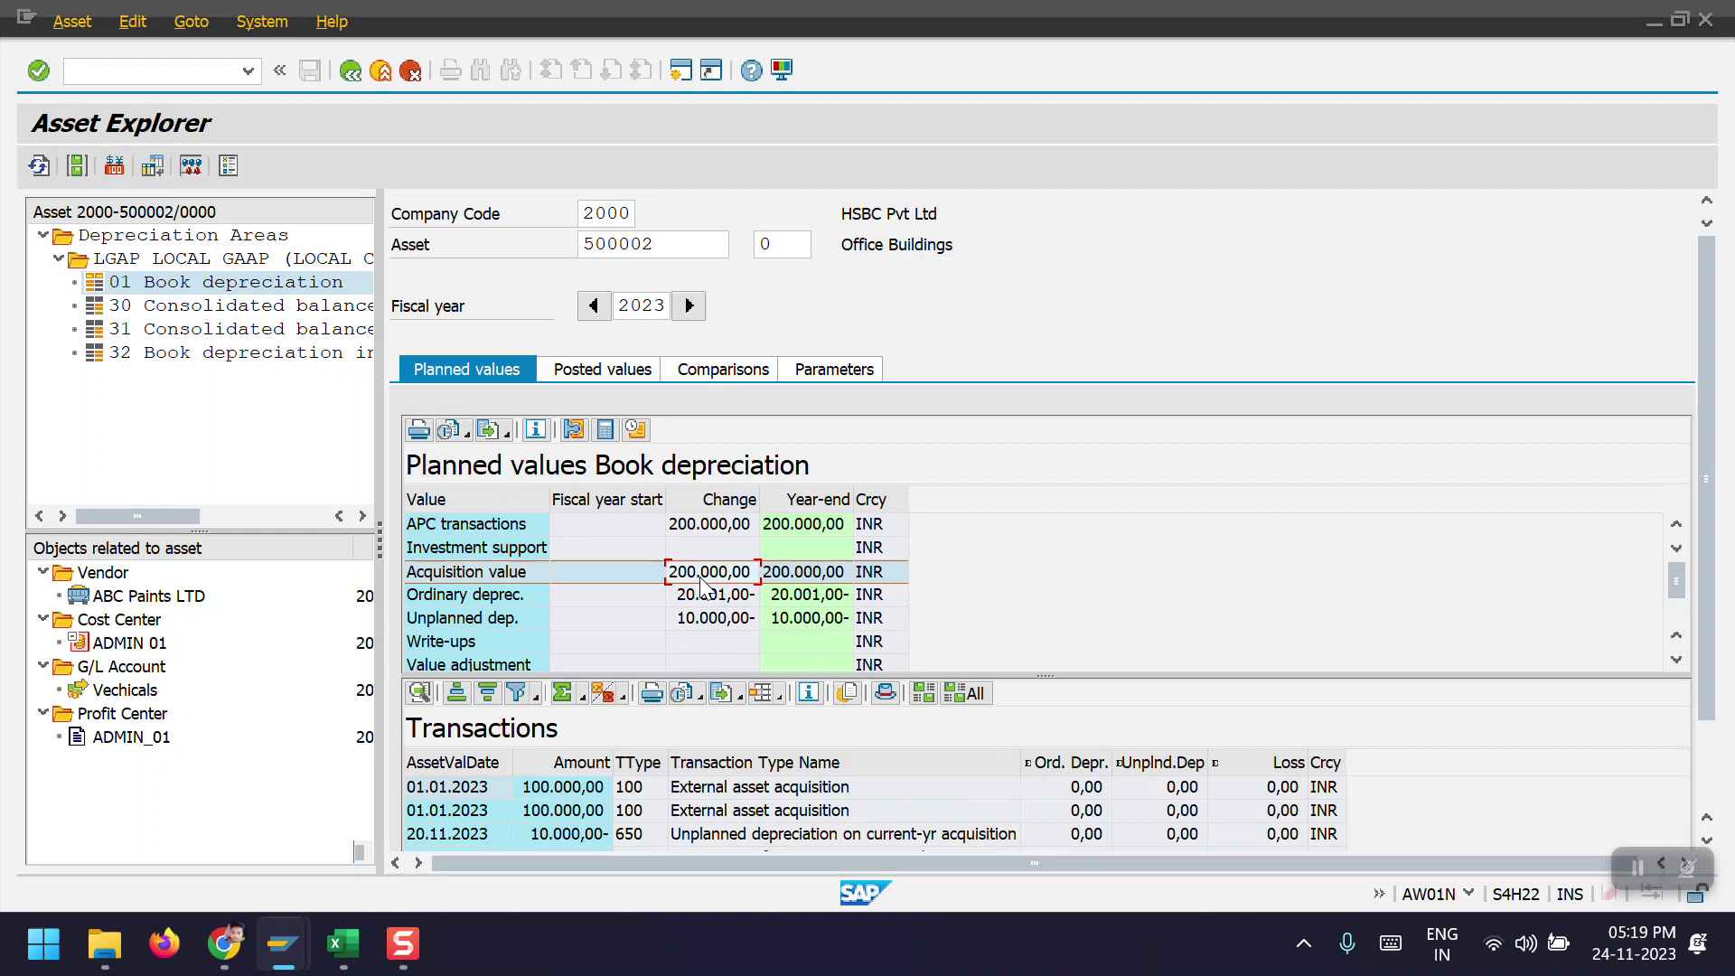
click(633, 595)
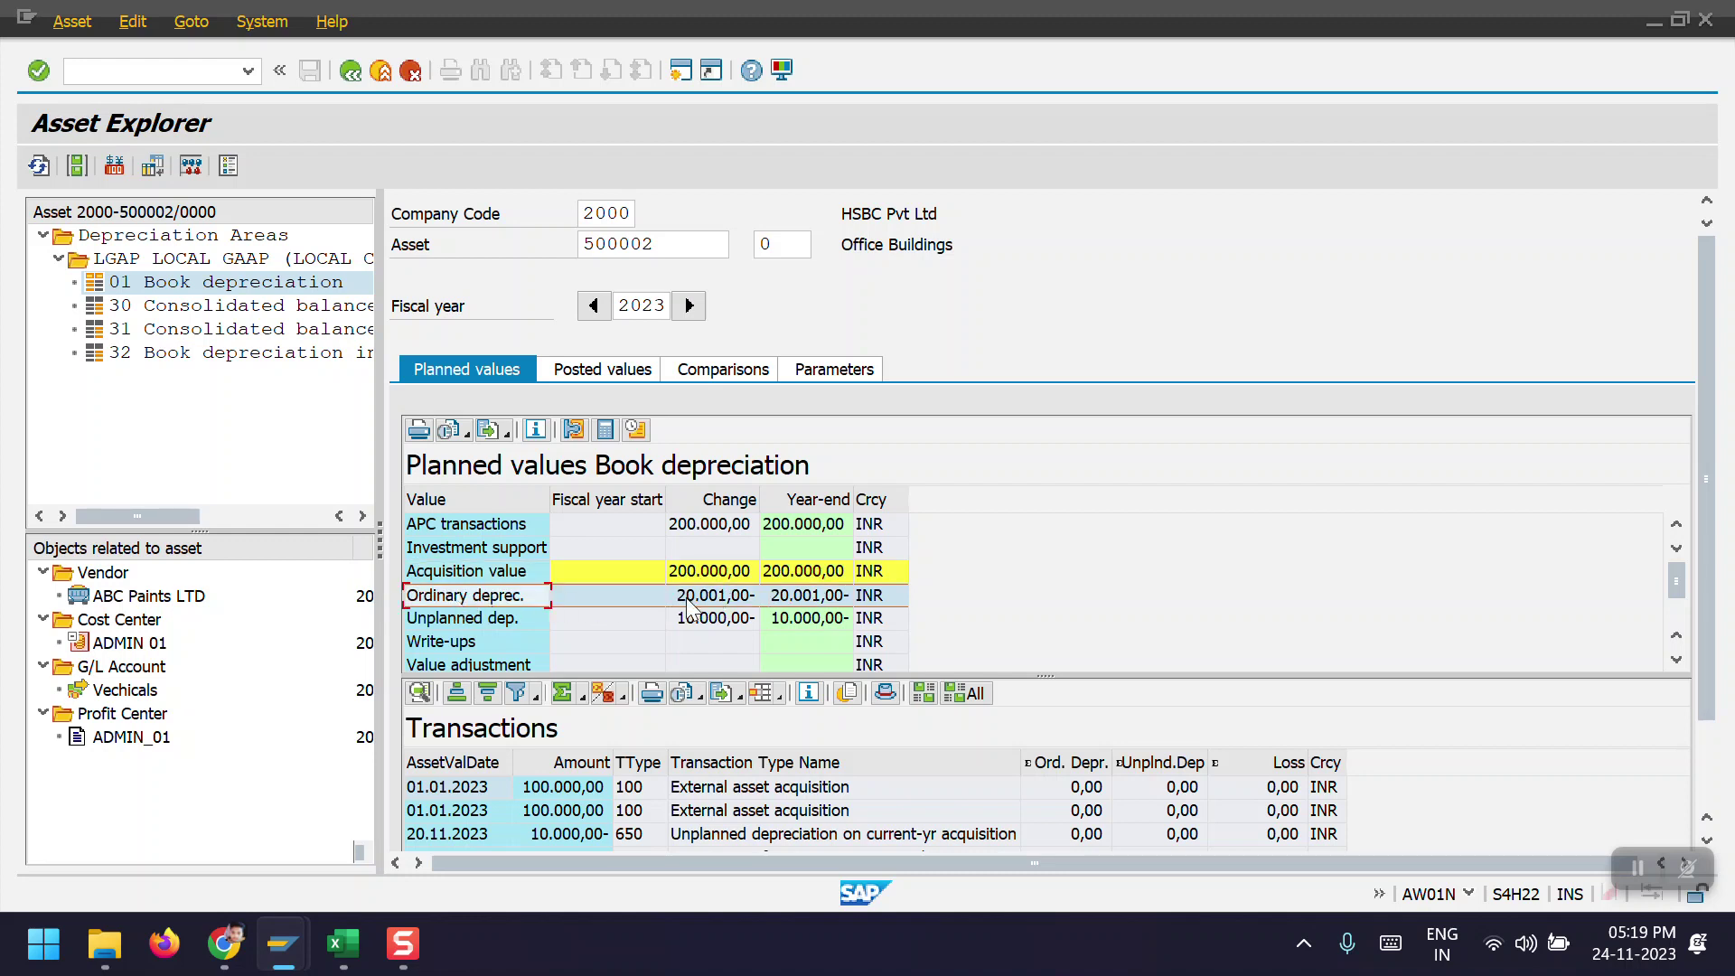
click(452, 621)
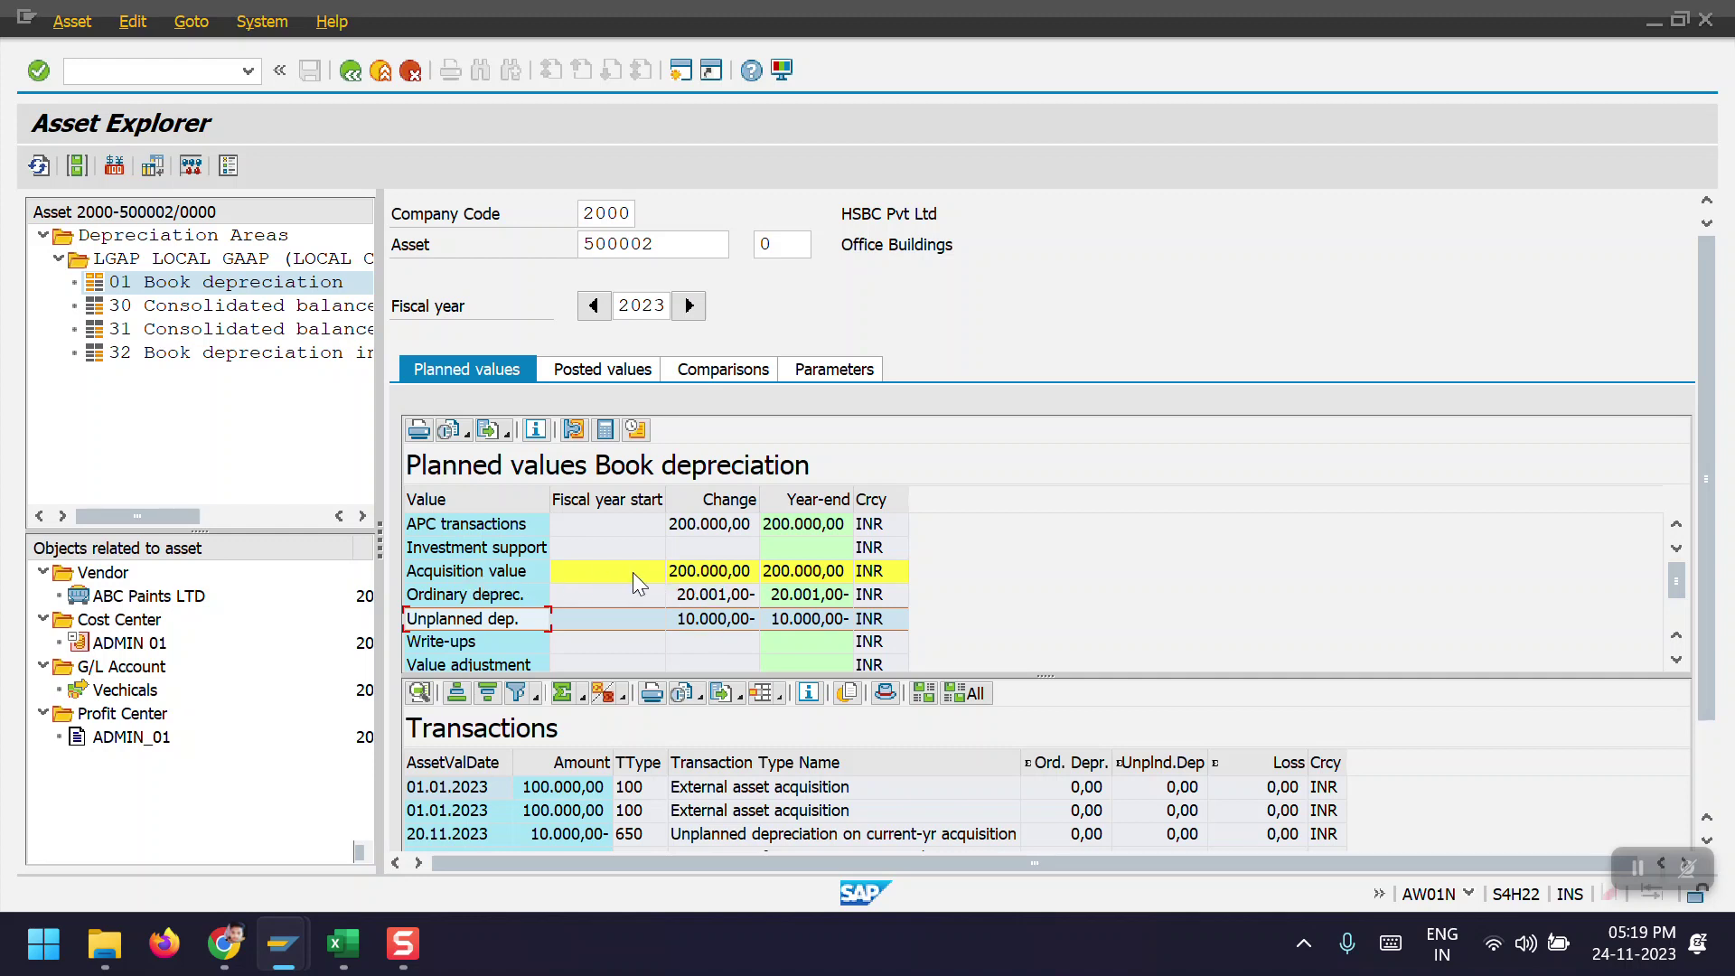
click(697, 574)
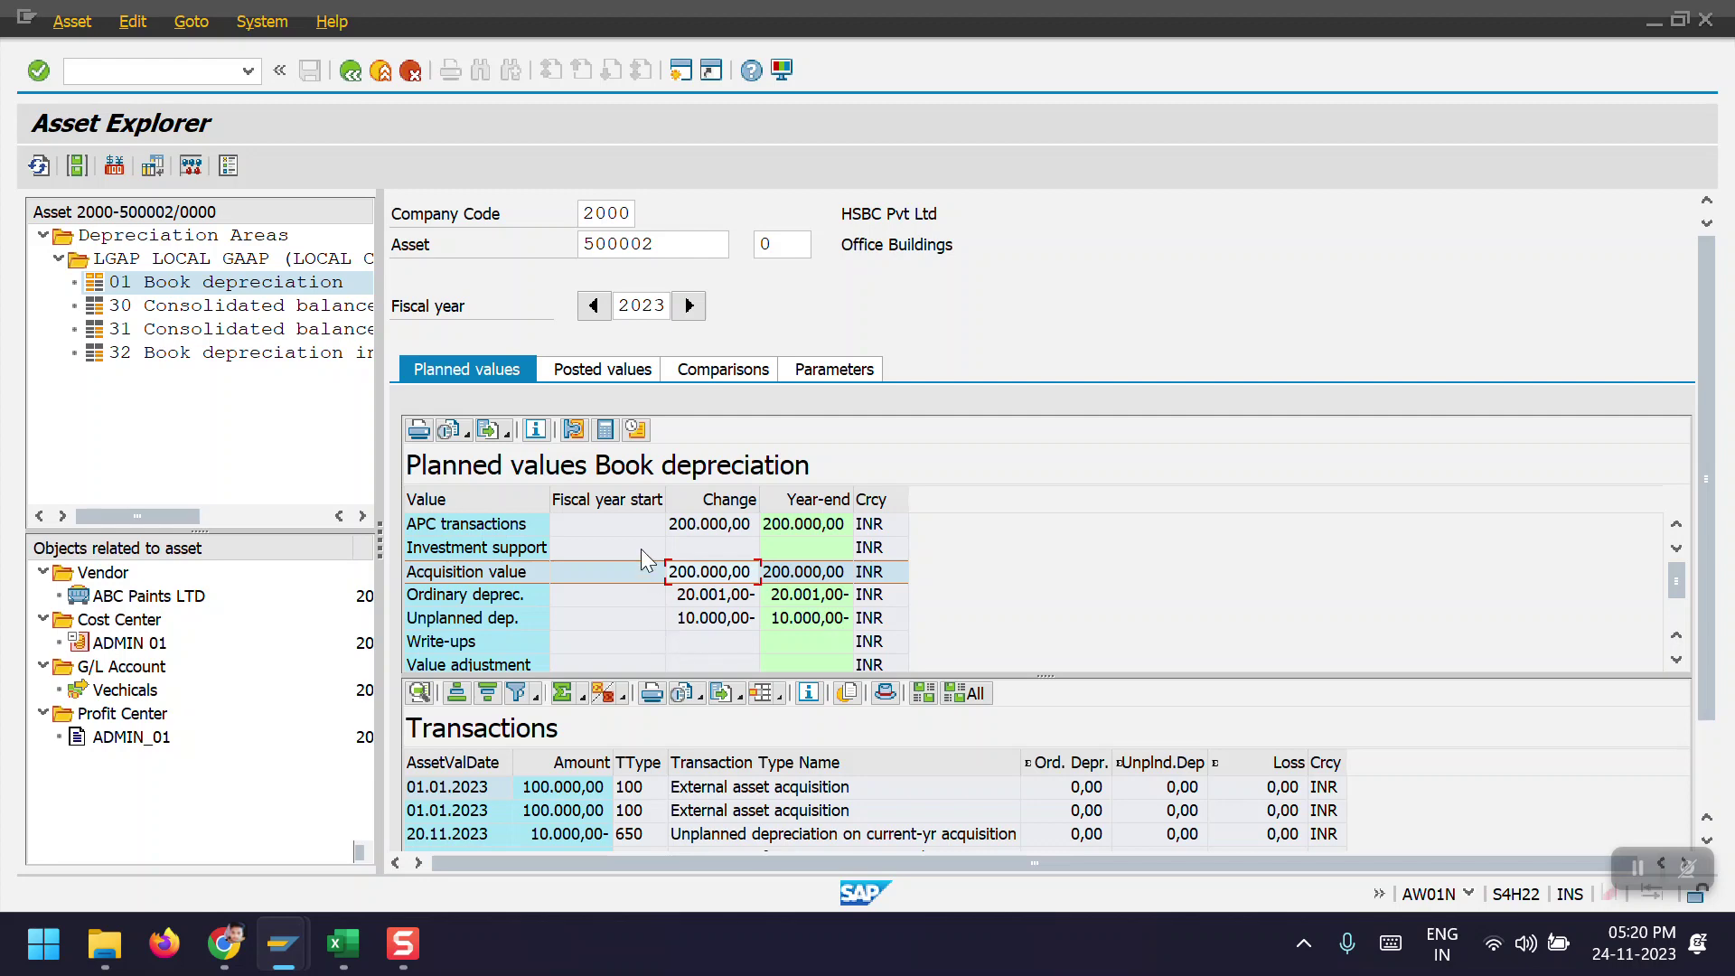
Return to the ABAVN scrapping entry and simulate the posting.
key(alt+Tab)
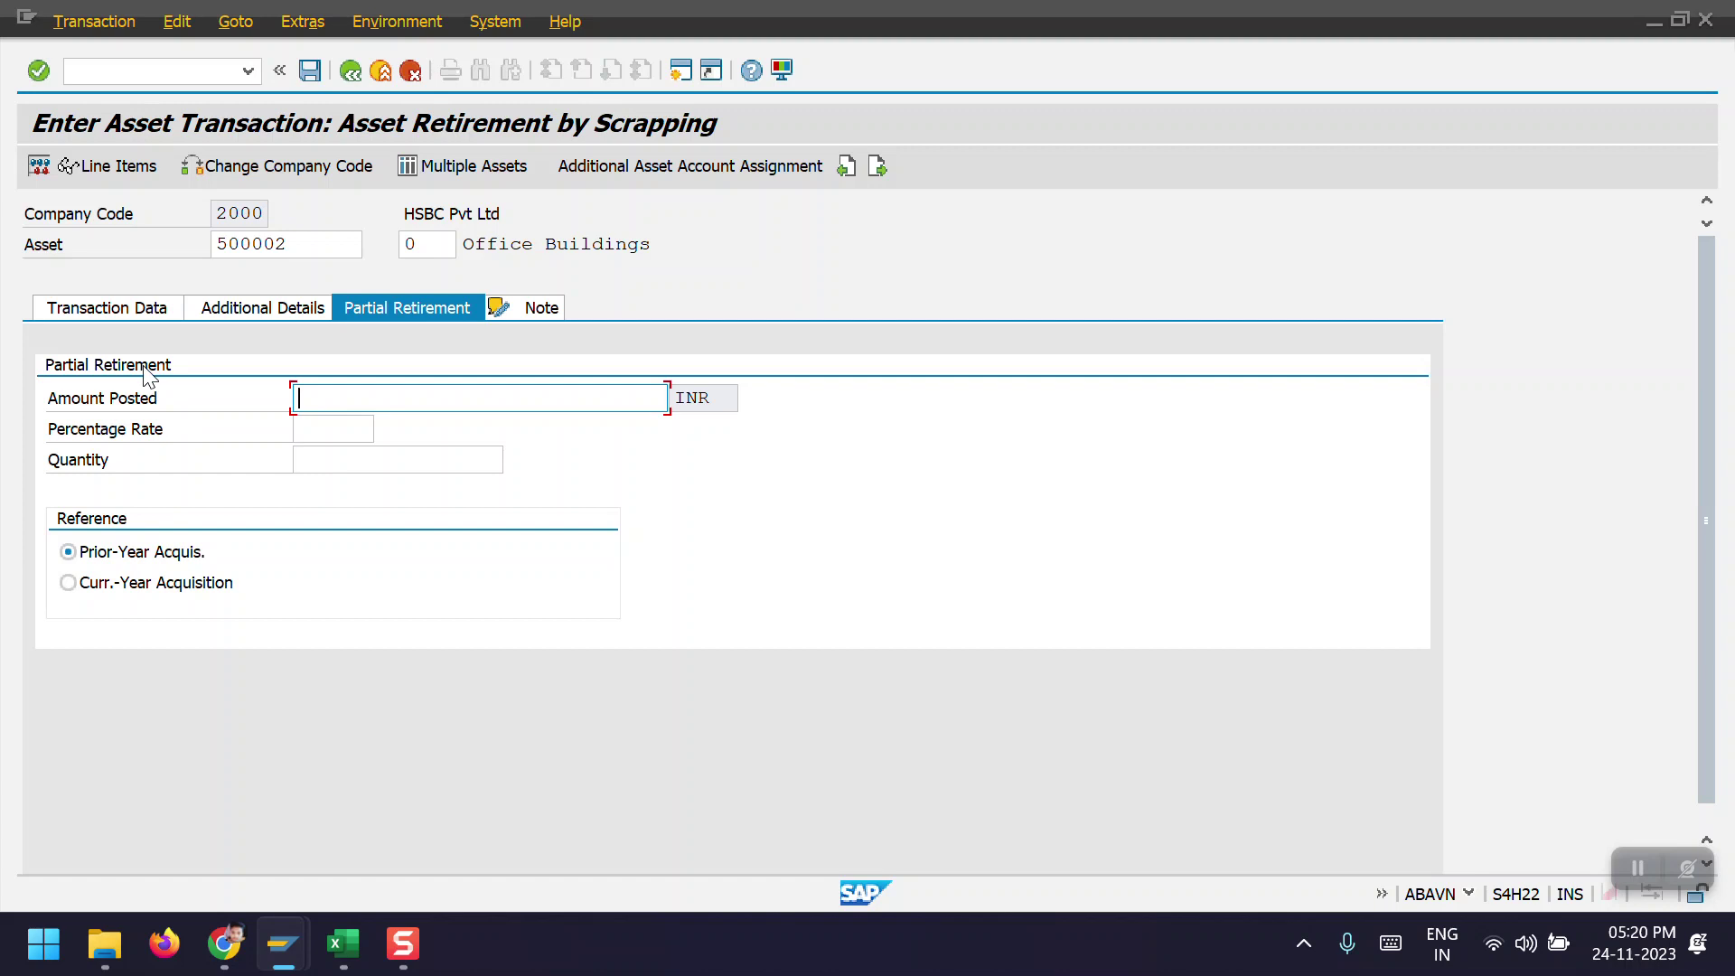
click(100, 309)
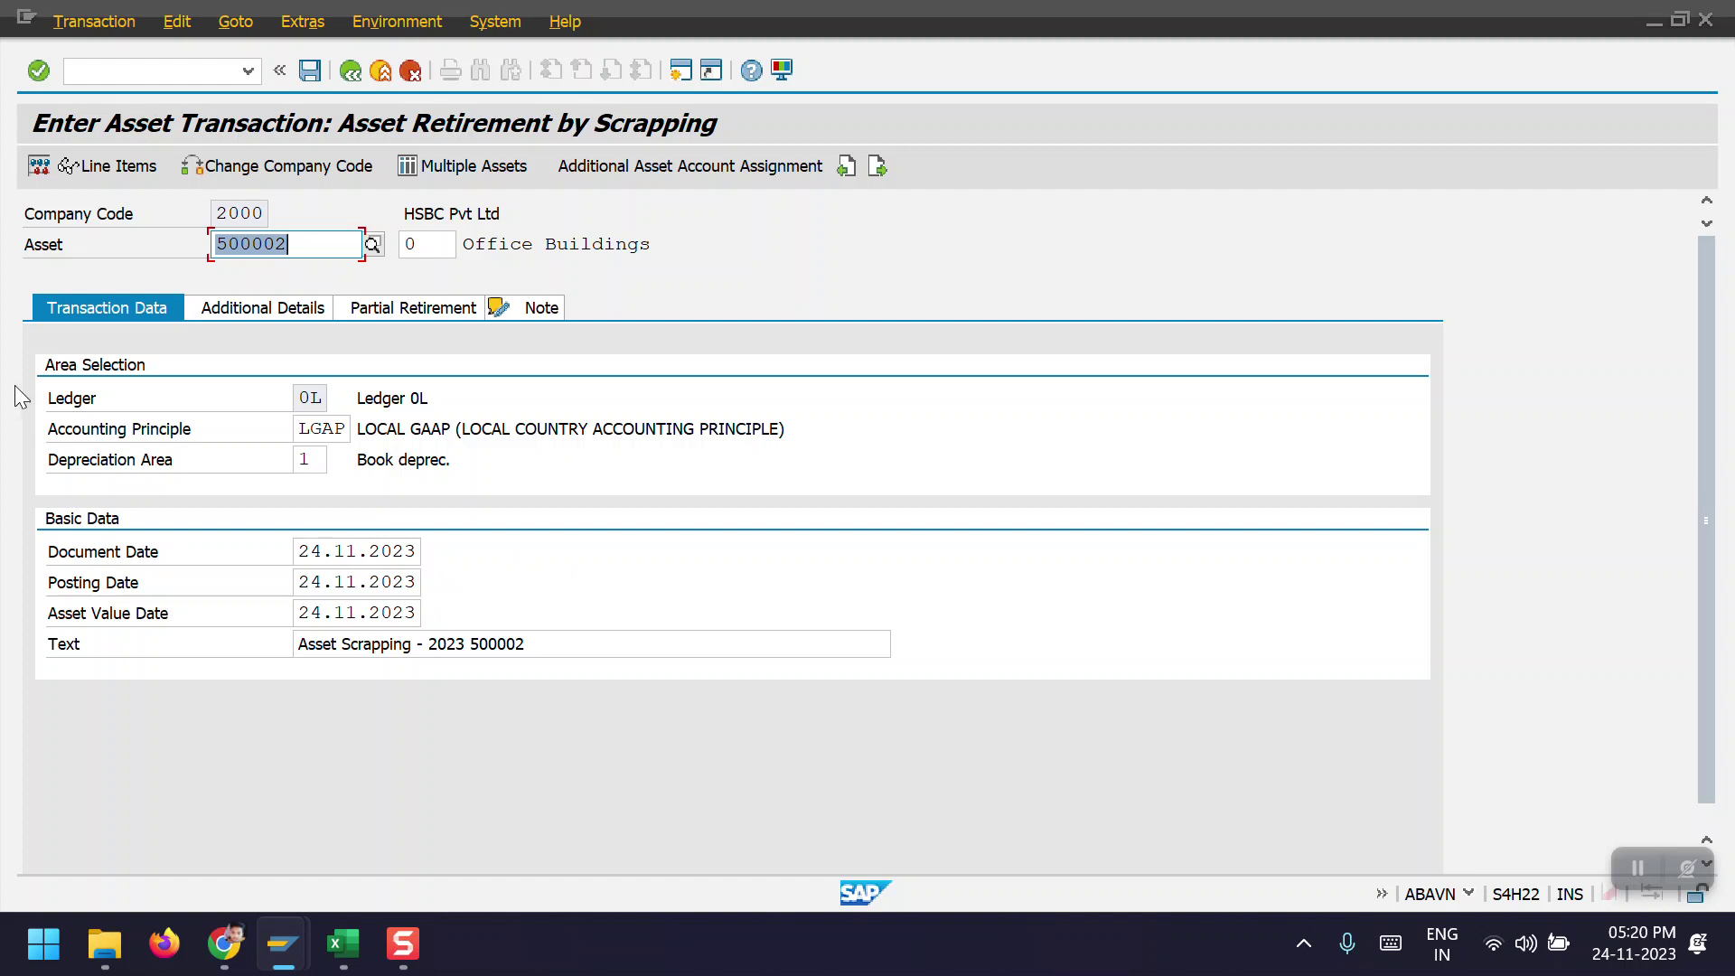
click(39, 165)
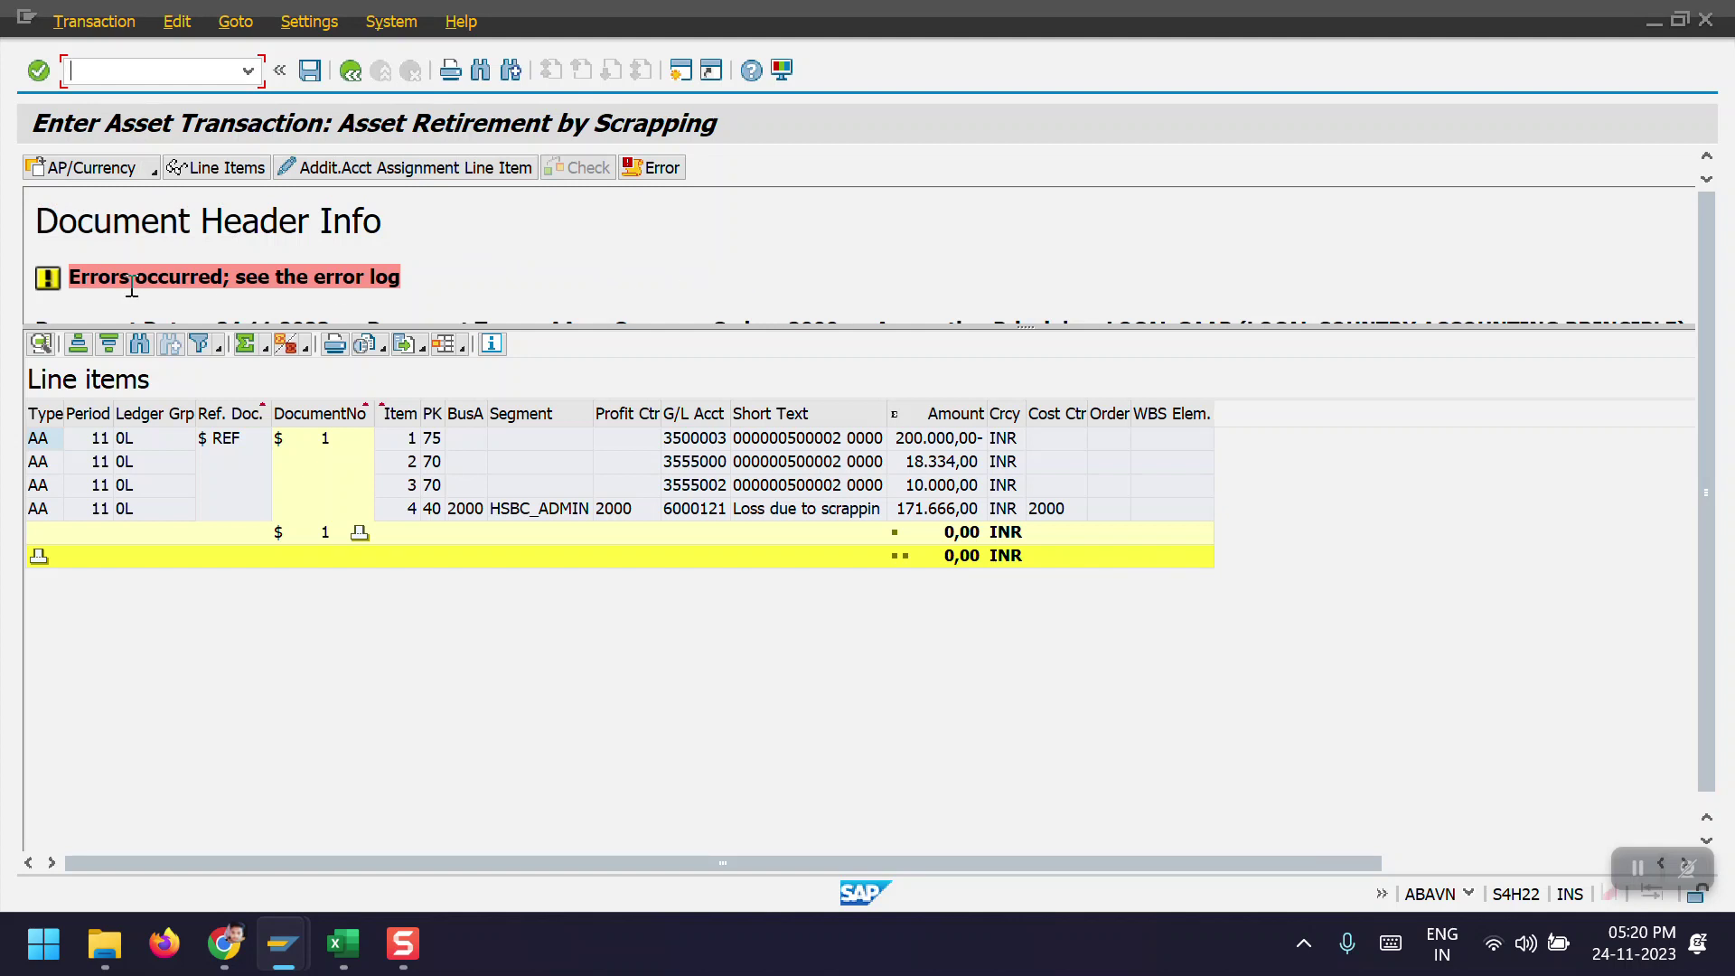
Review the error log for line items 001–004, then close it.
click(656, 166)
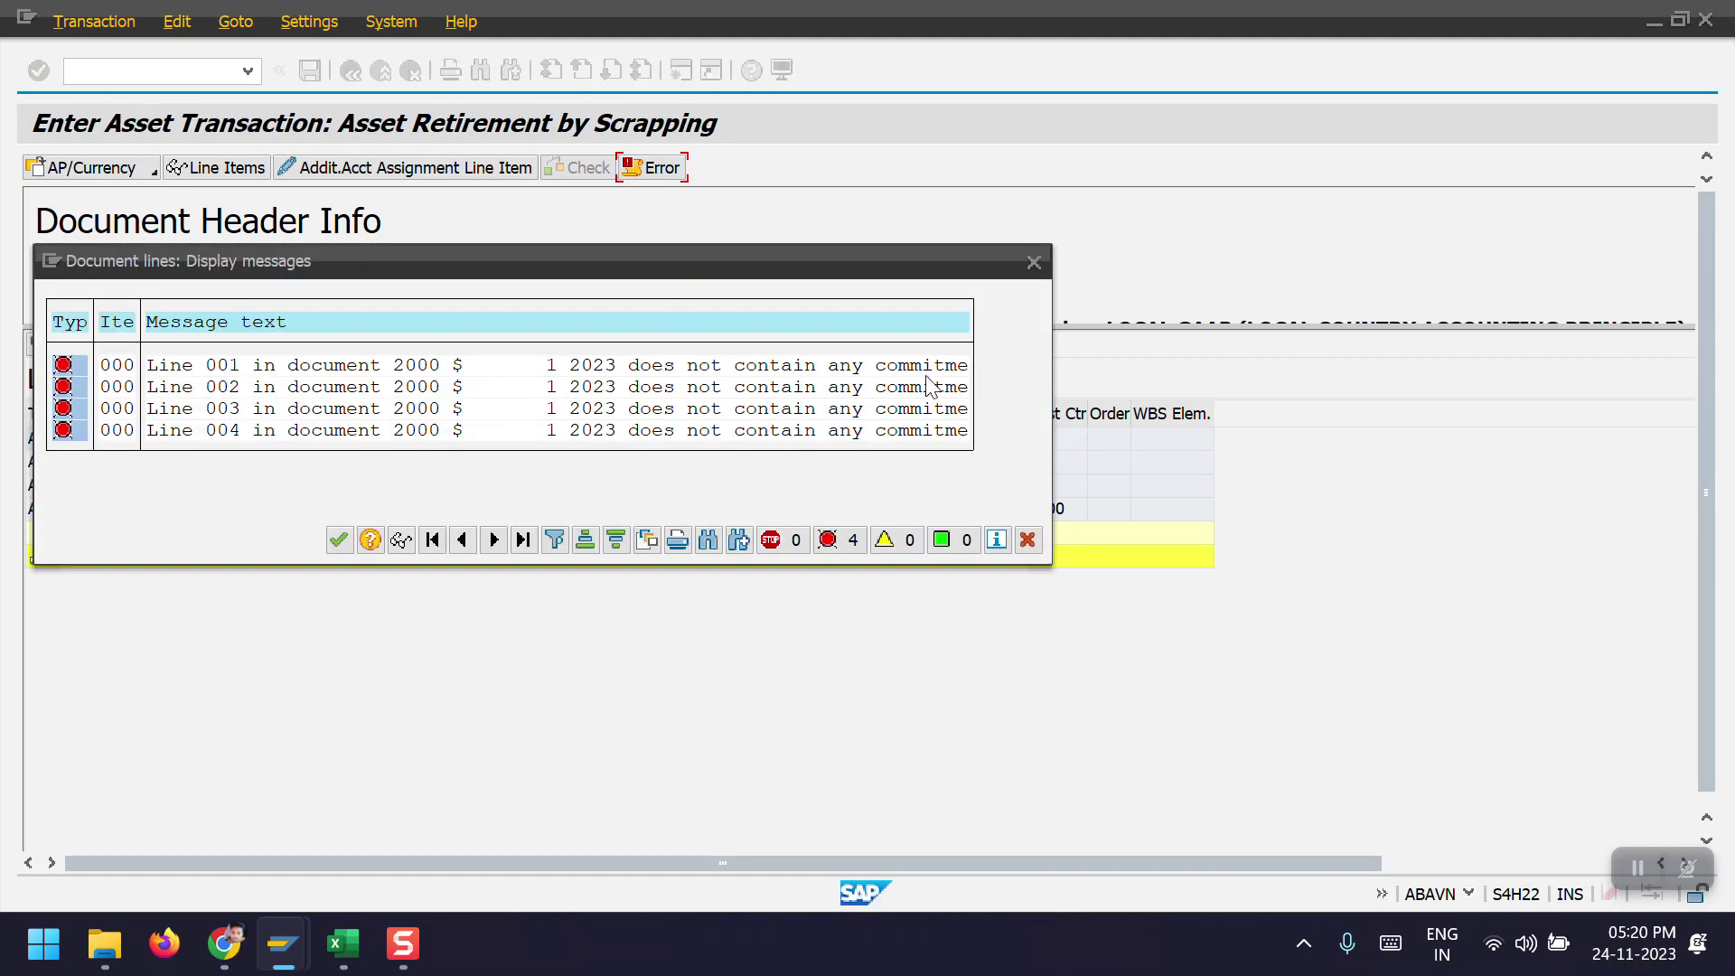
click(339, 540)
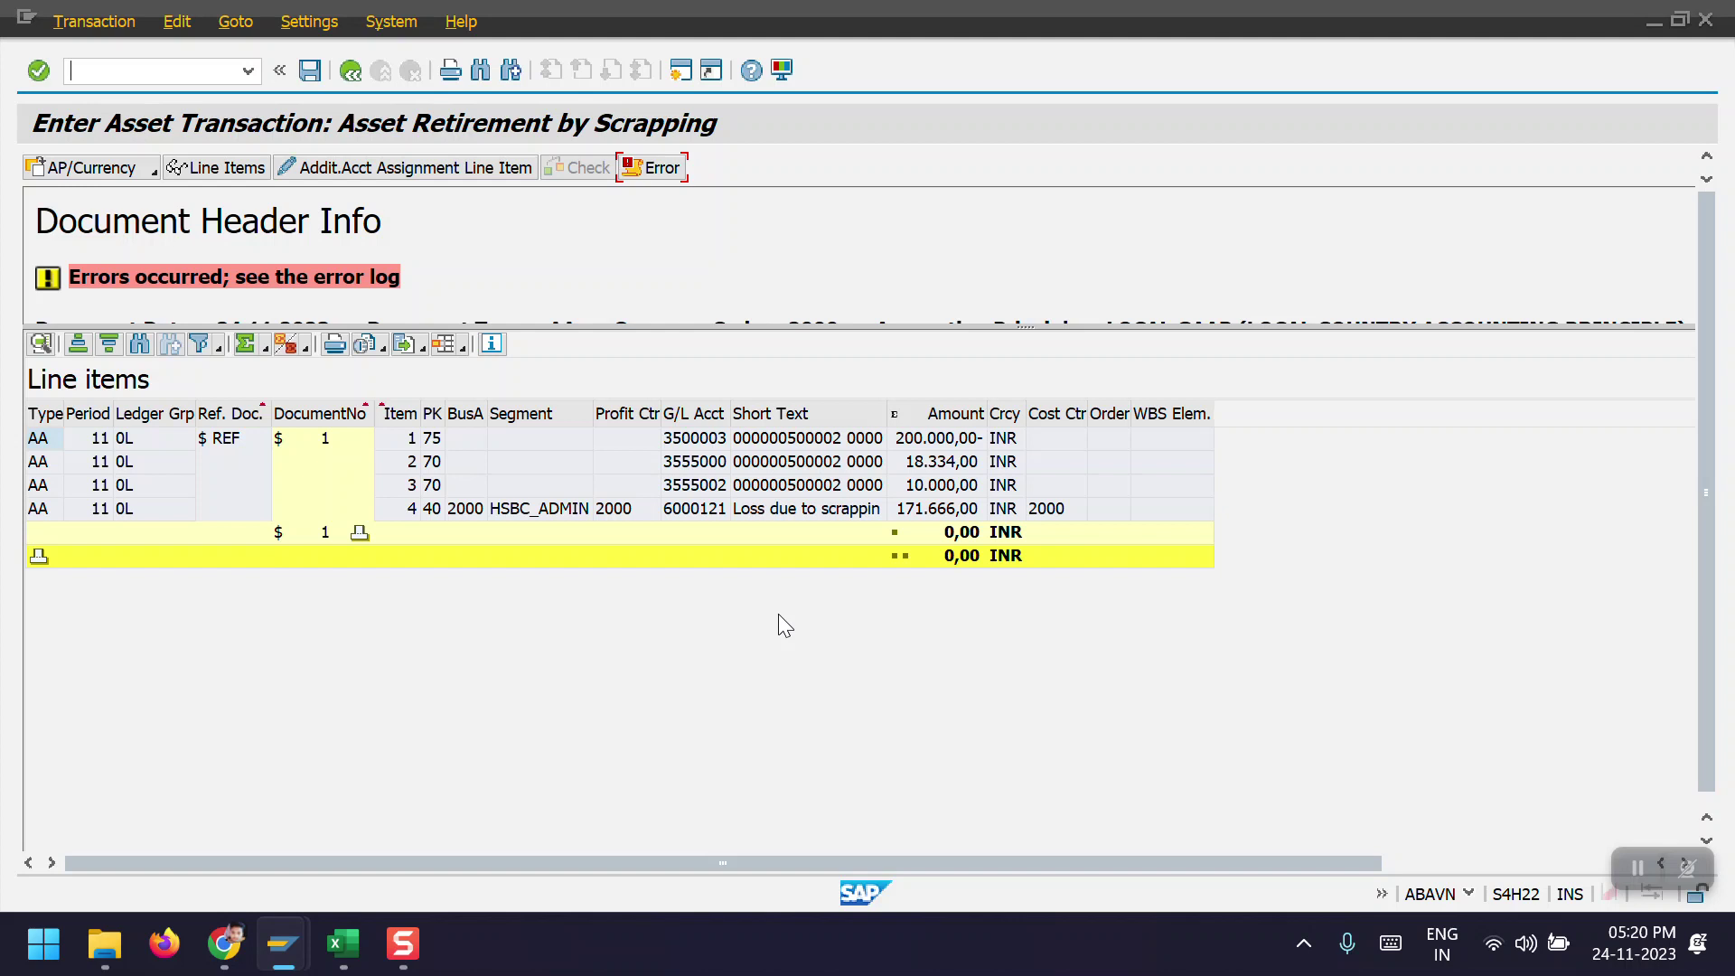
Assign commitment item MARKETING001 to the first line (account 3500003) and second line (18.334,00 INR).
click(697, 443)
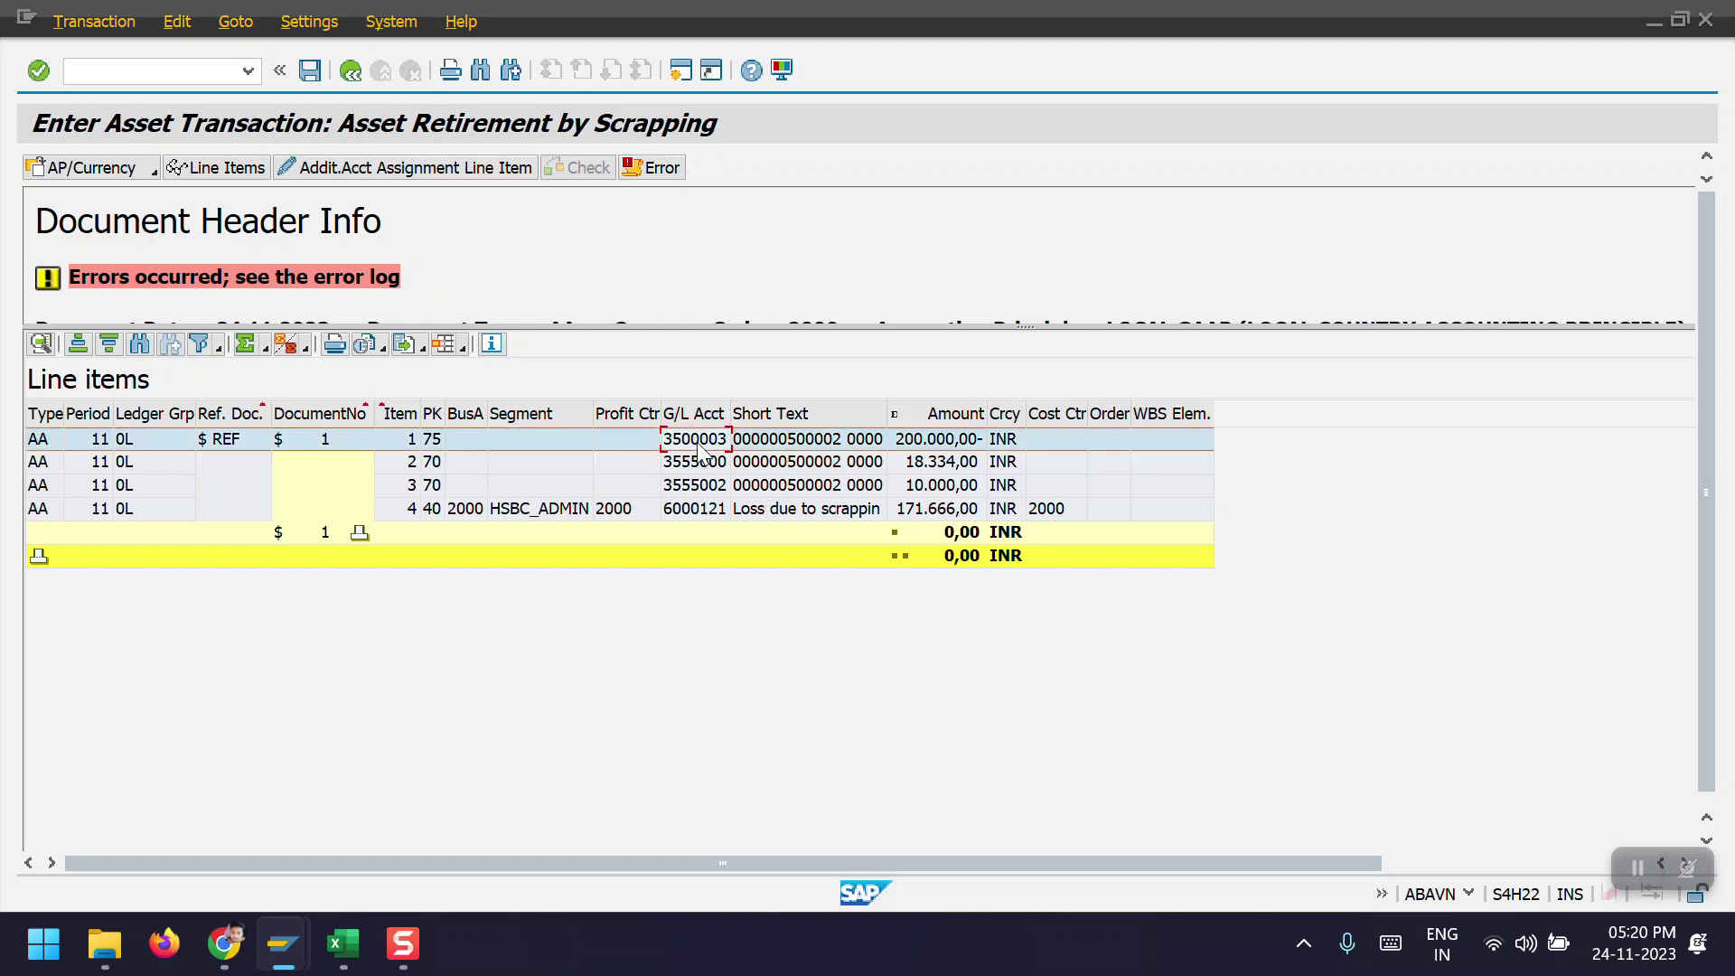
click(416, 168)
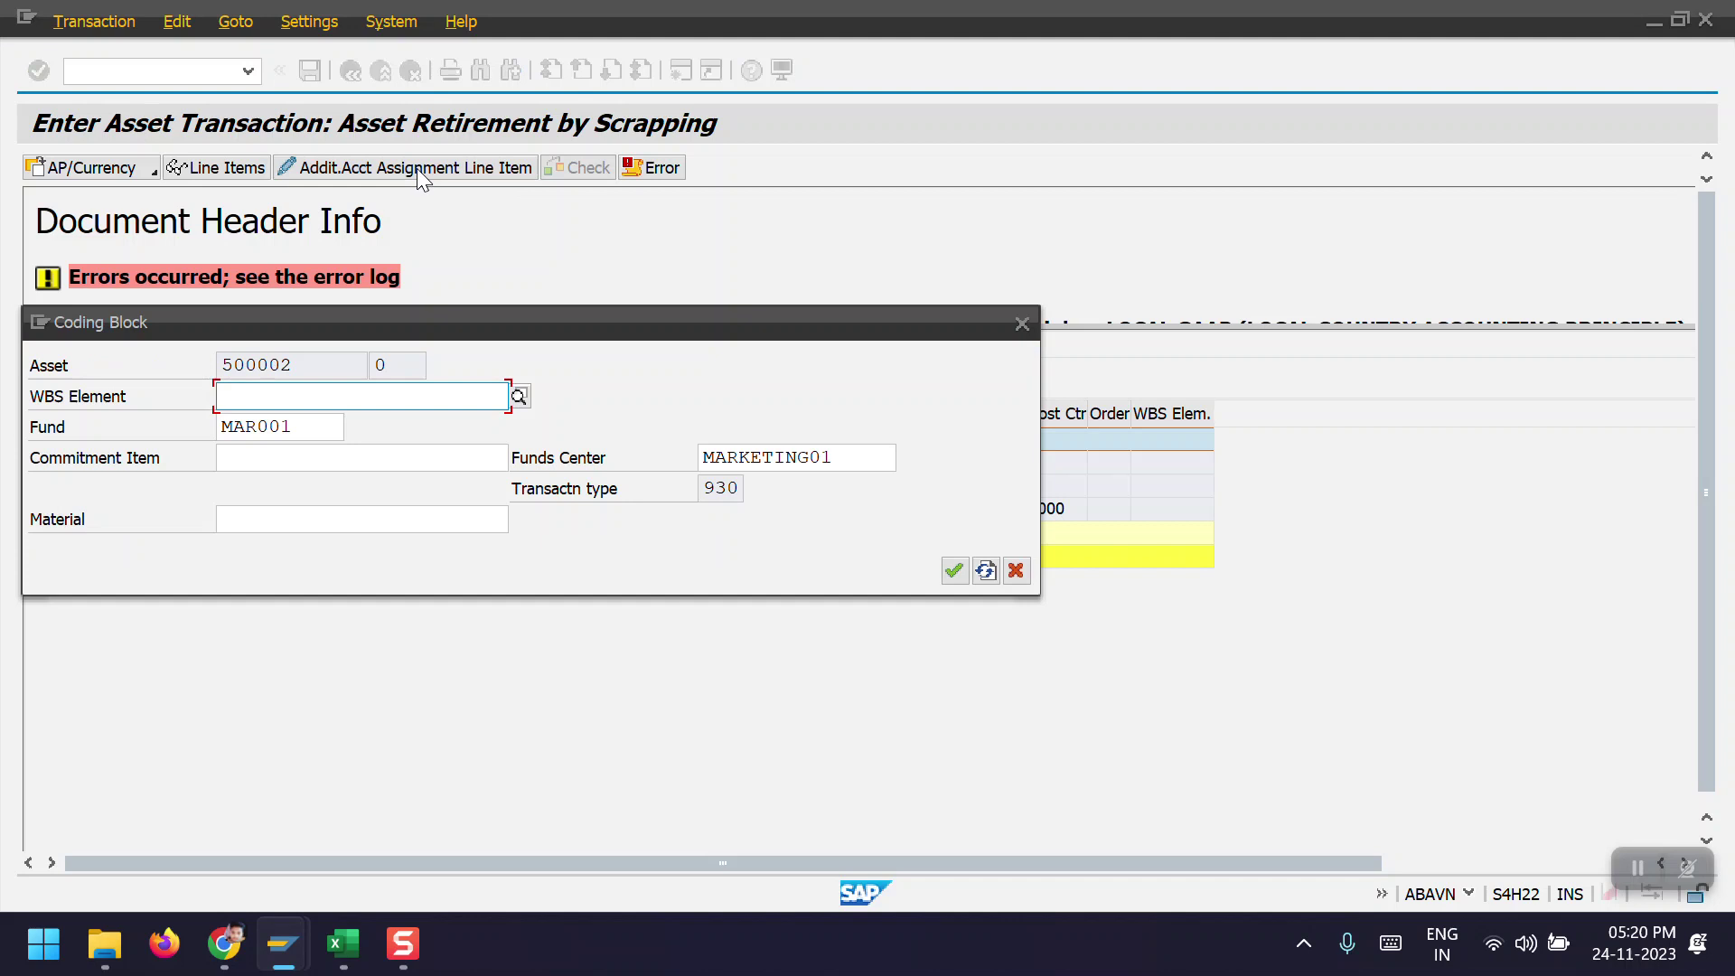
click(310, 459)
click(328, 479)
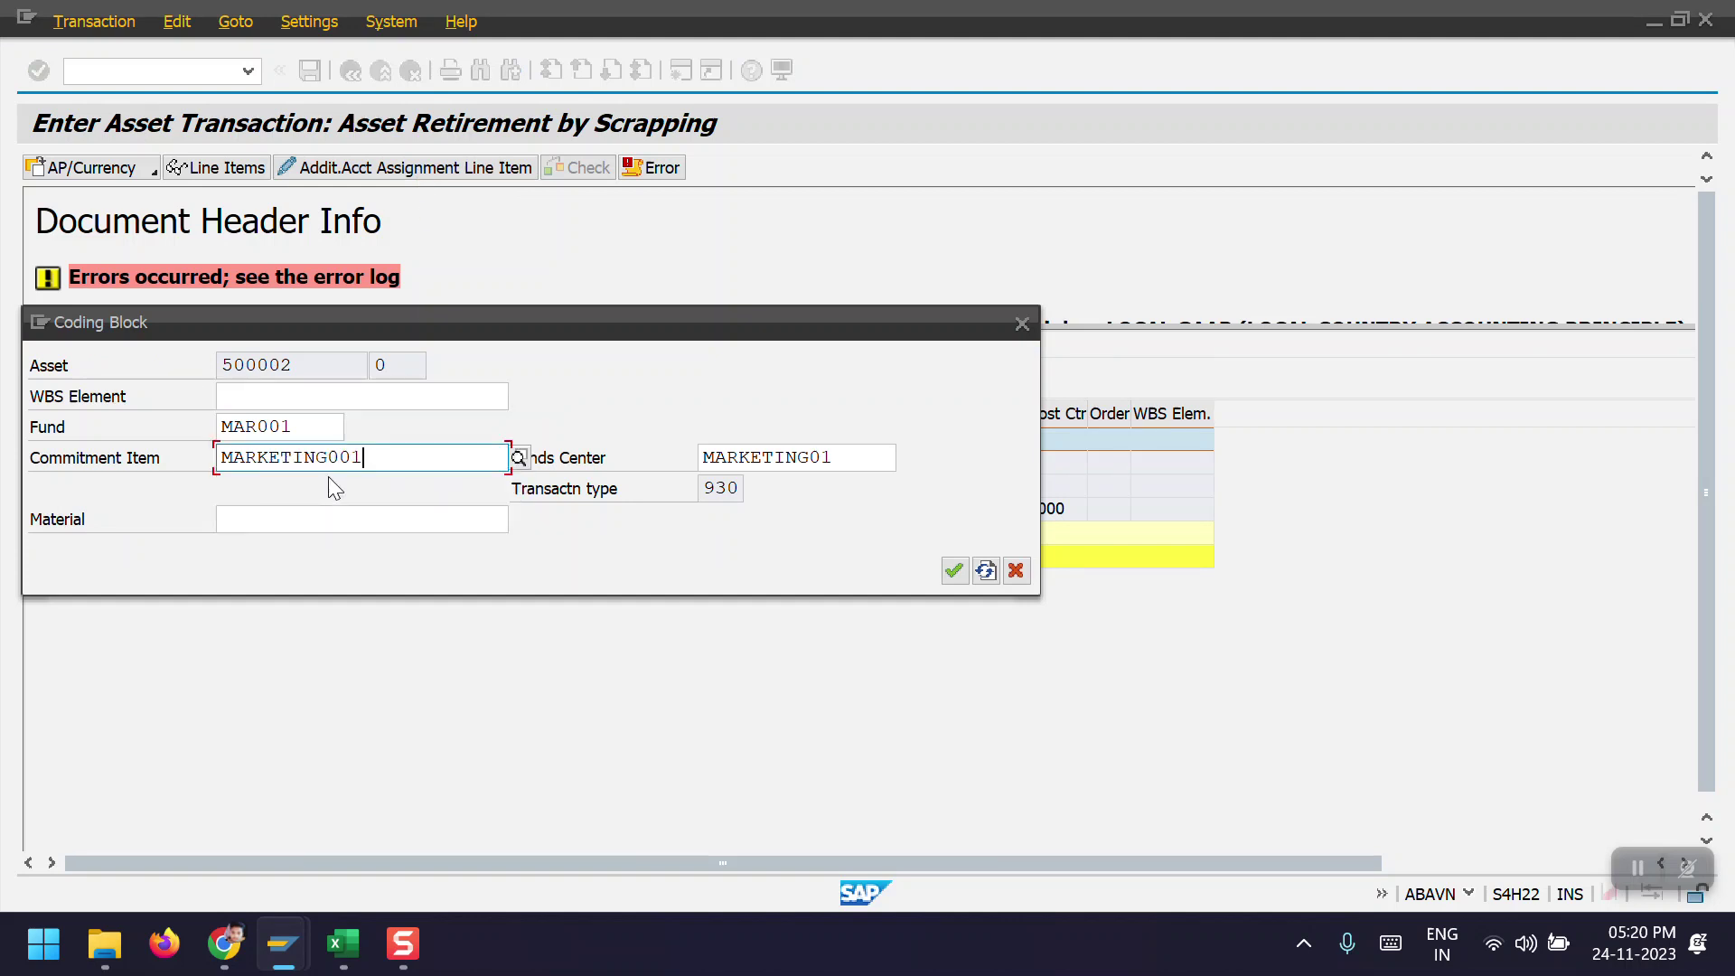
click(954, 570)
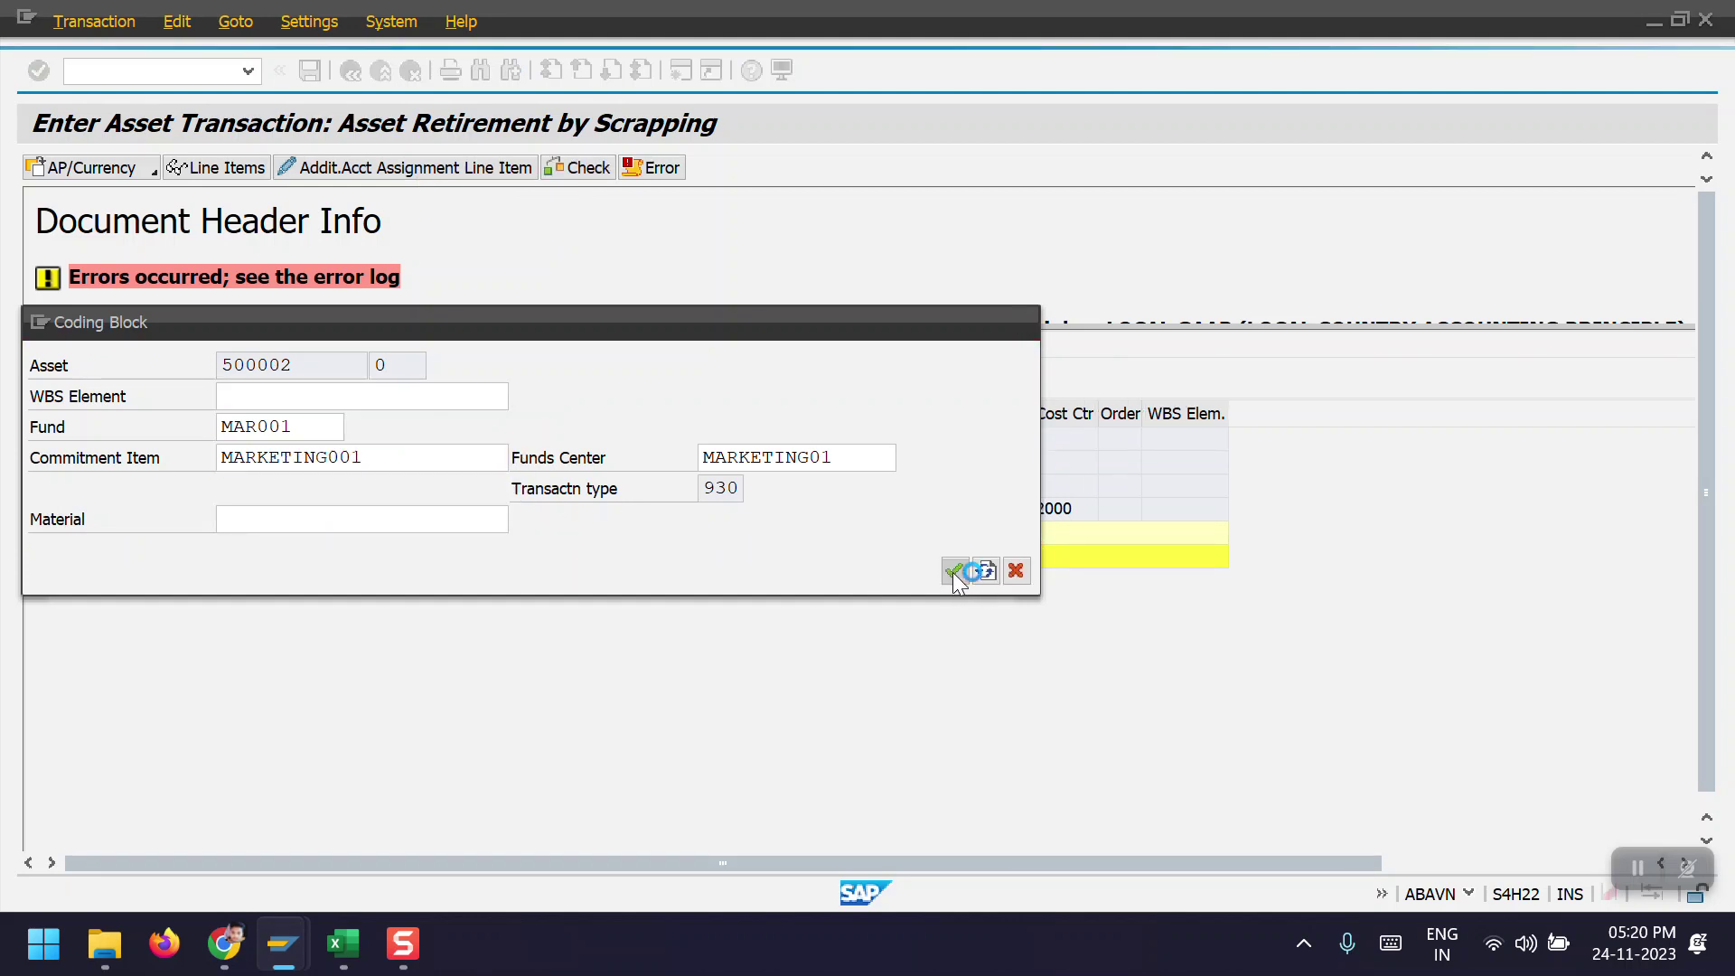
click(799, 466)
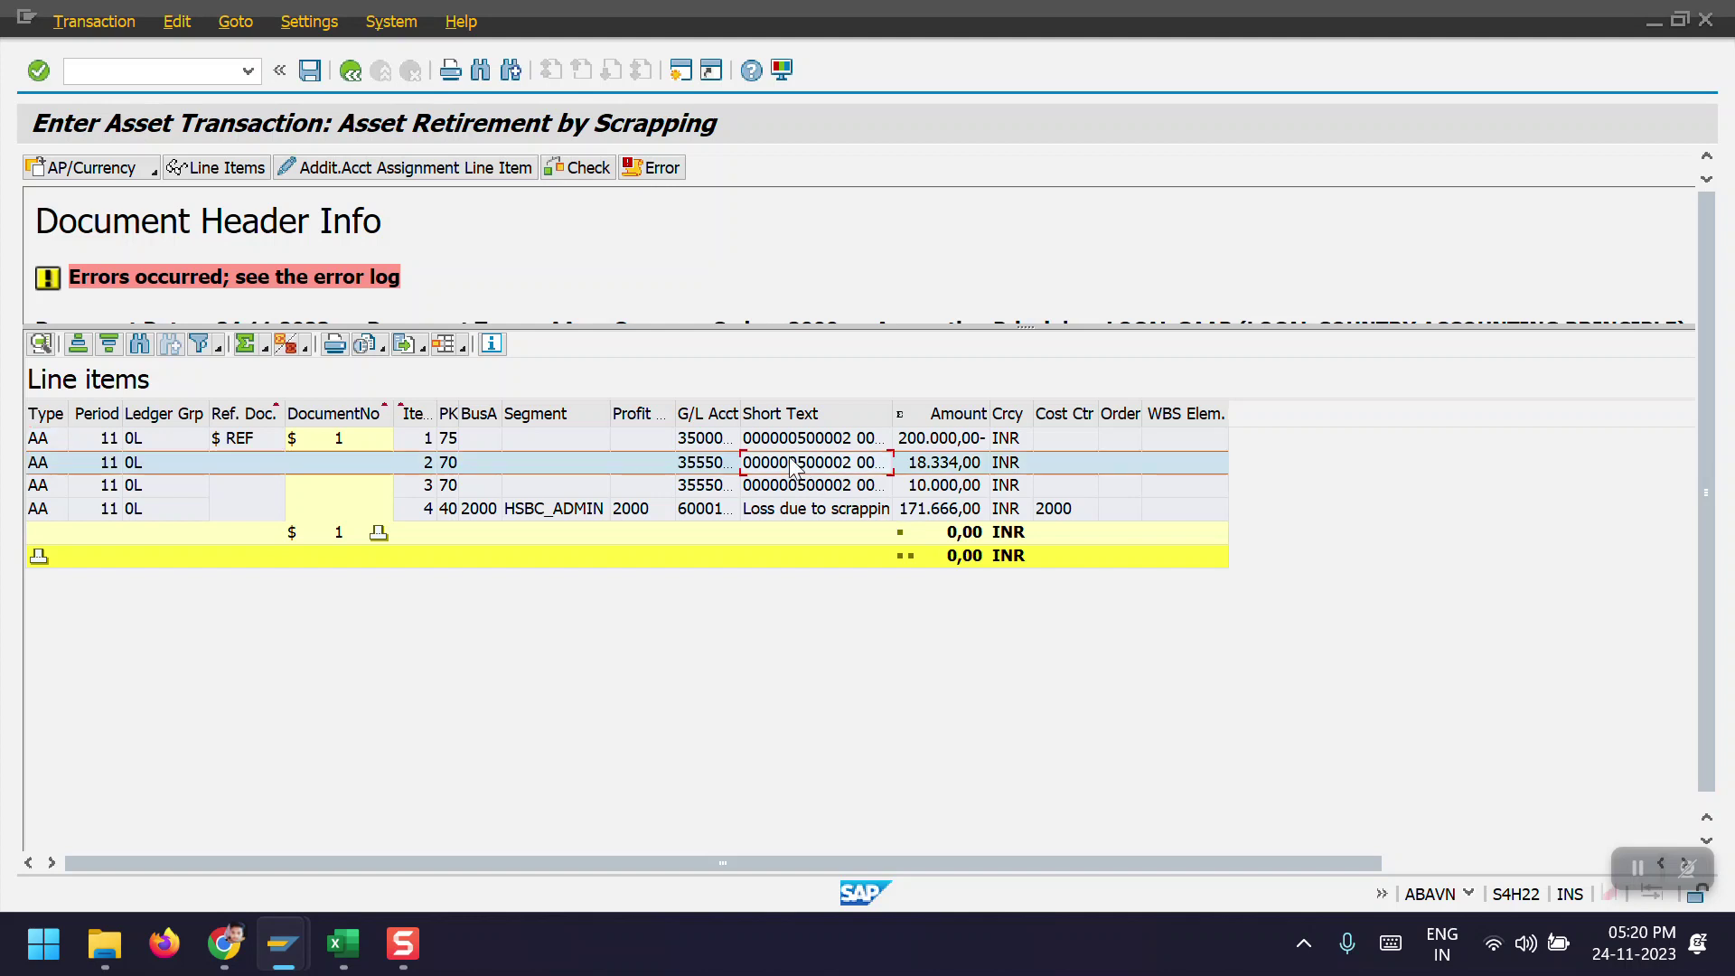
click(428, 173)
click(287, 457)
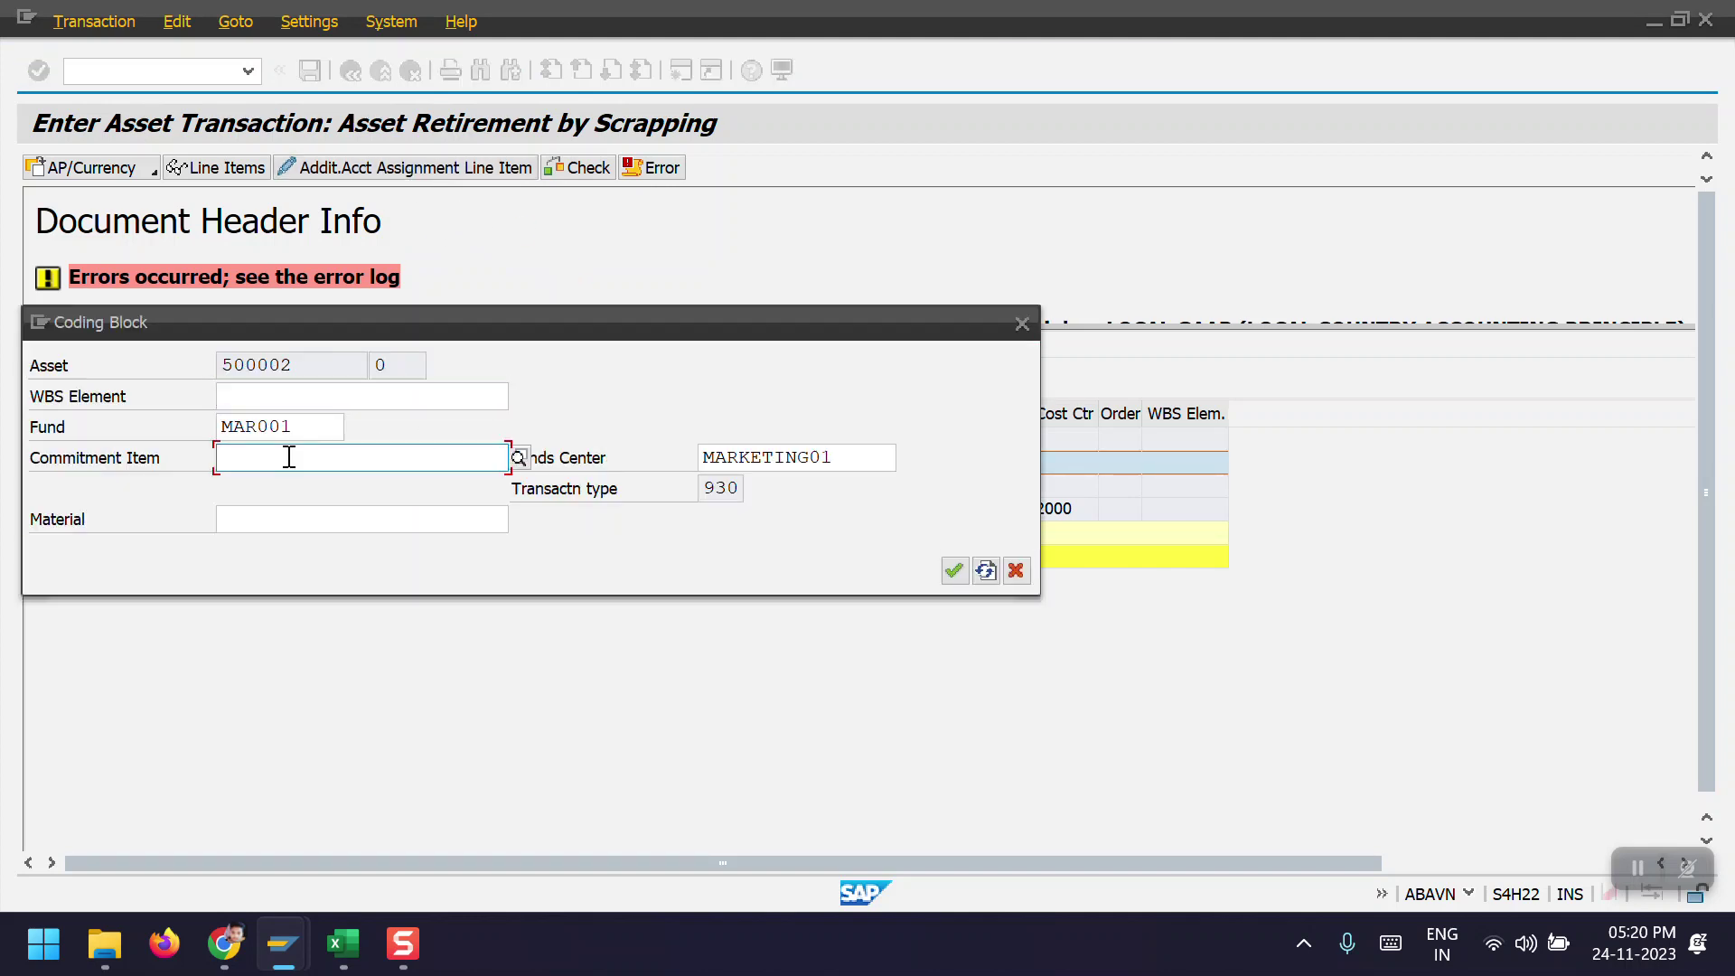
click(316, 484)
click(953, 570)
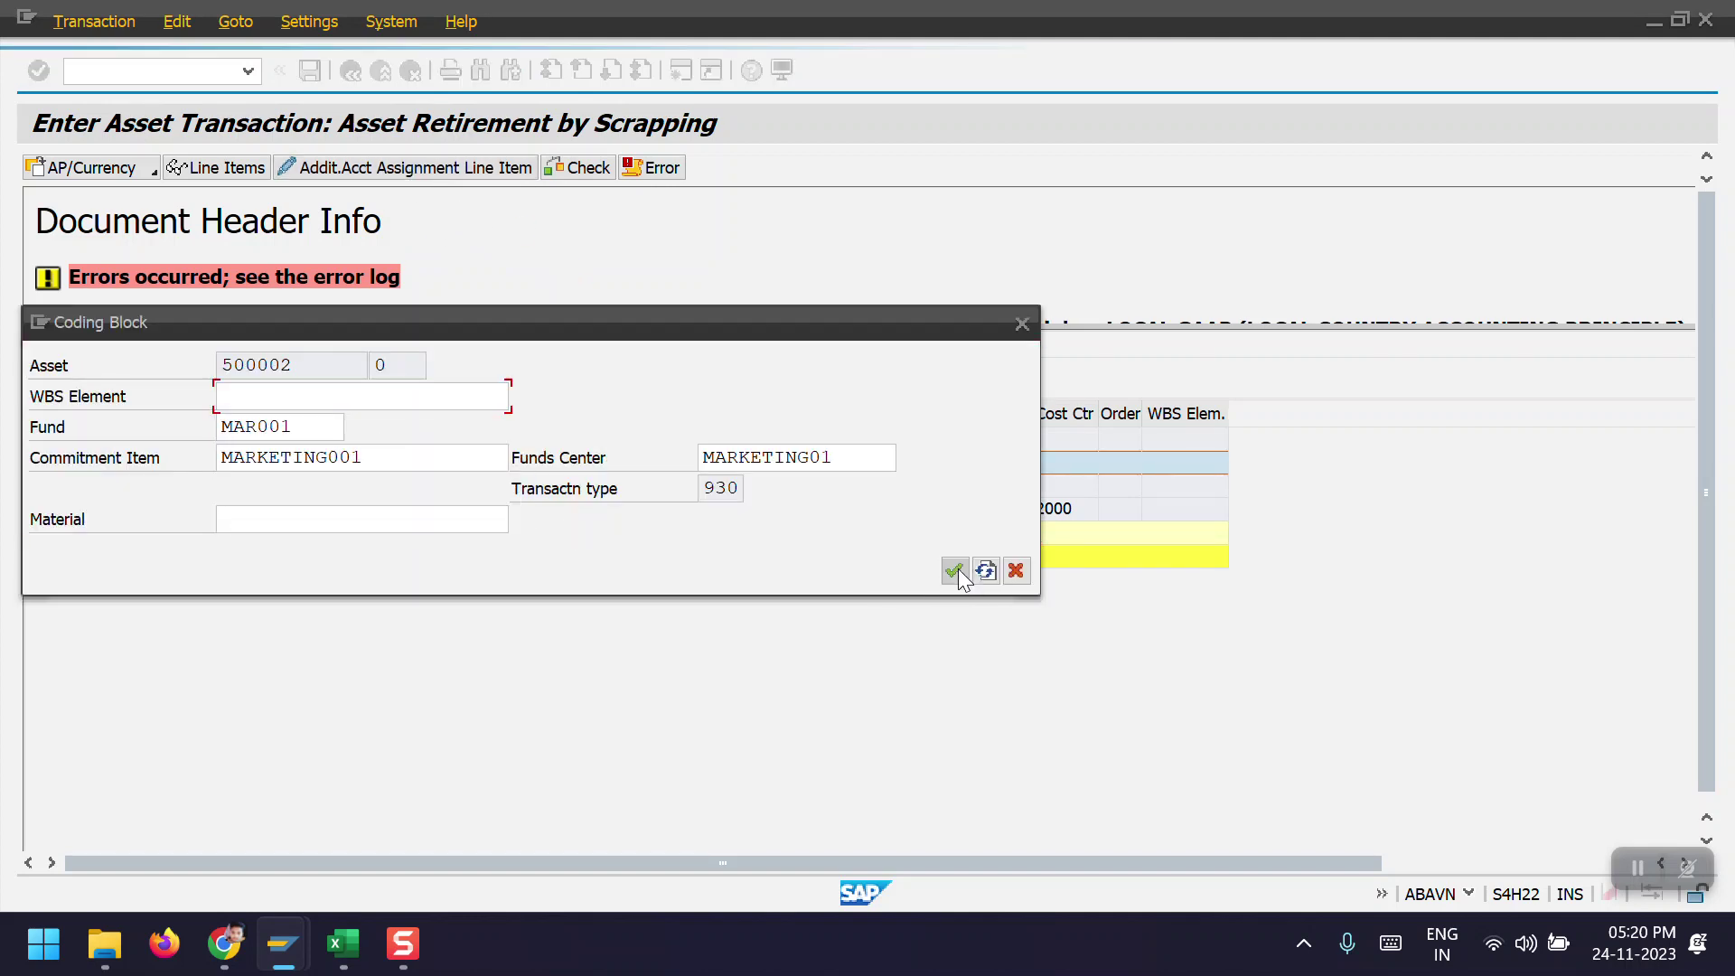
click(954, 570)
Assign MARKETING001 to the third line (10.000,00 INR) and the scrapping-loss line.
click(834, 488)
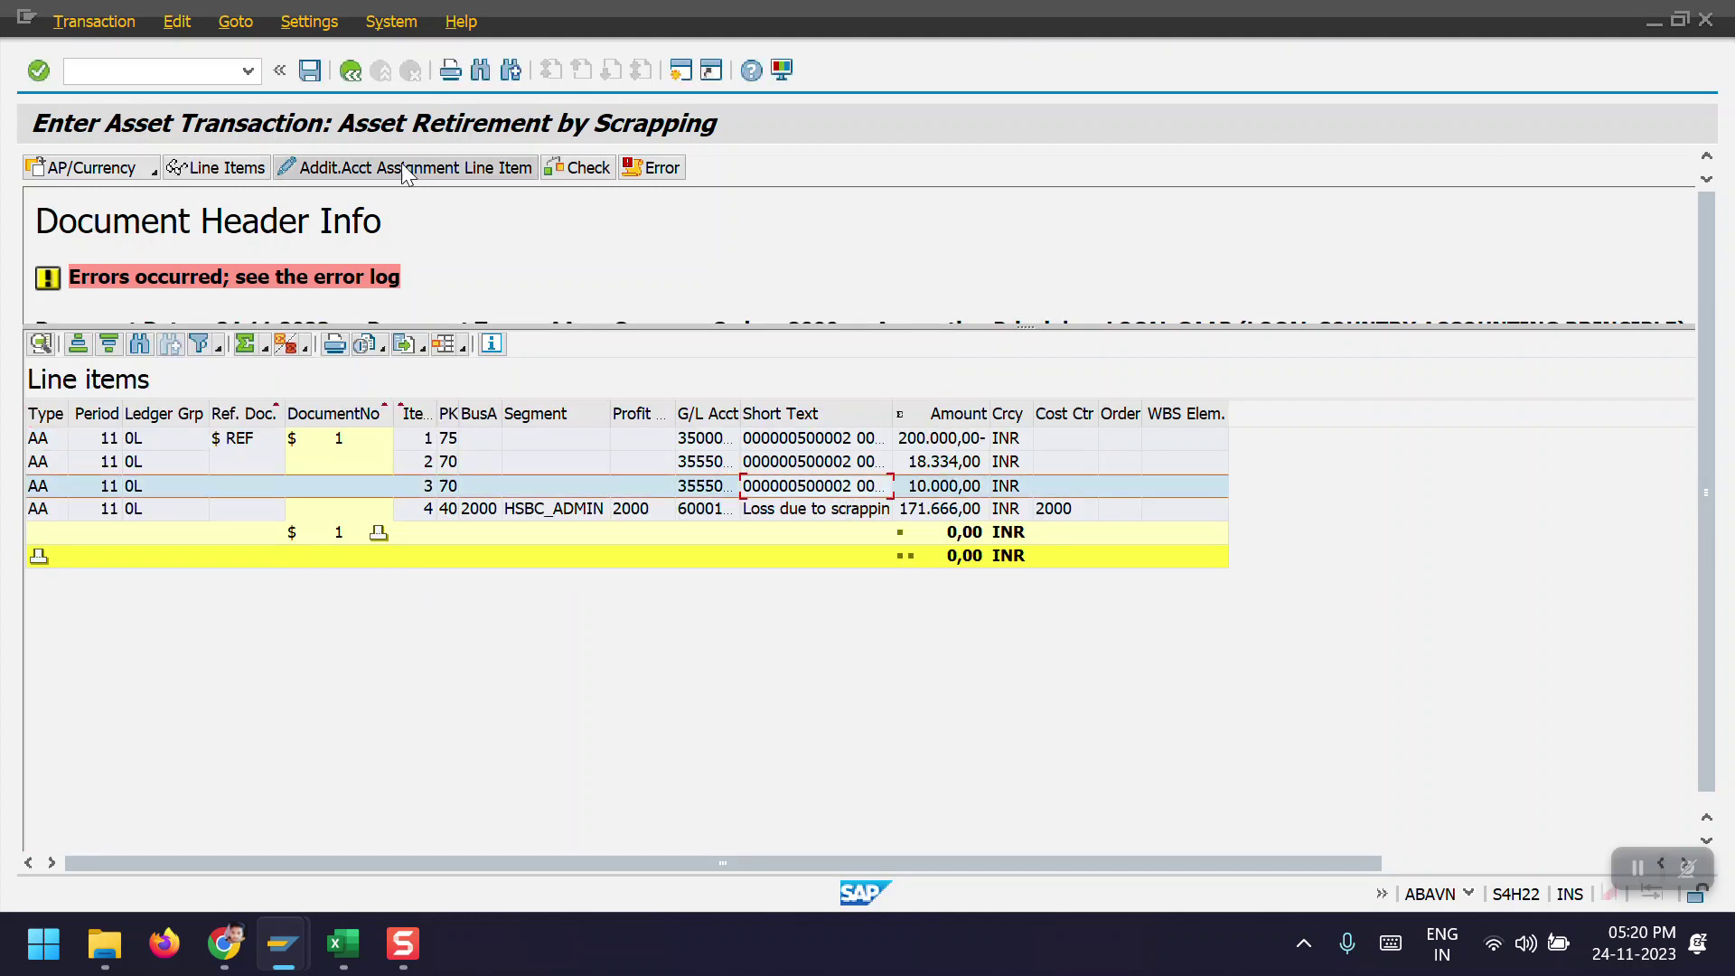
click(416, 166)
click(364, 457)
text(MARKETING001)
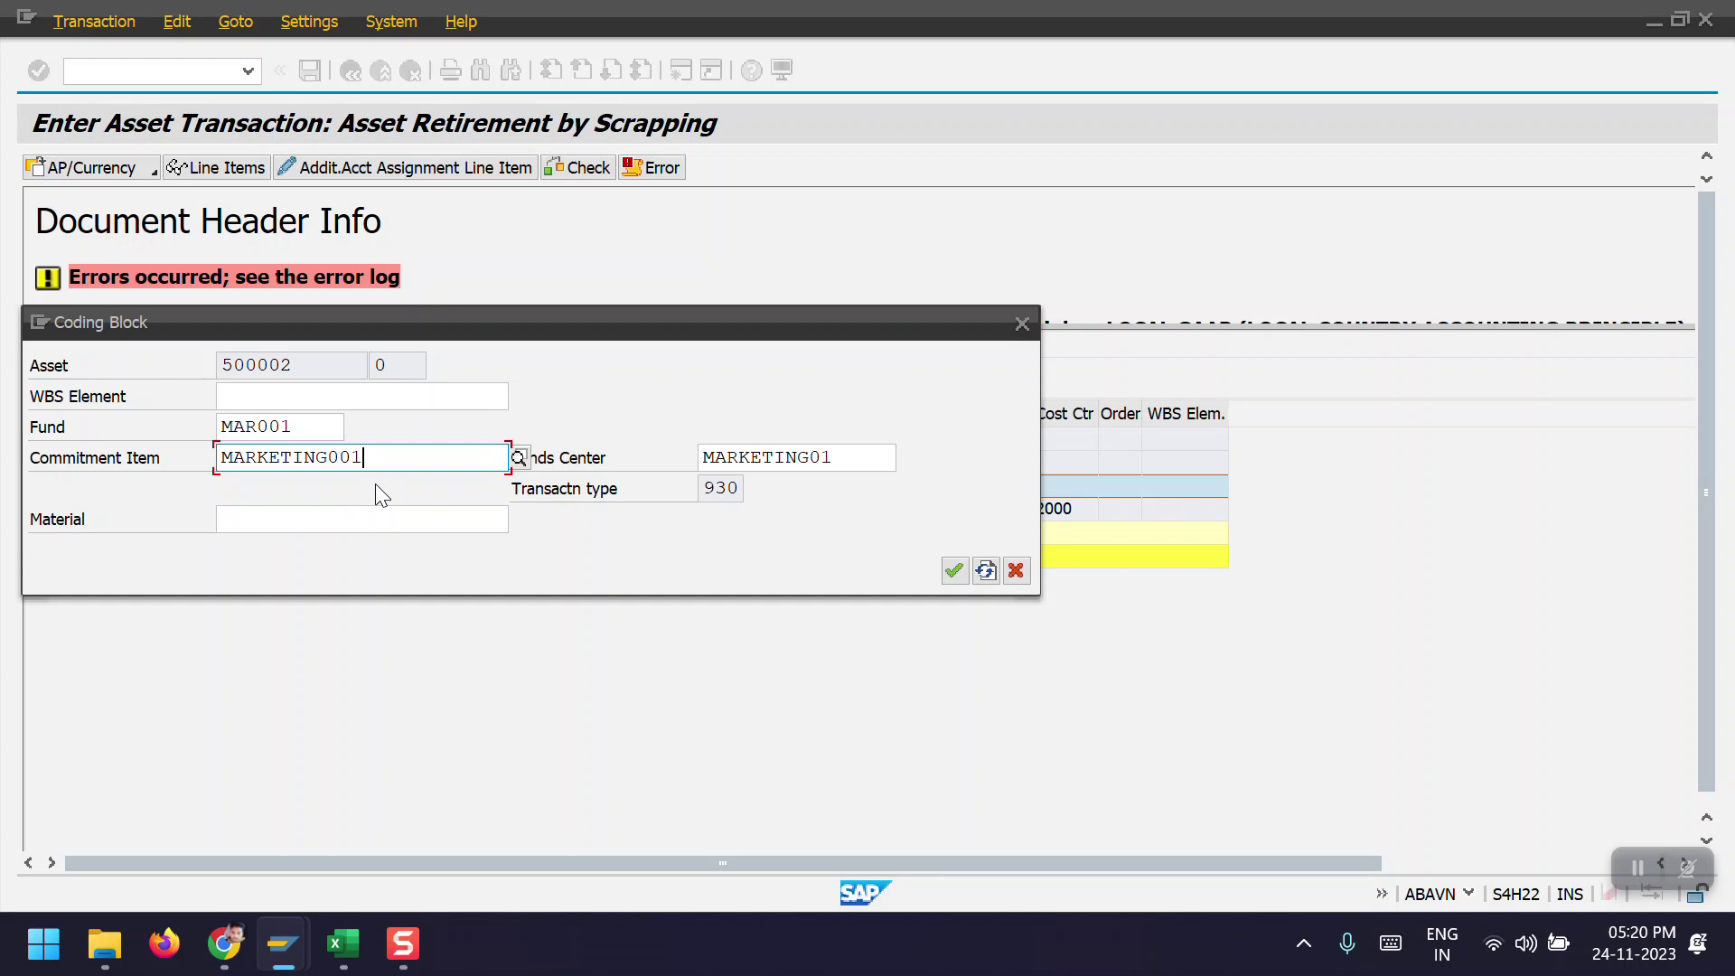
click(953, 571)
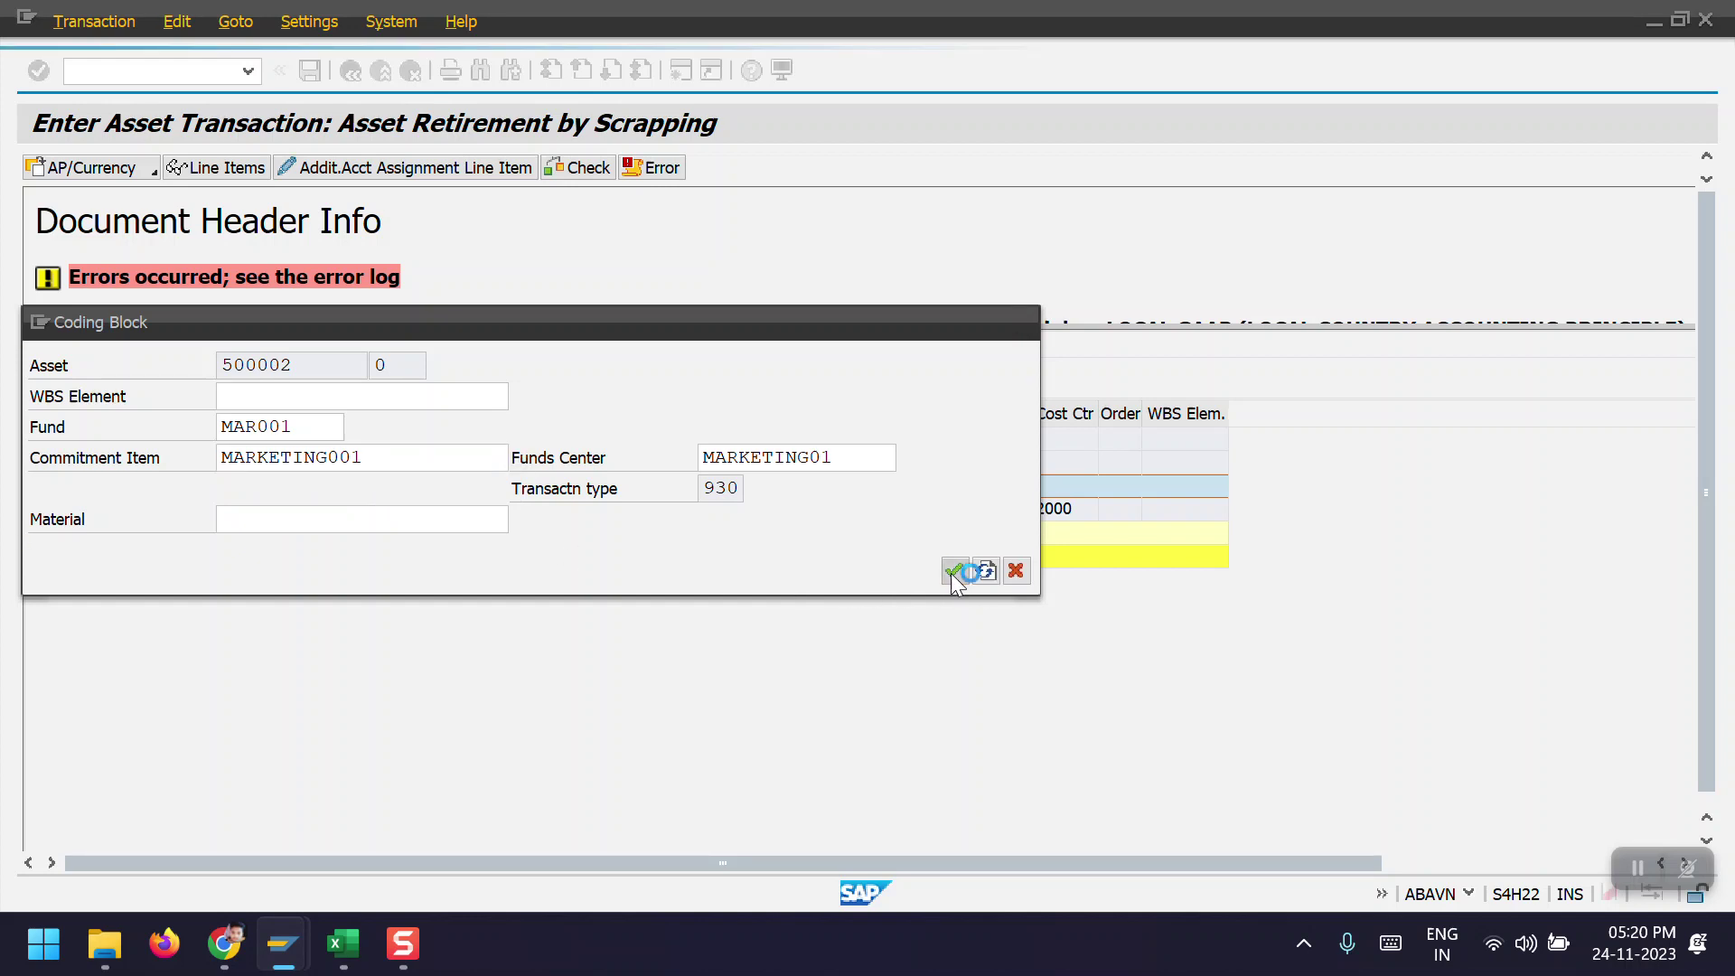
click(875, 509)
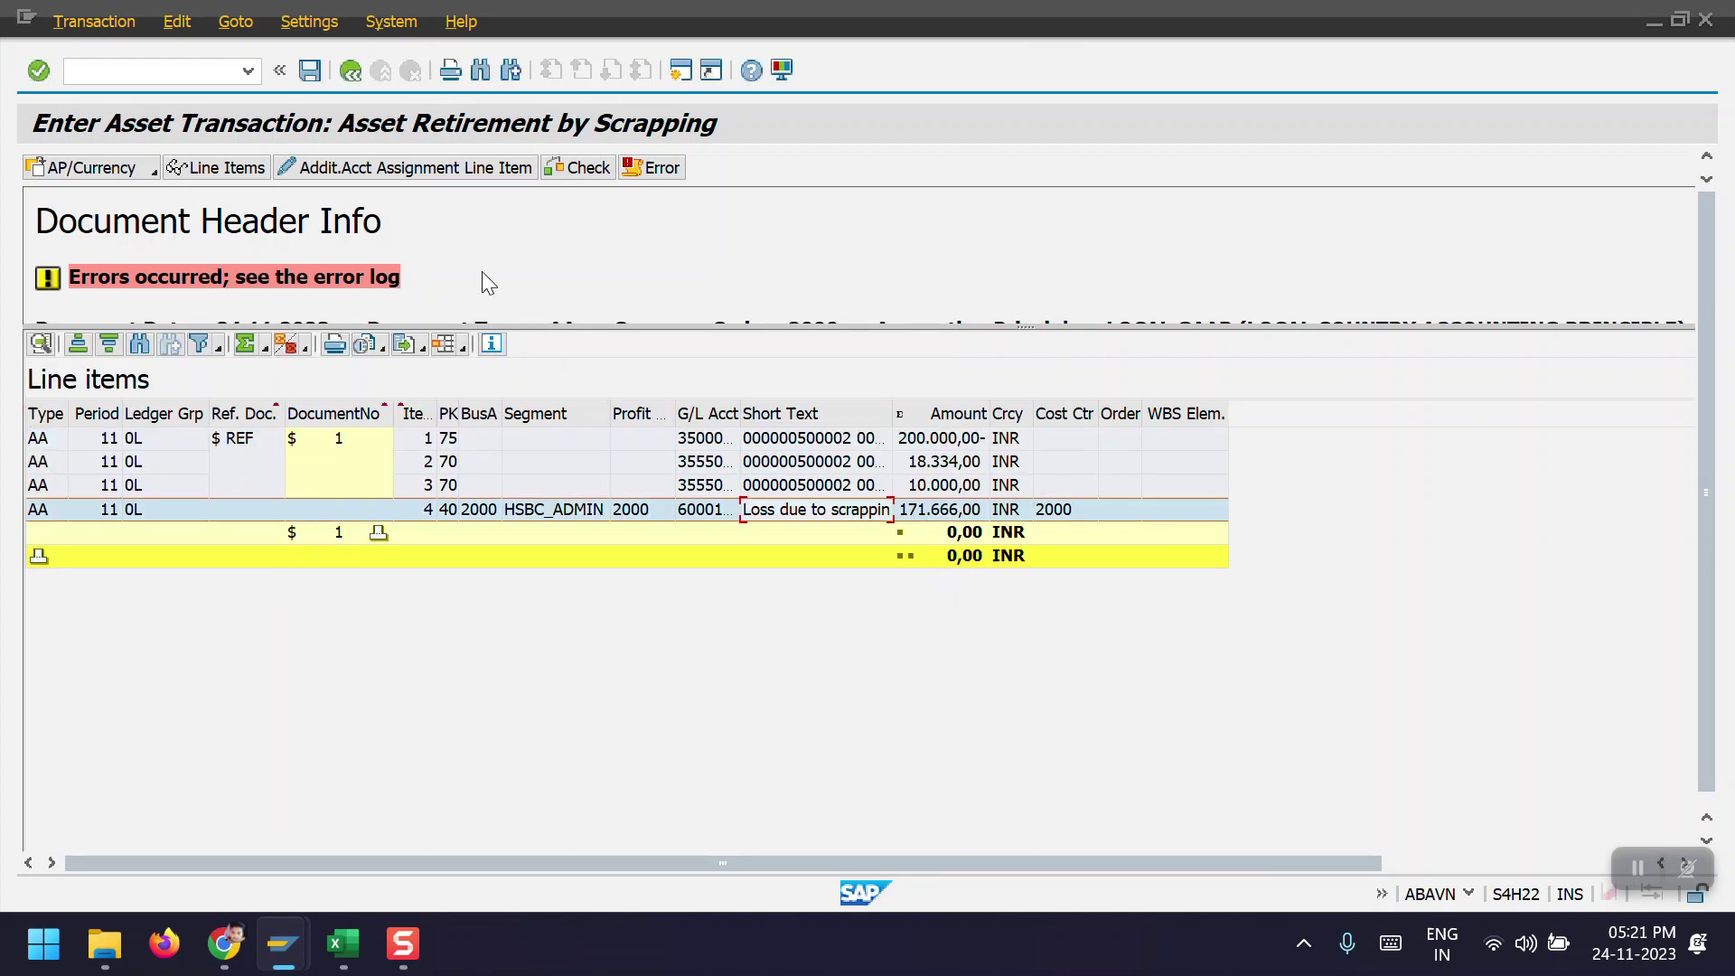
click(414, 168)
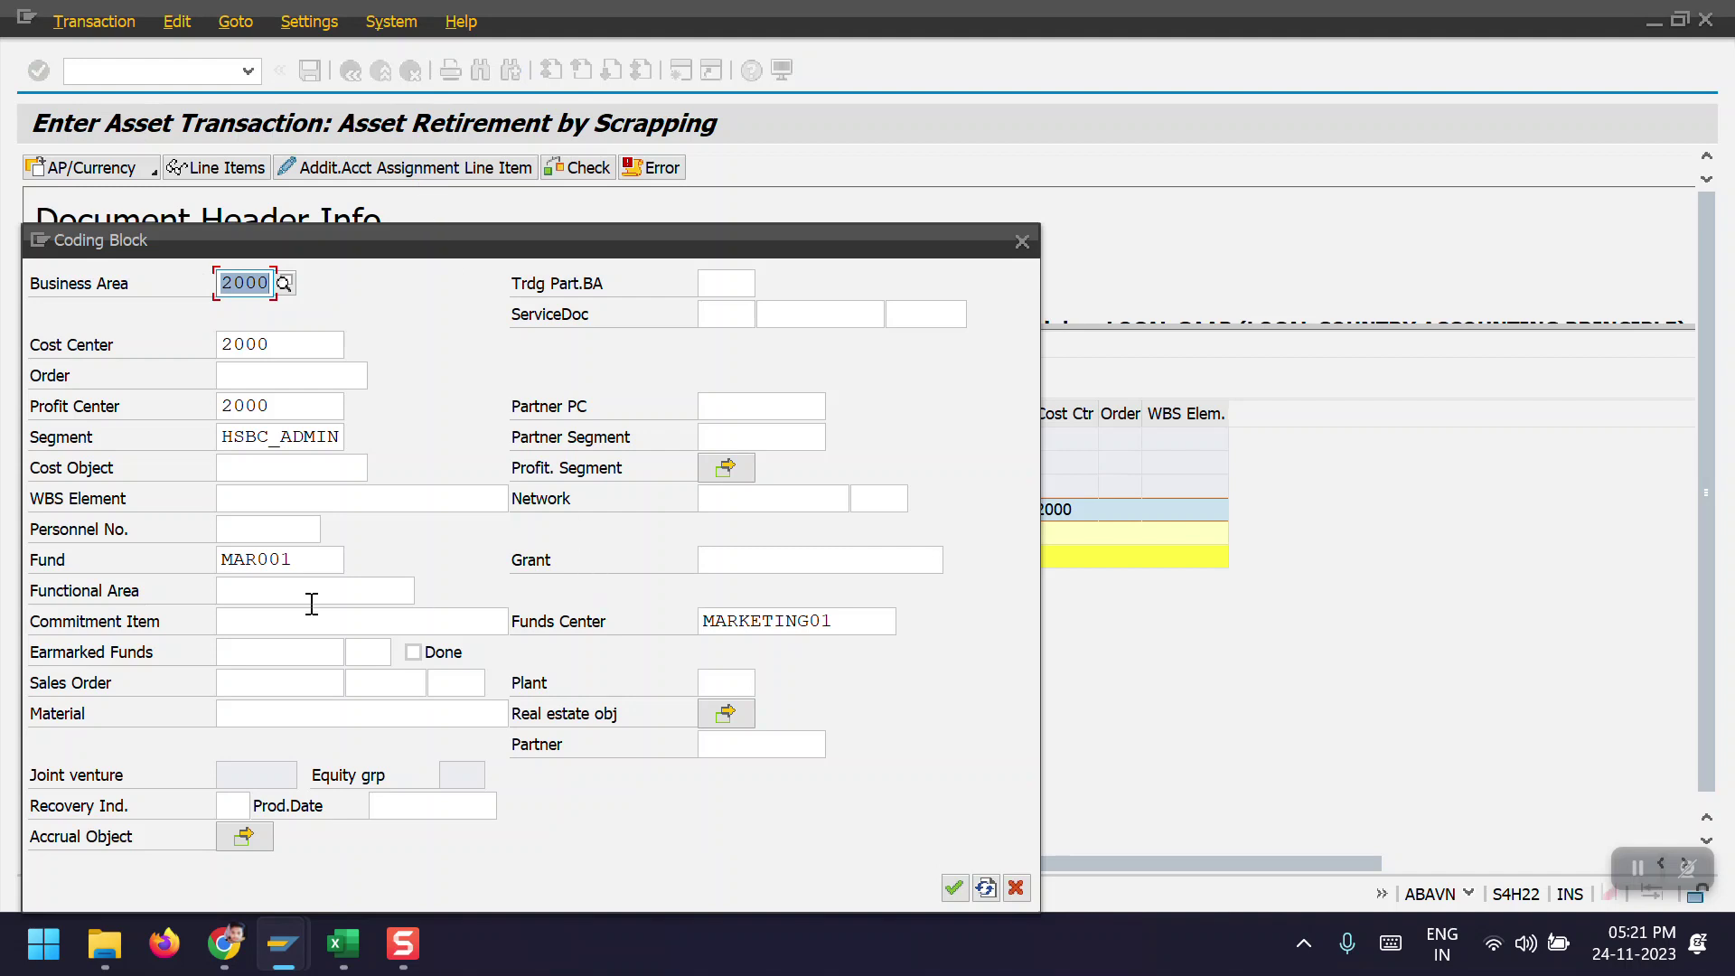
click(271, 621)
click(280, 646)
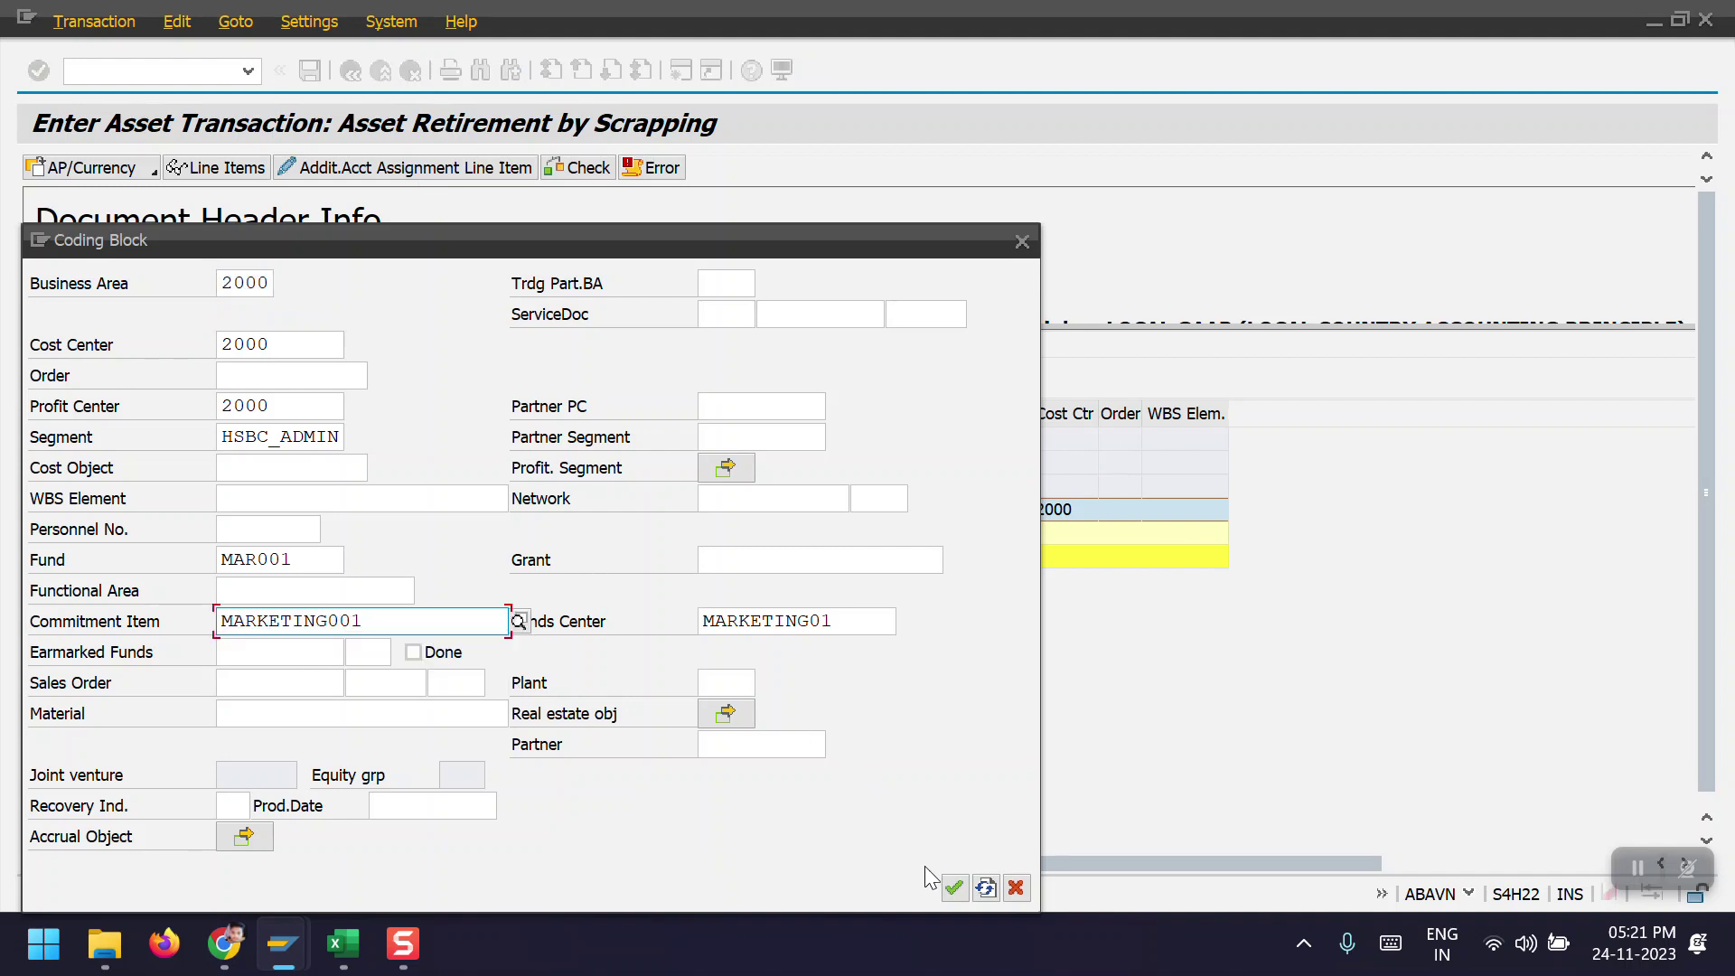
click(955, 887)
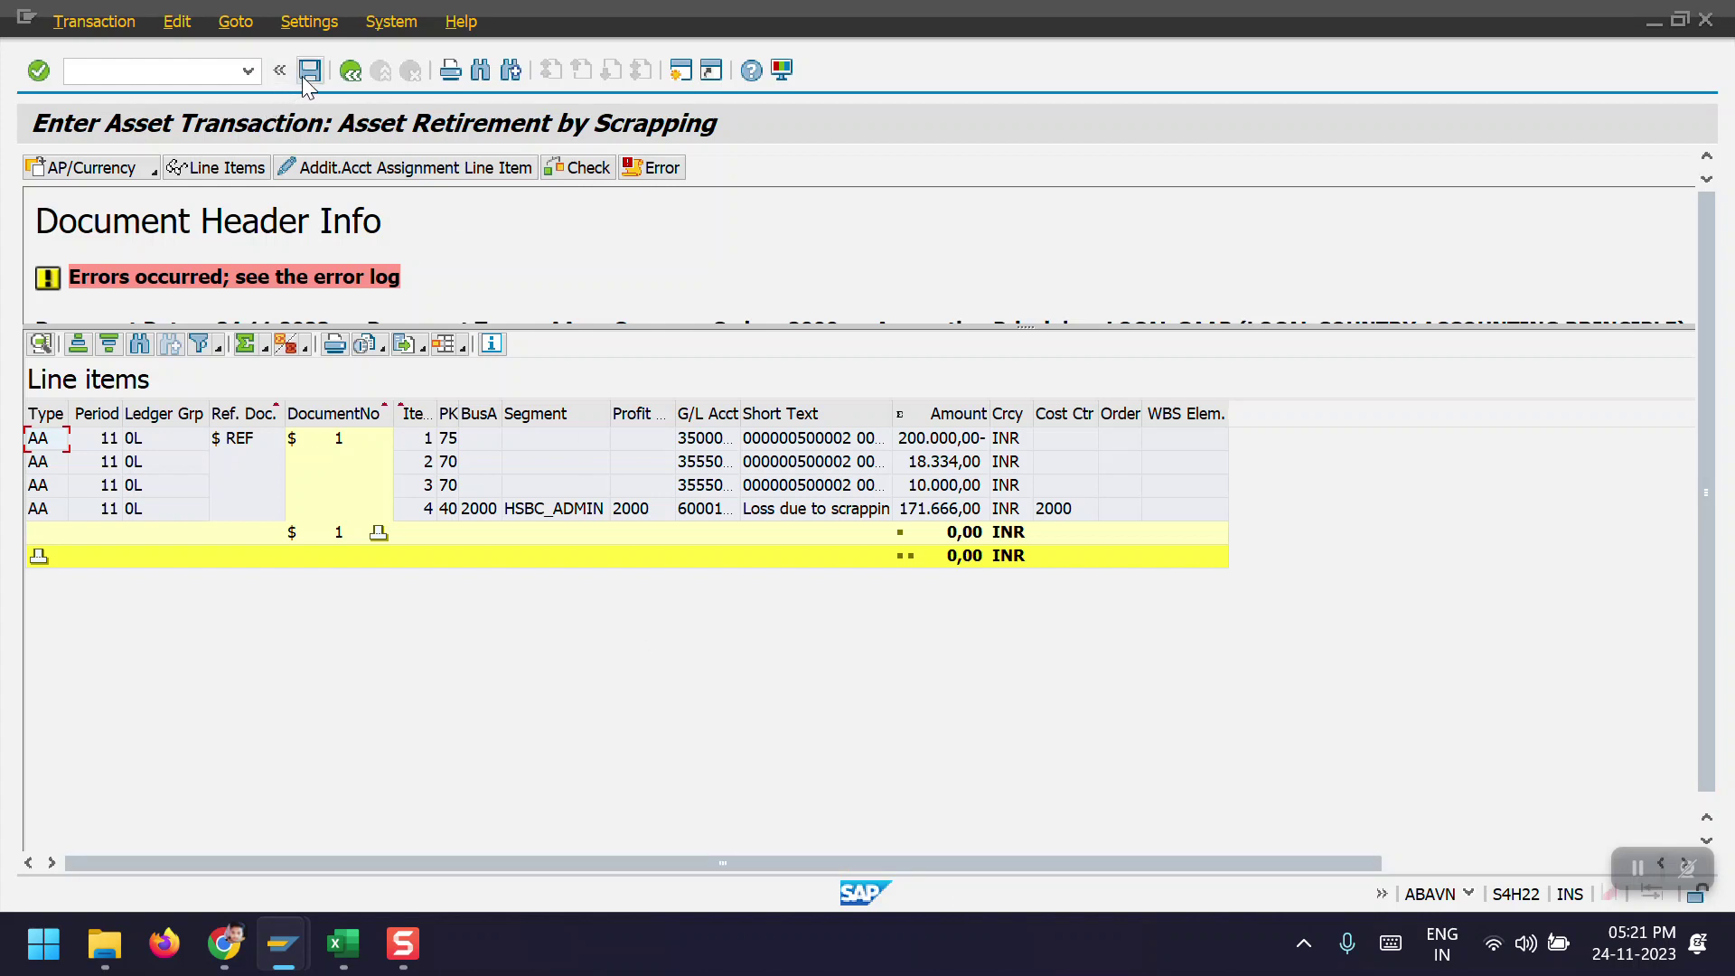
click(577, 169)
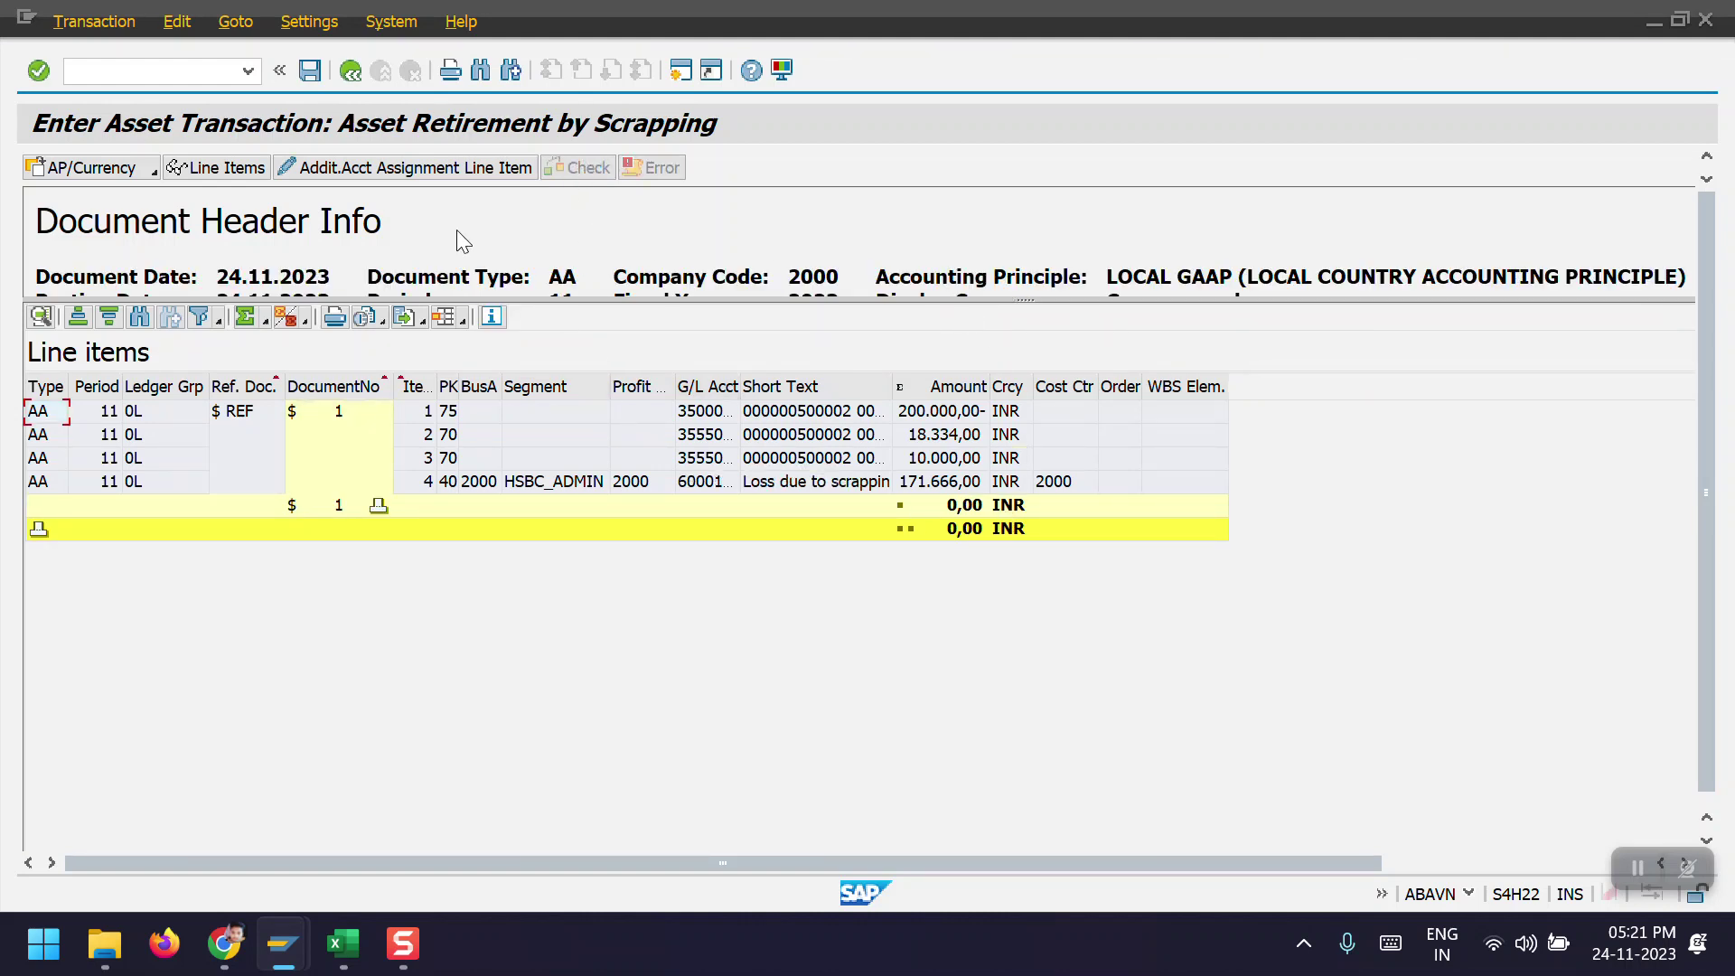
click(310, 71)
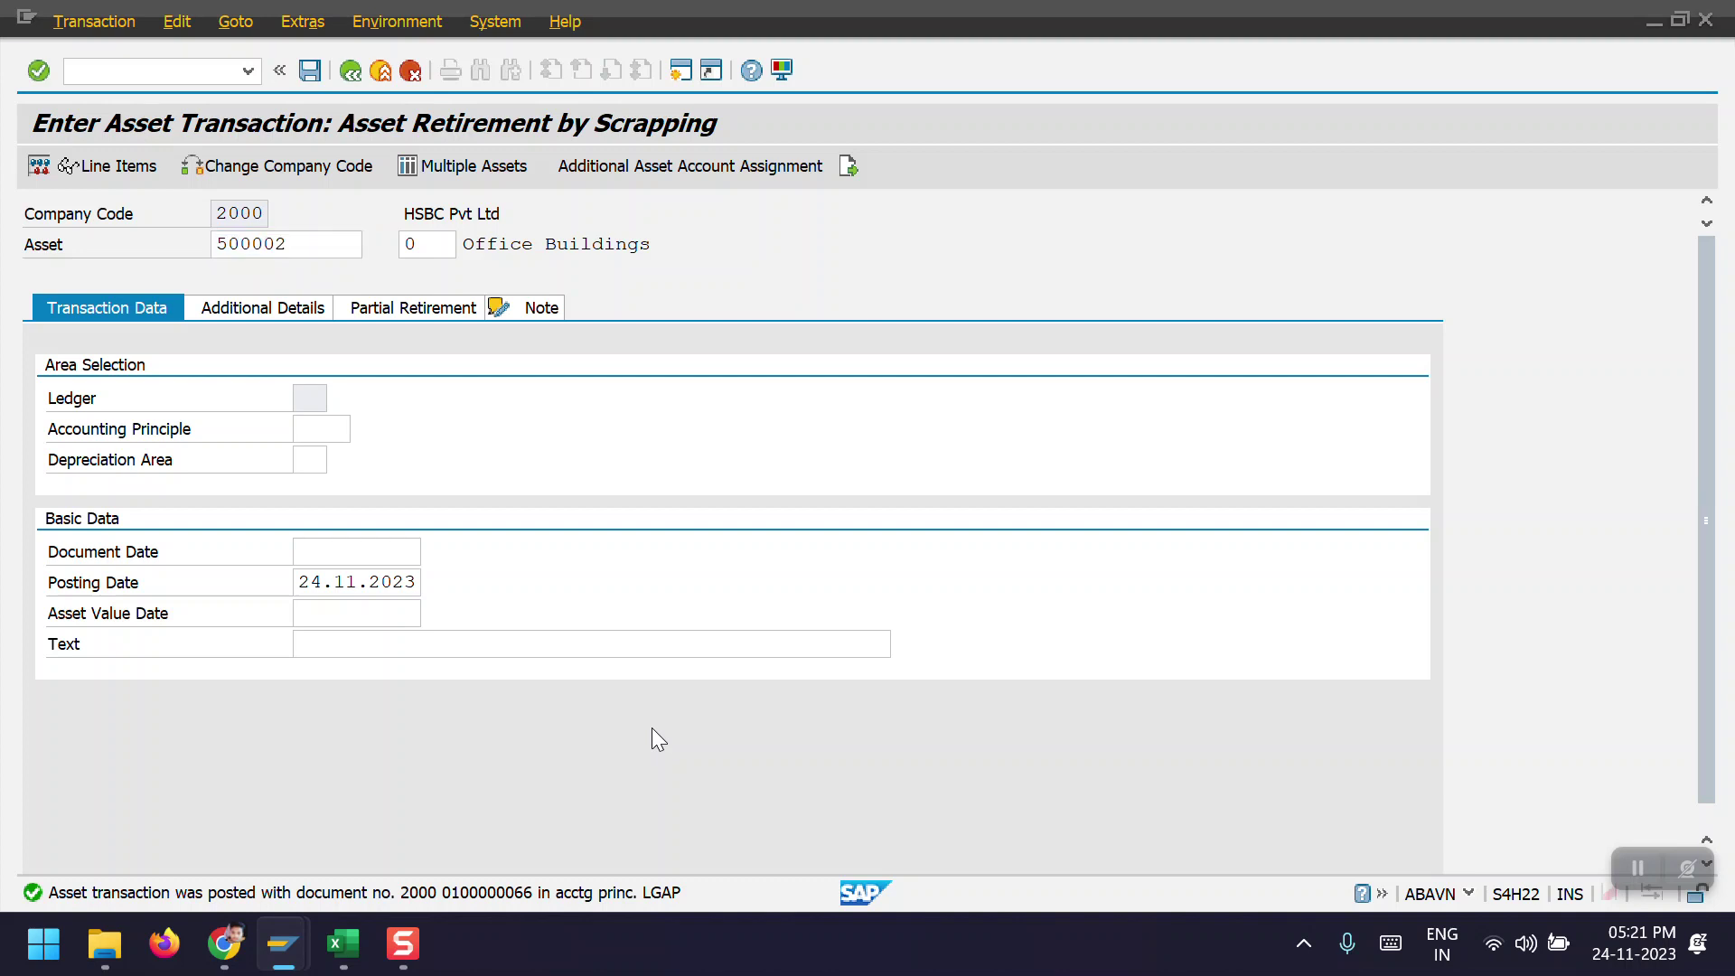
Display document 100000066 in FB03 and select the line items' Description column.
key(F3)
text(fb03)
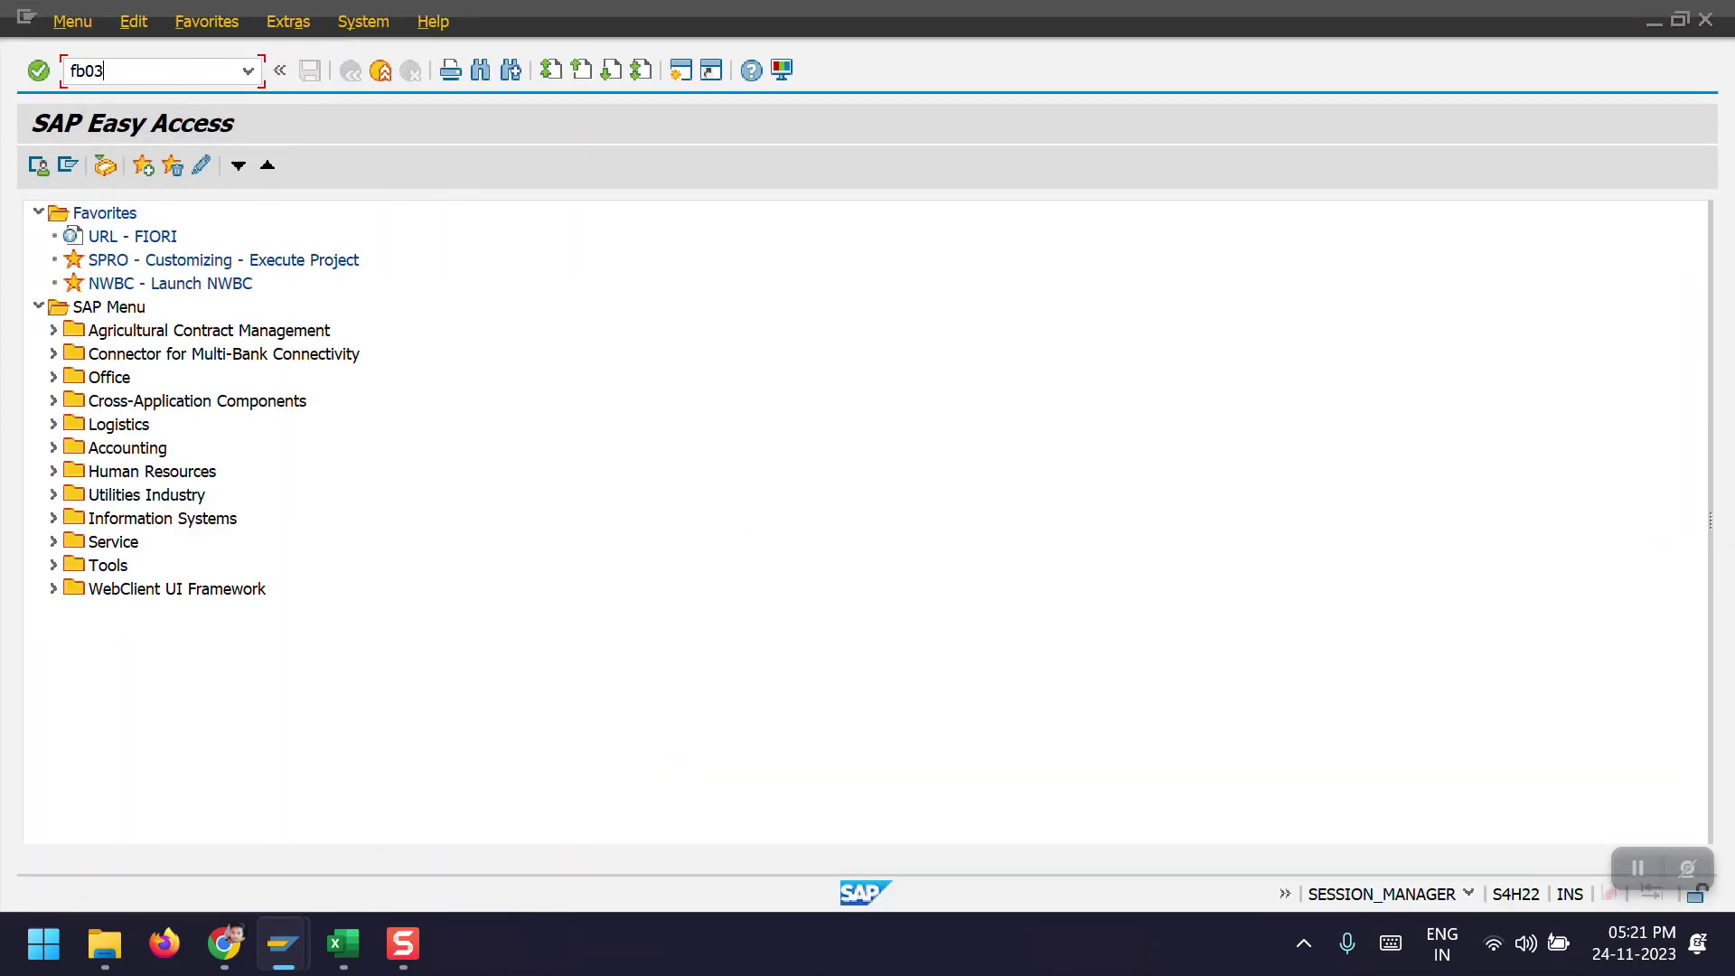
key(Return)
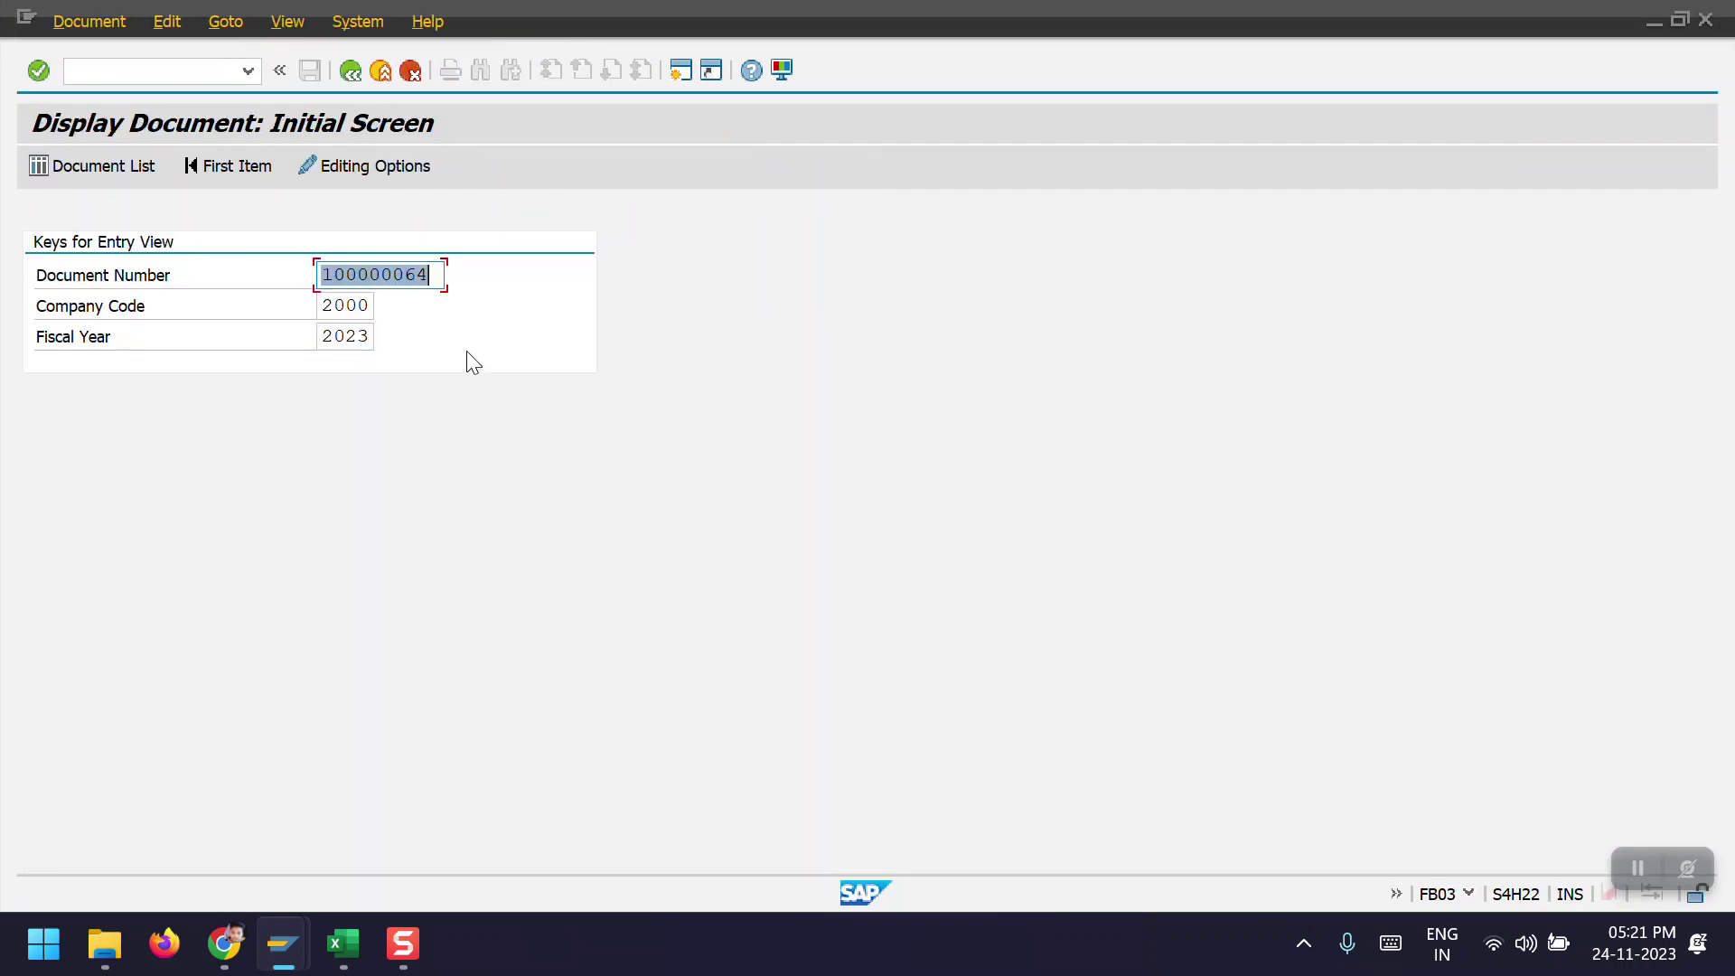
click(440, 282)
key(BackSpace)
text(6)
key(Return)
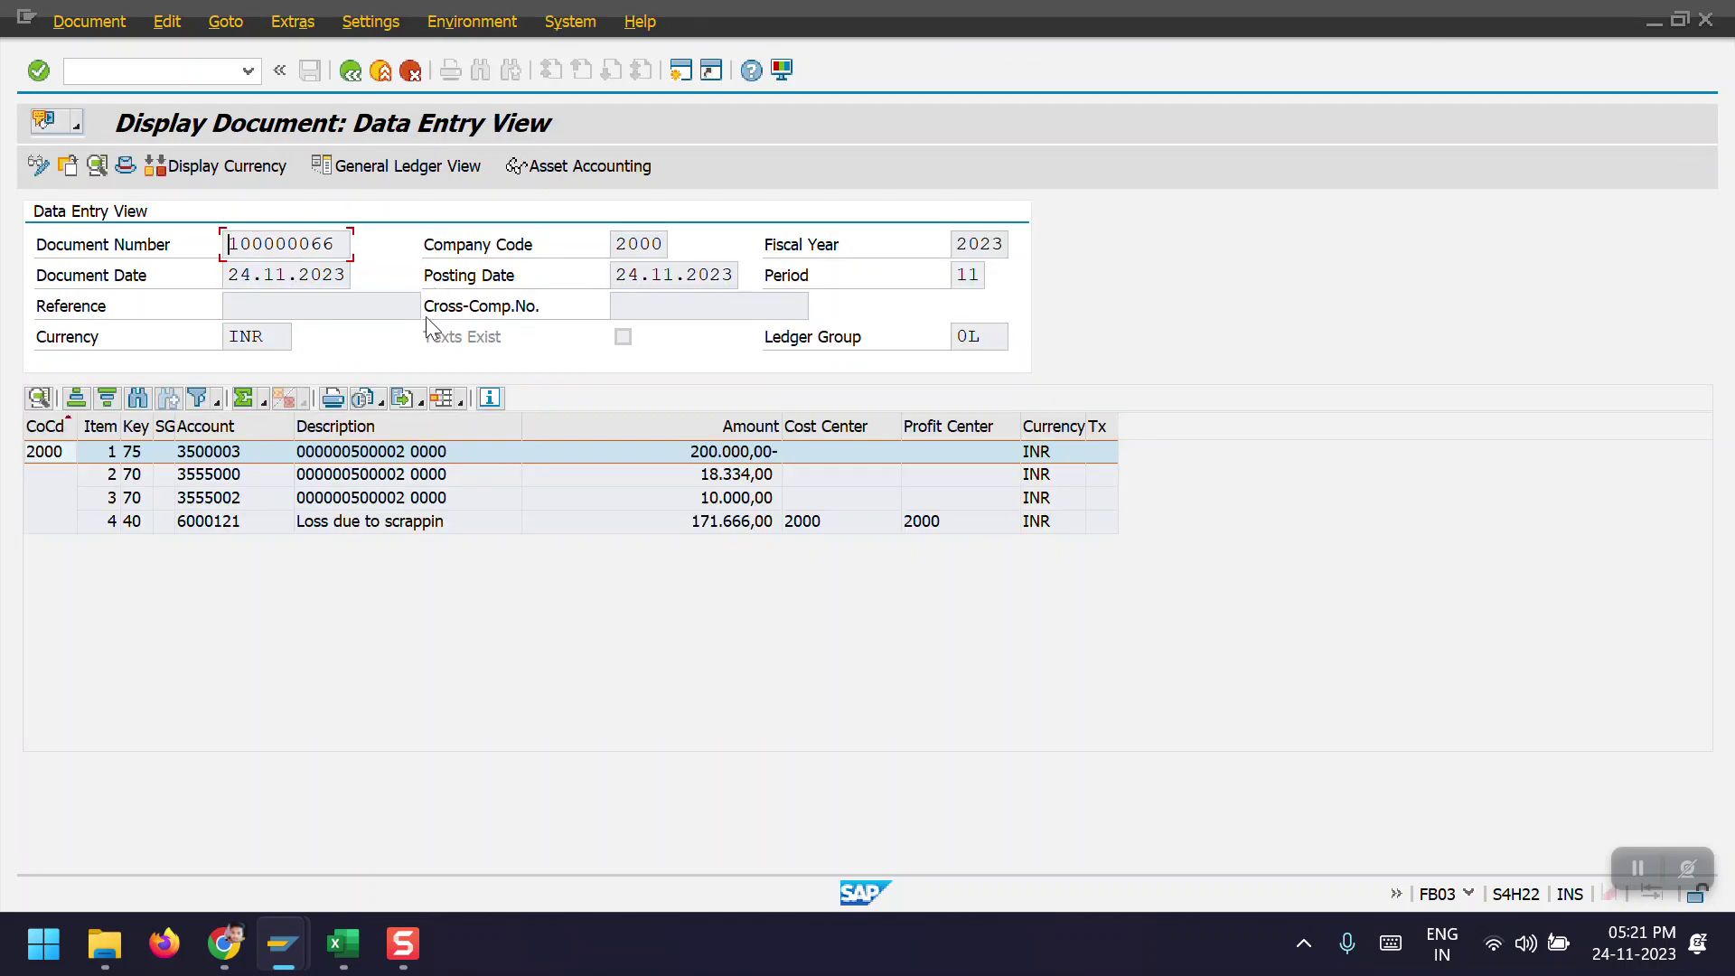
click(350, 427)
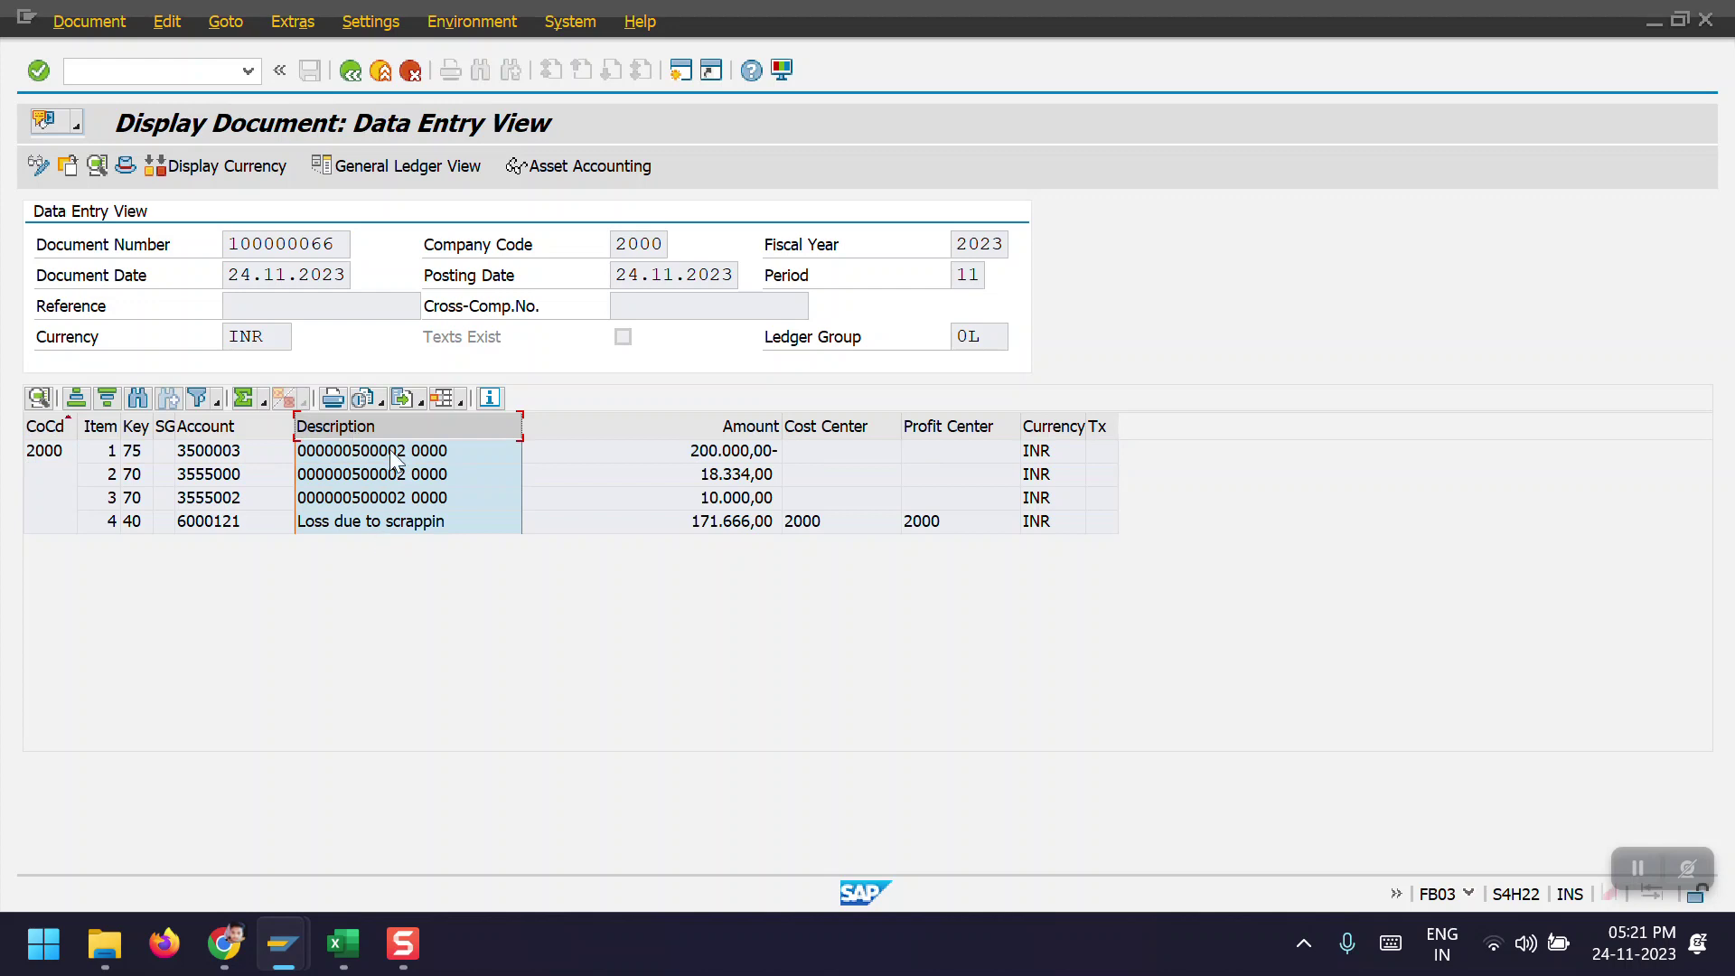
Add the G/L Account Name column to the line-item layout before Description and apply it.
click(458, 401)
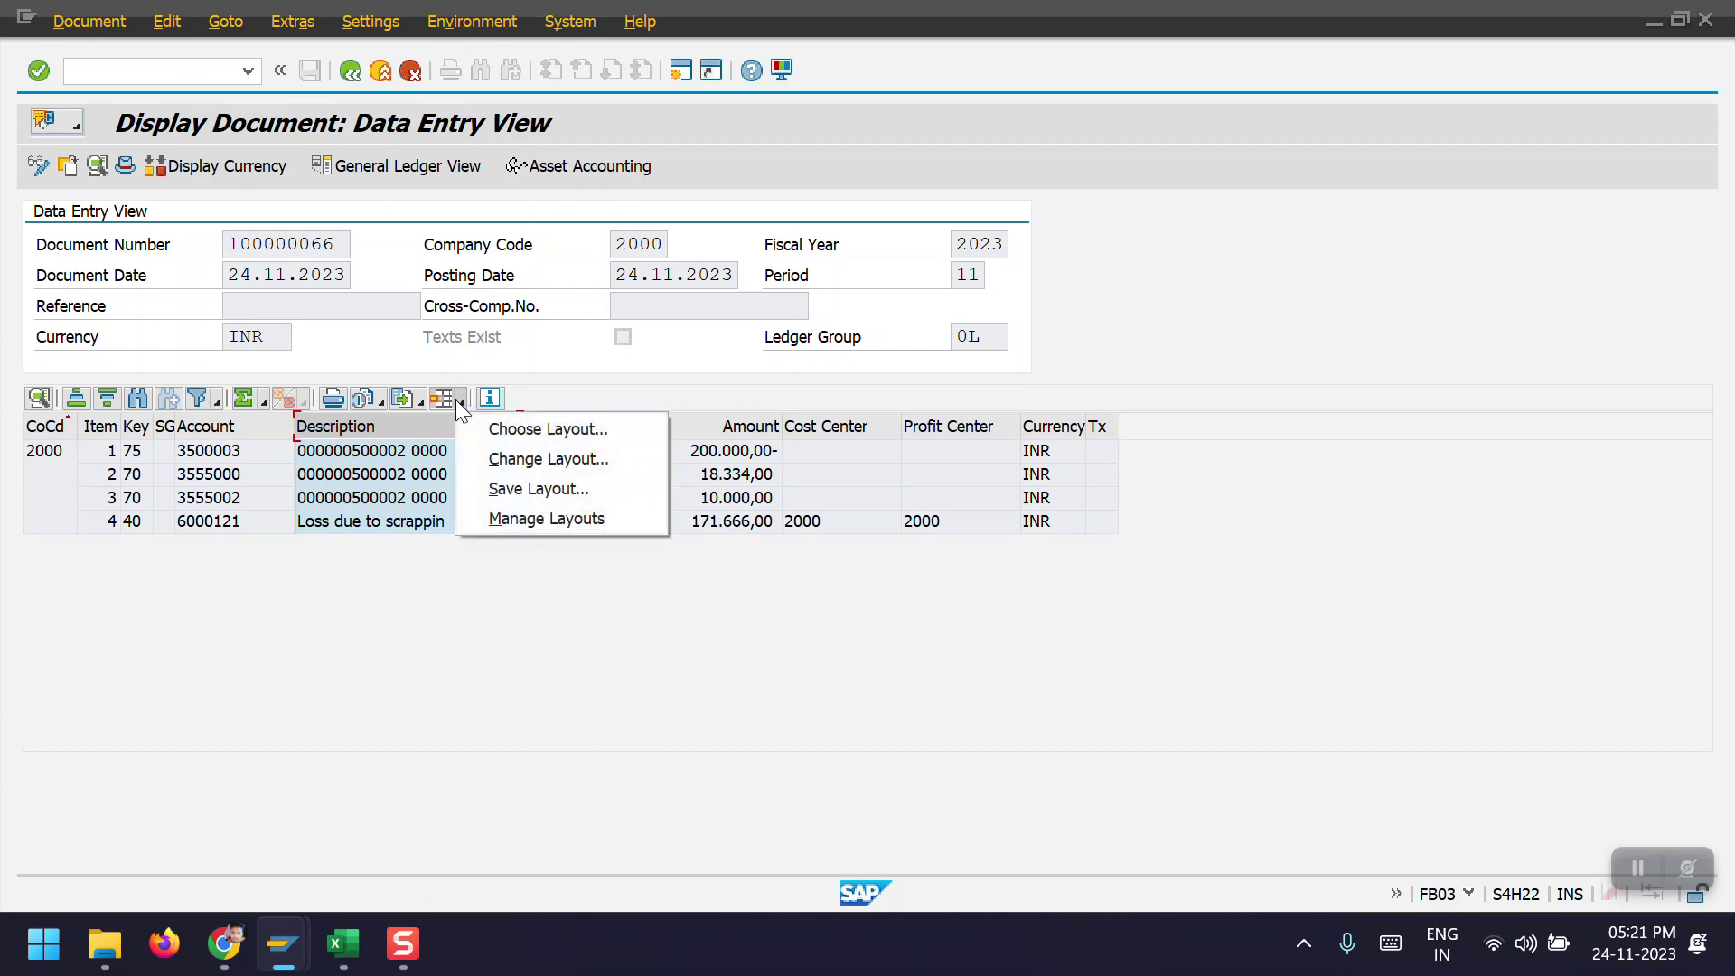
click(528, 459)
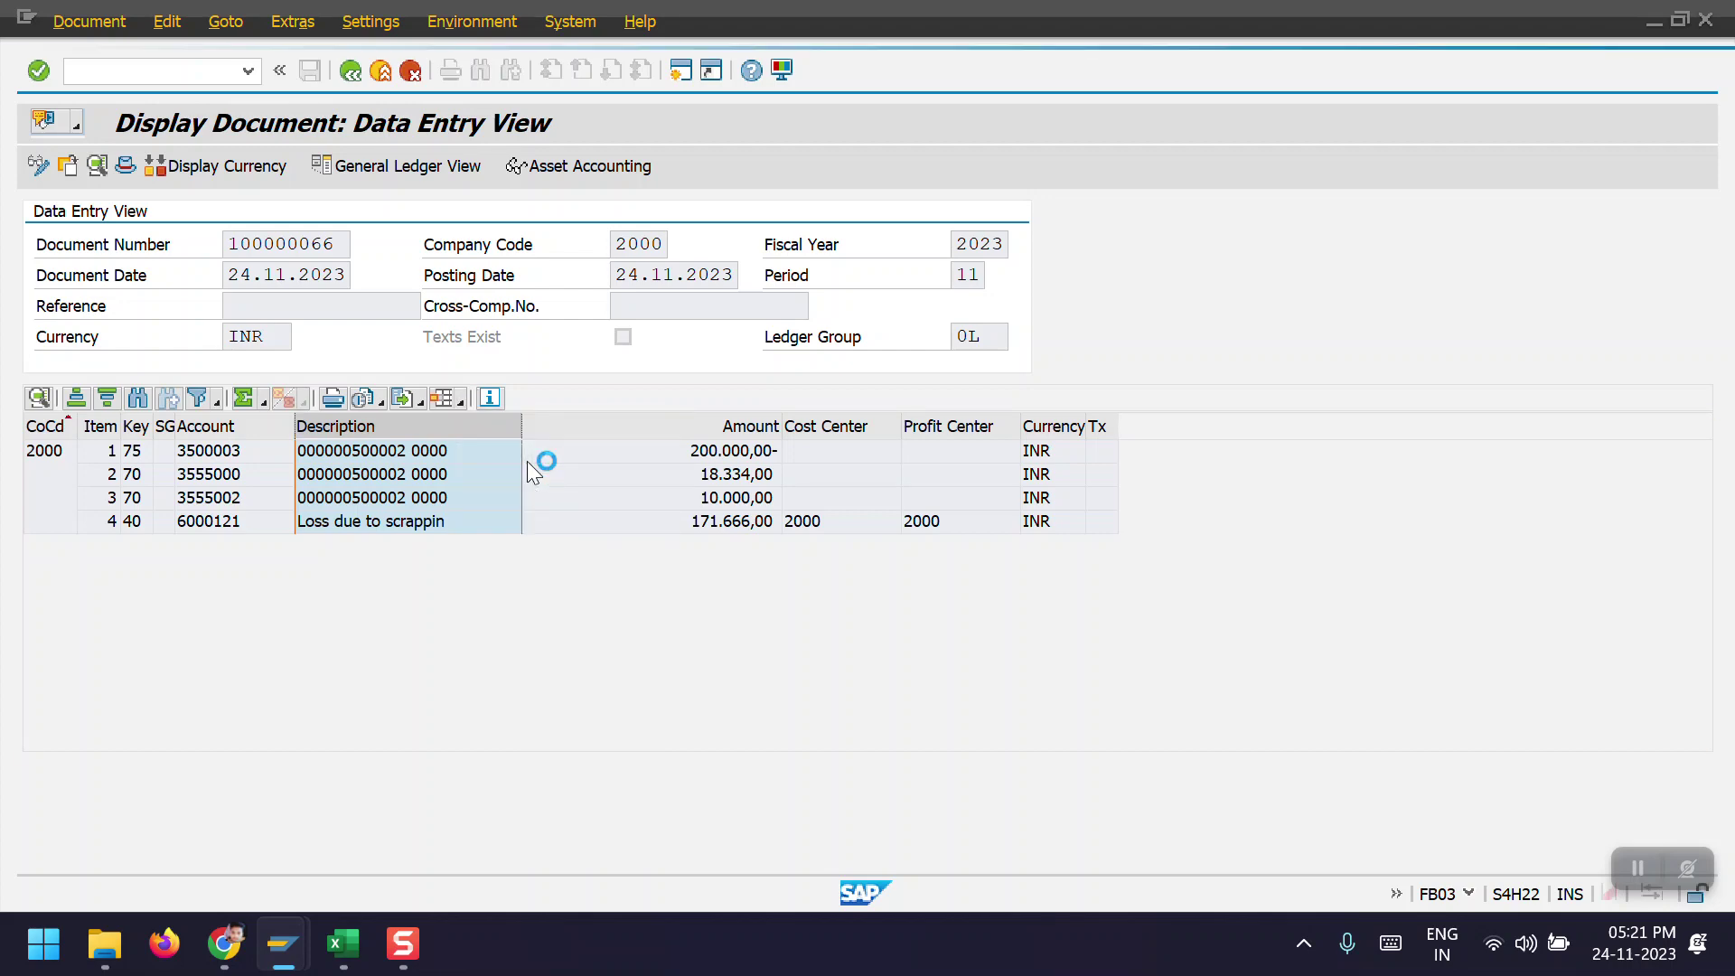
click(666, 502)
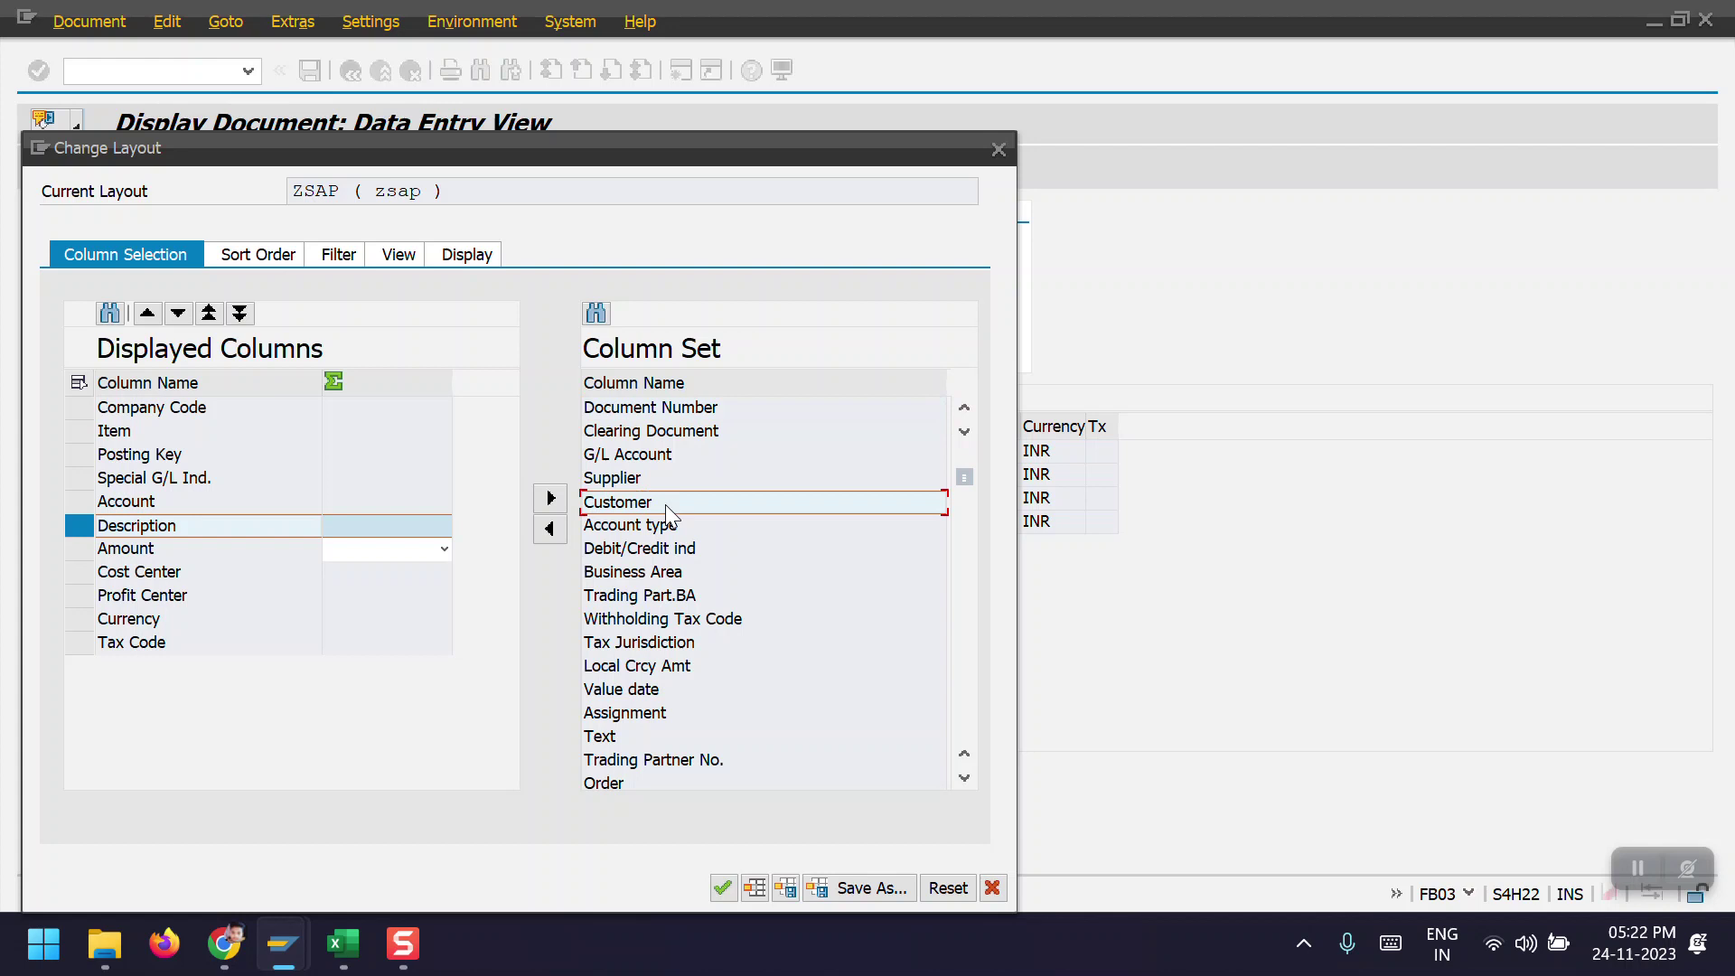
scroll(666, 504, down, 5)
scroll(669, 515, down, 5)
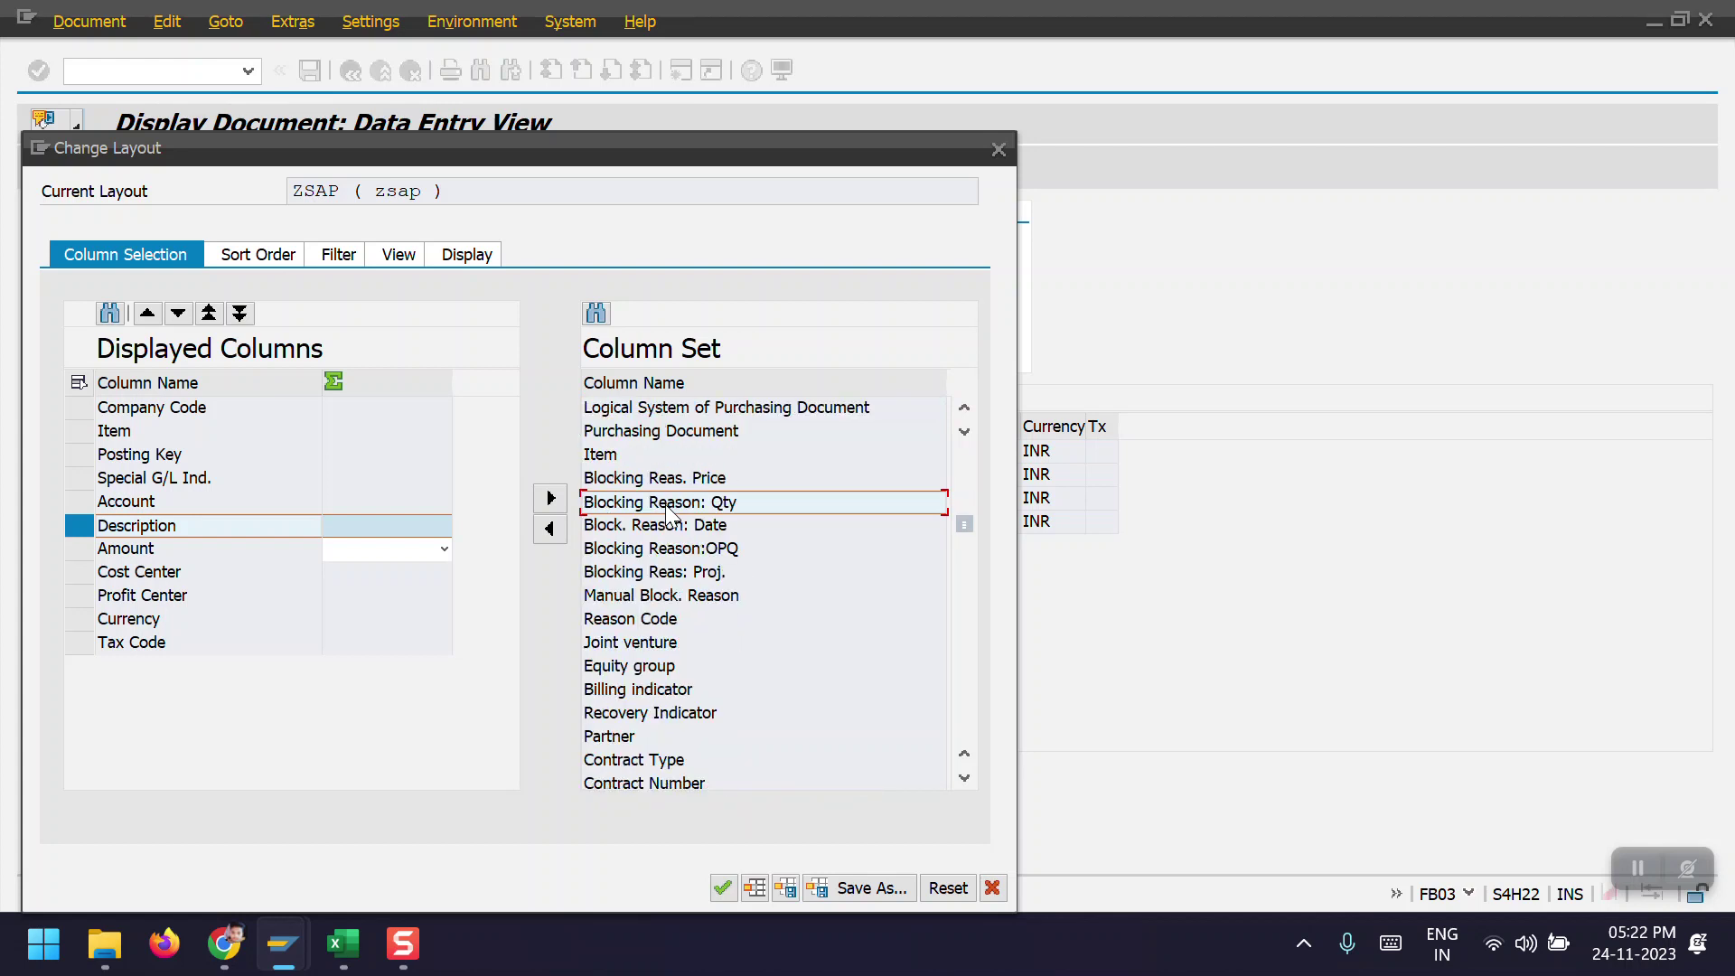
scroll(670, 515, down, 5)
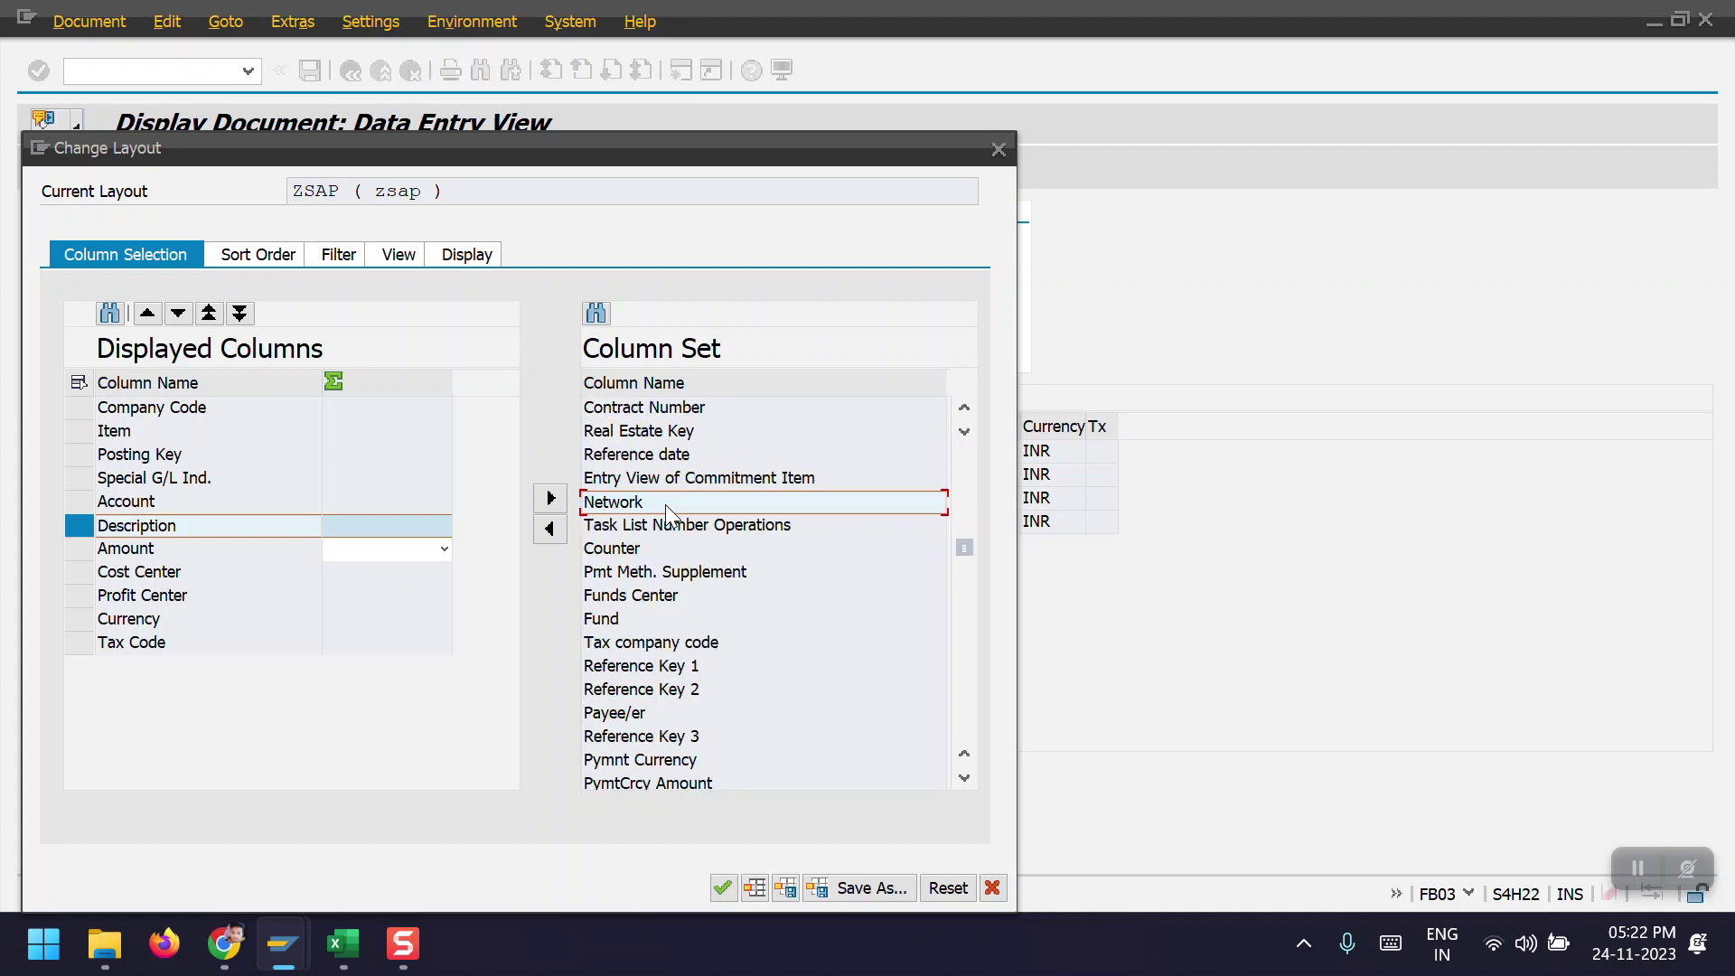
scroll(669, 515, down, 5)
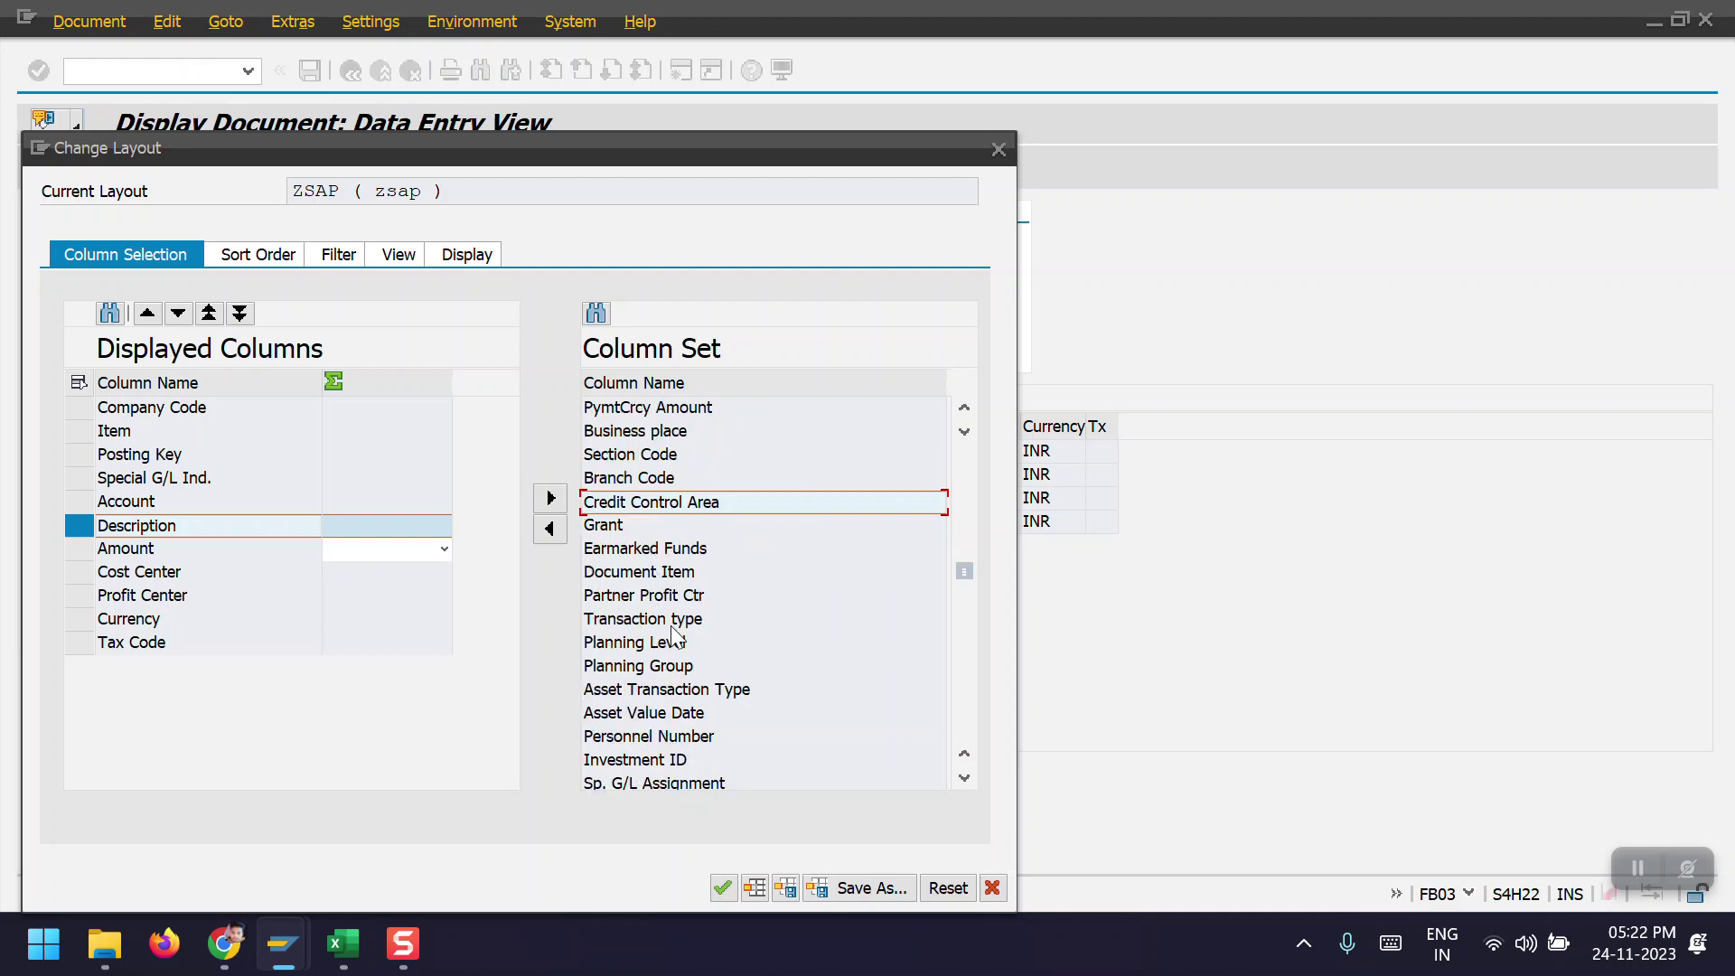
scroll(673, 638, down, 5)
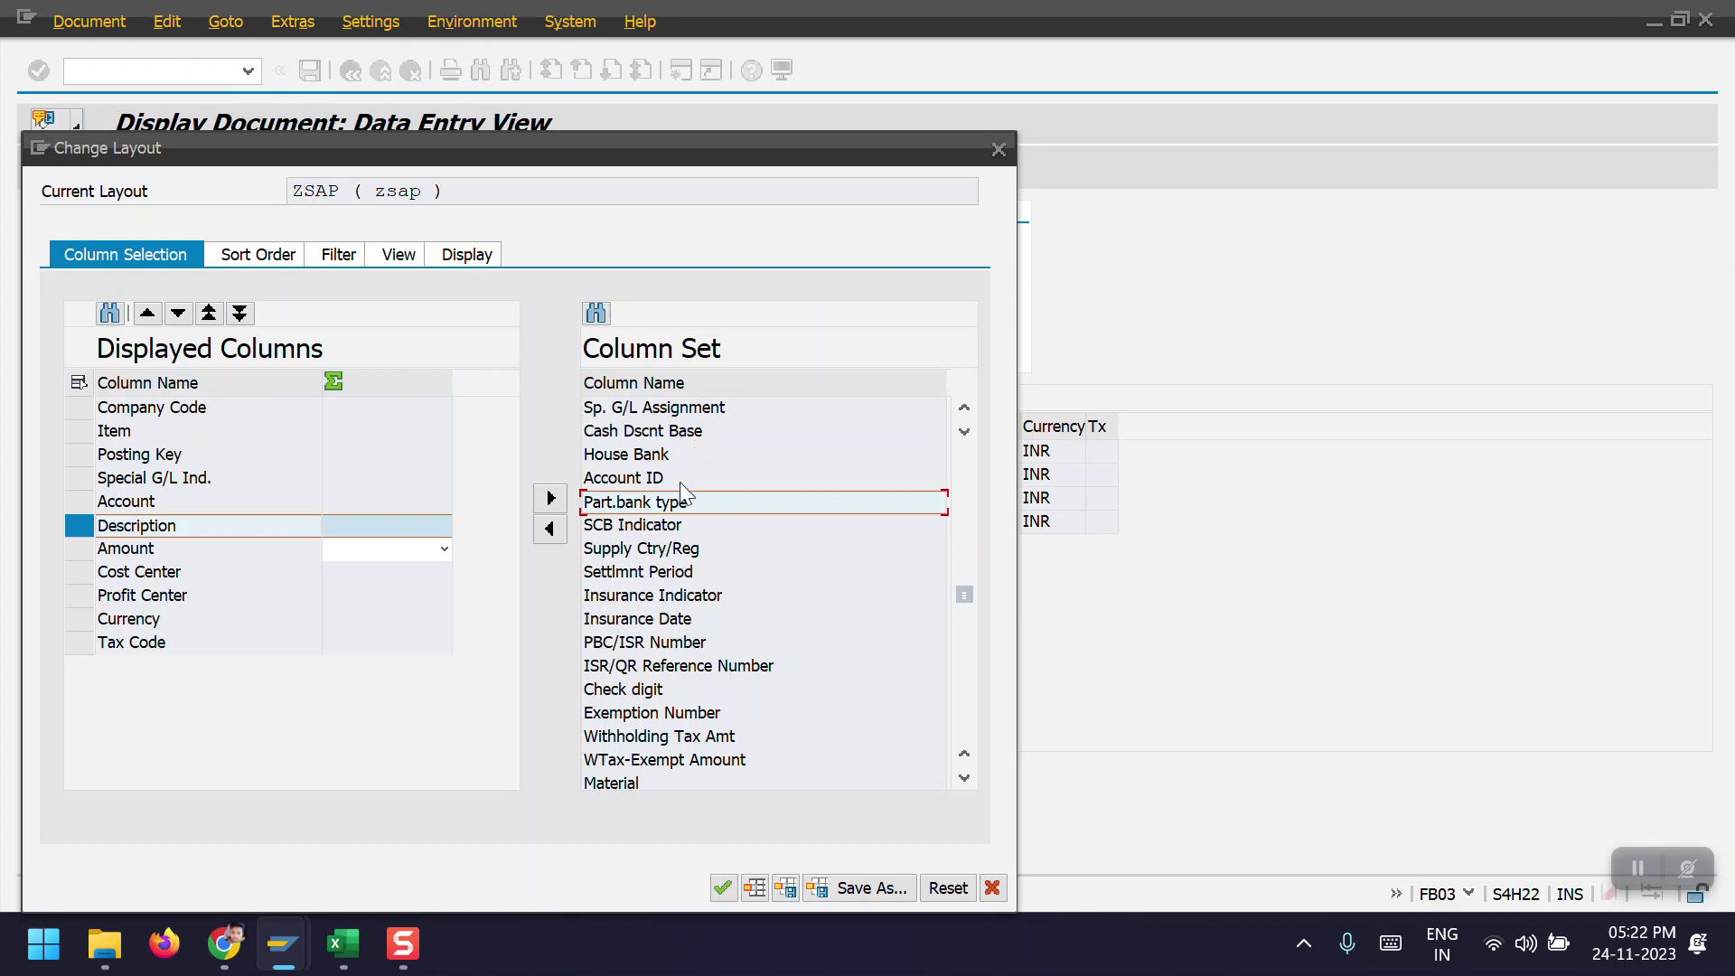
scroll(679, 481, down, 5)
click(651, 783)
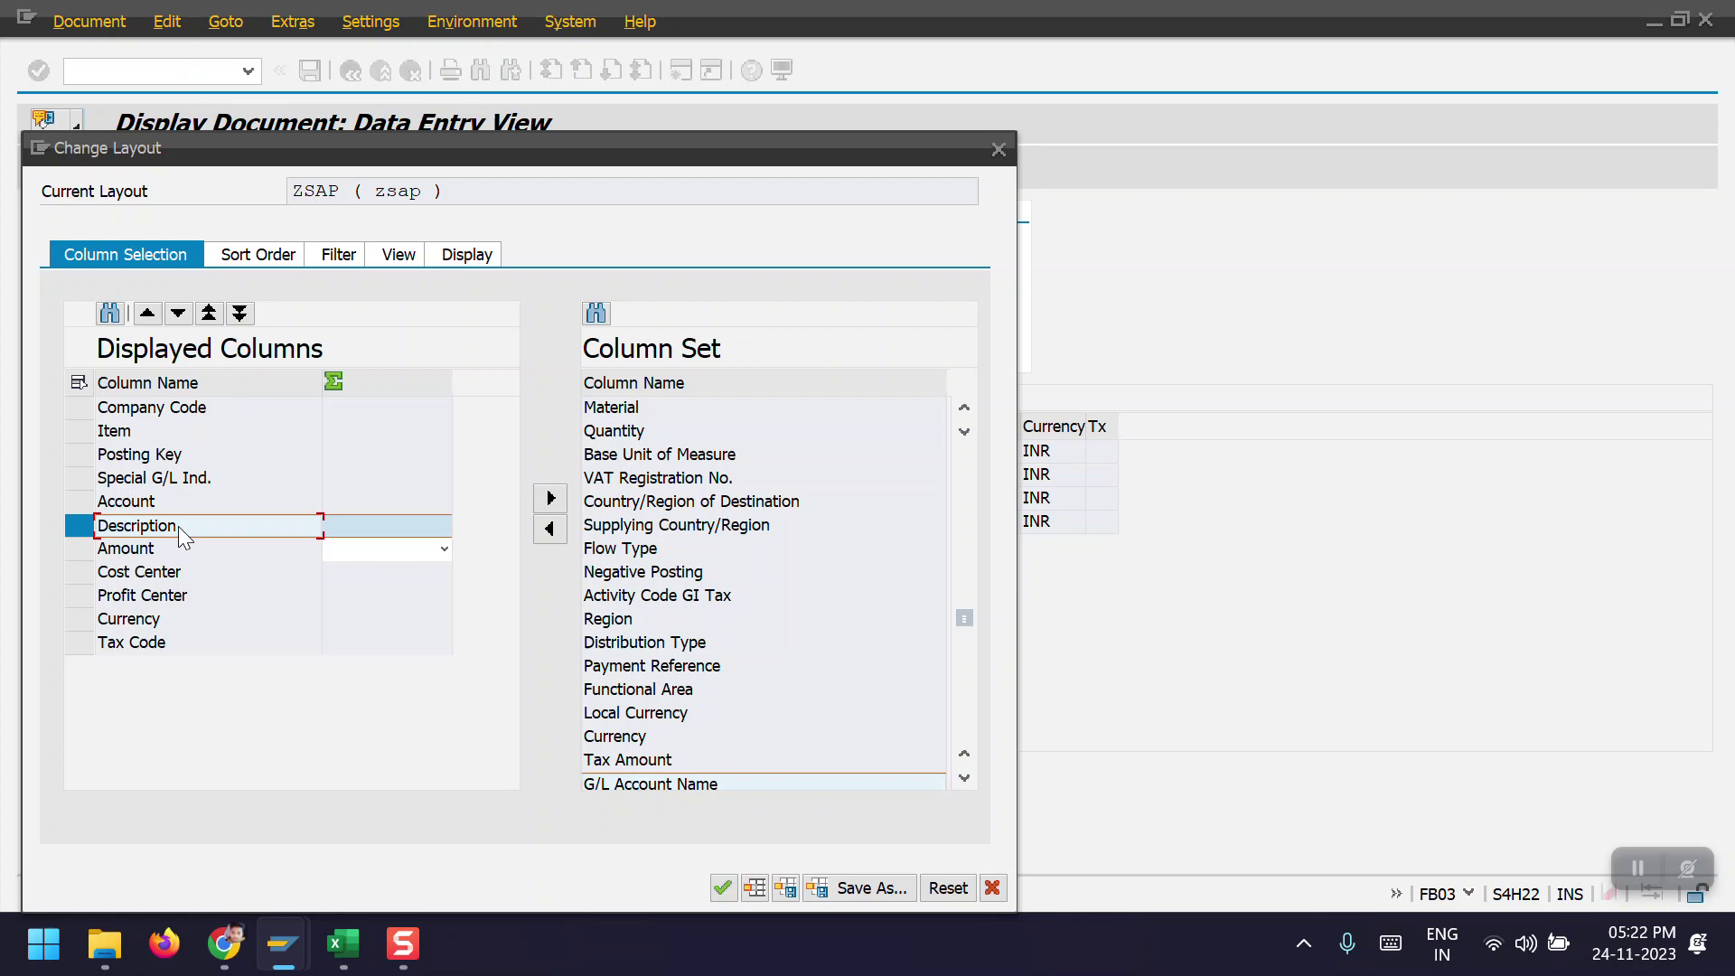
click(549, 528)
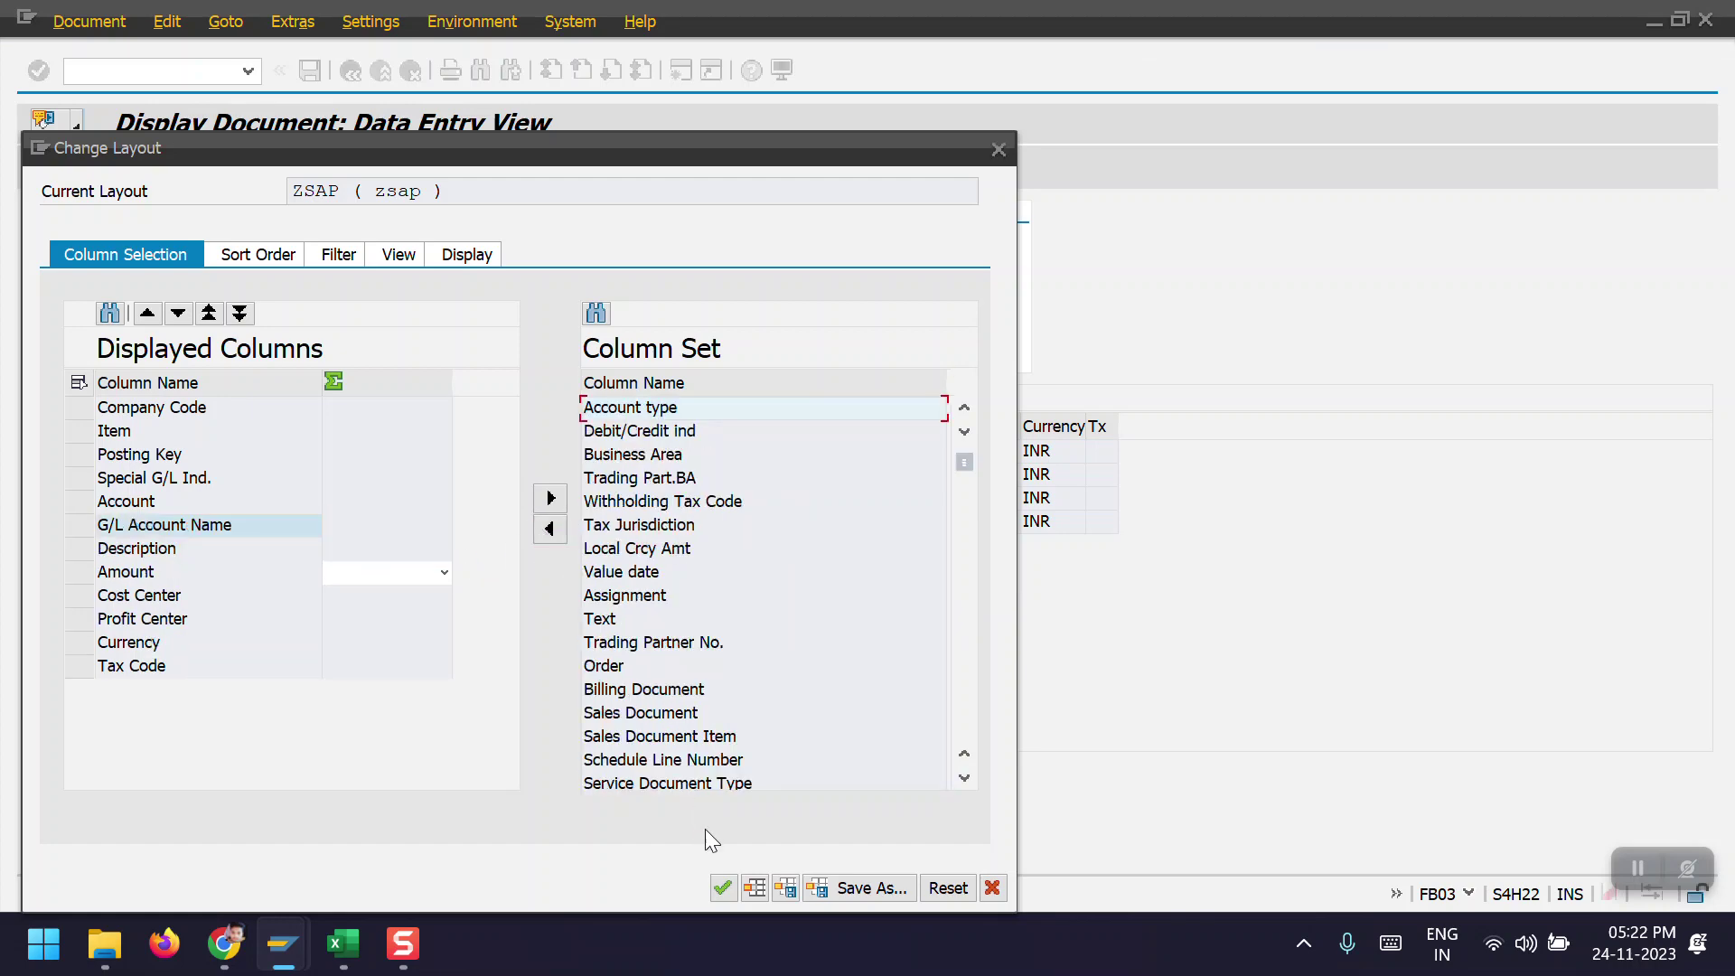
click(724, 889)
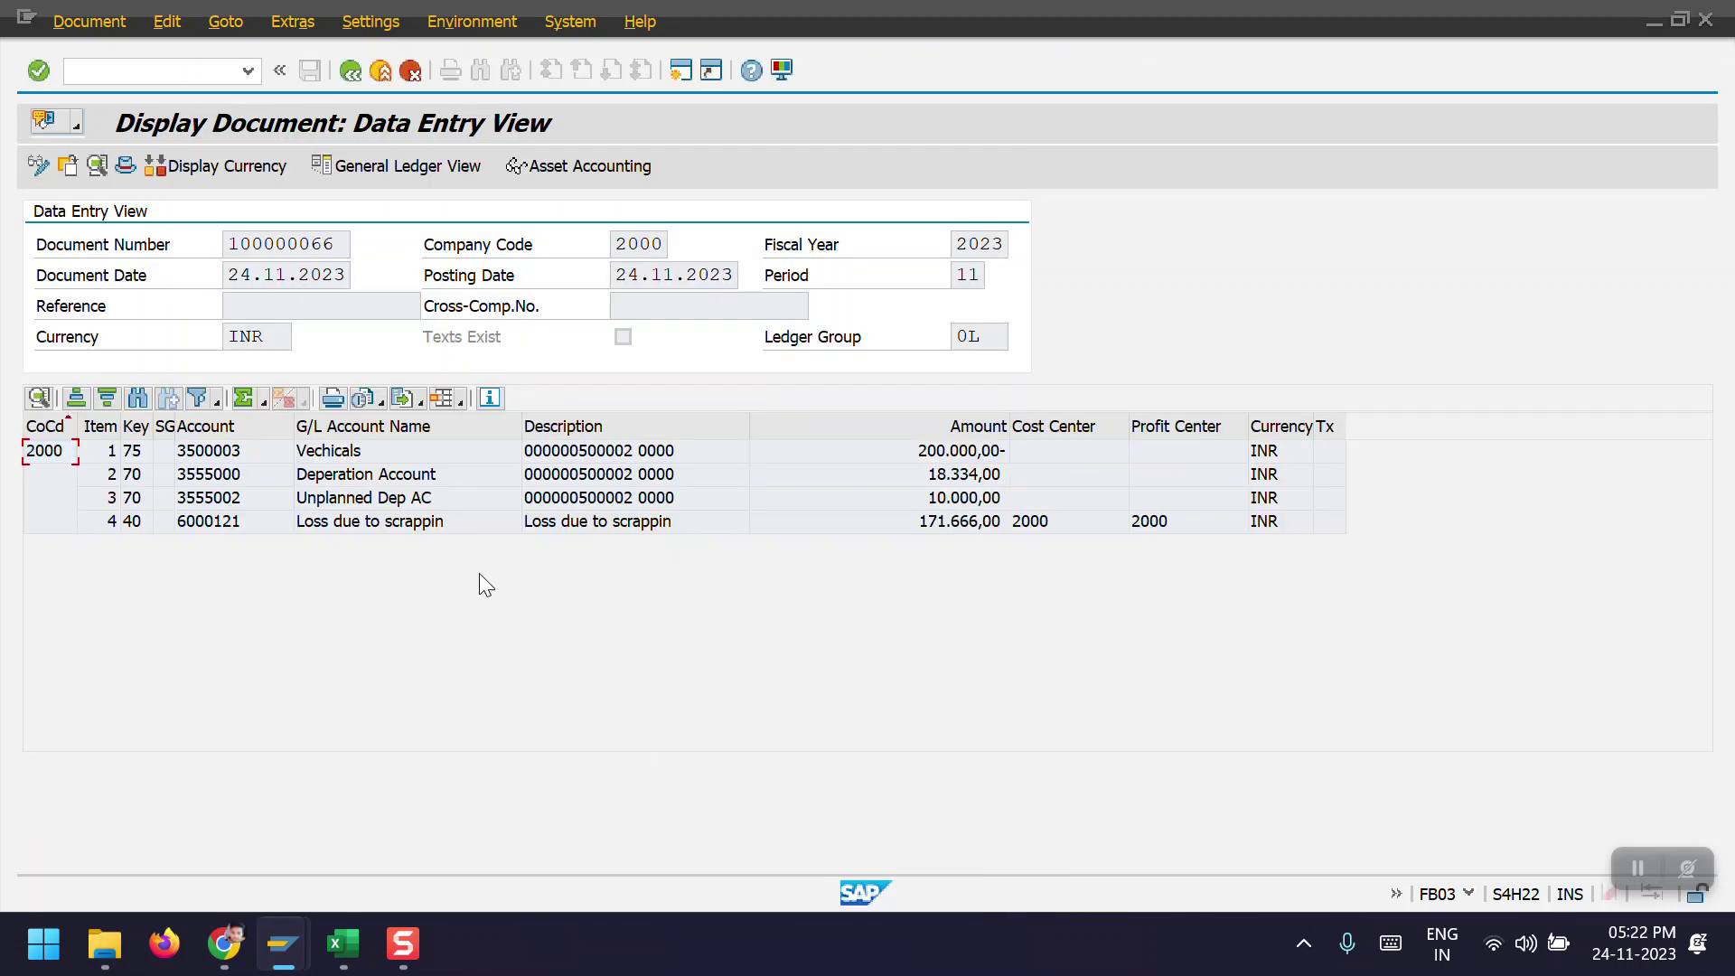
click(420, 426)
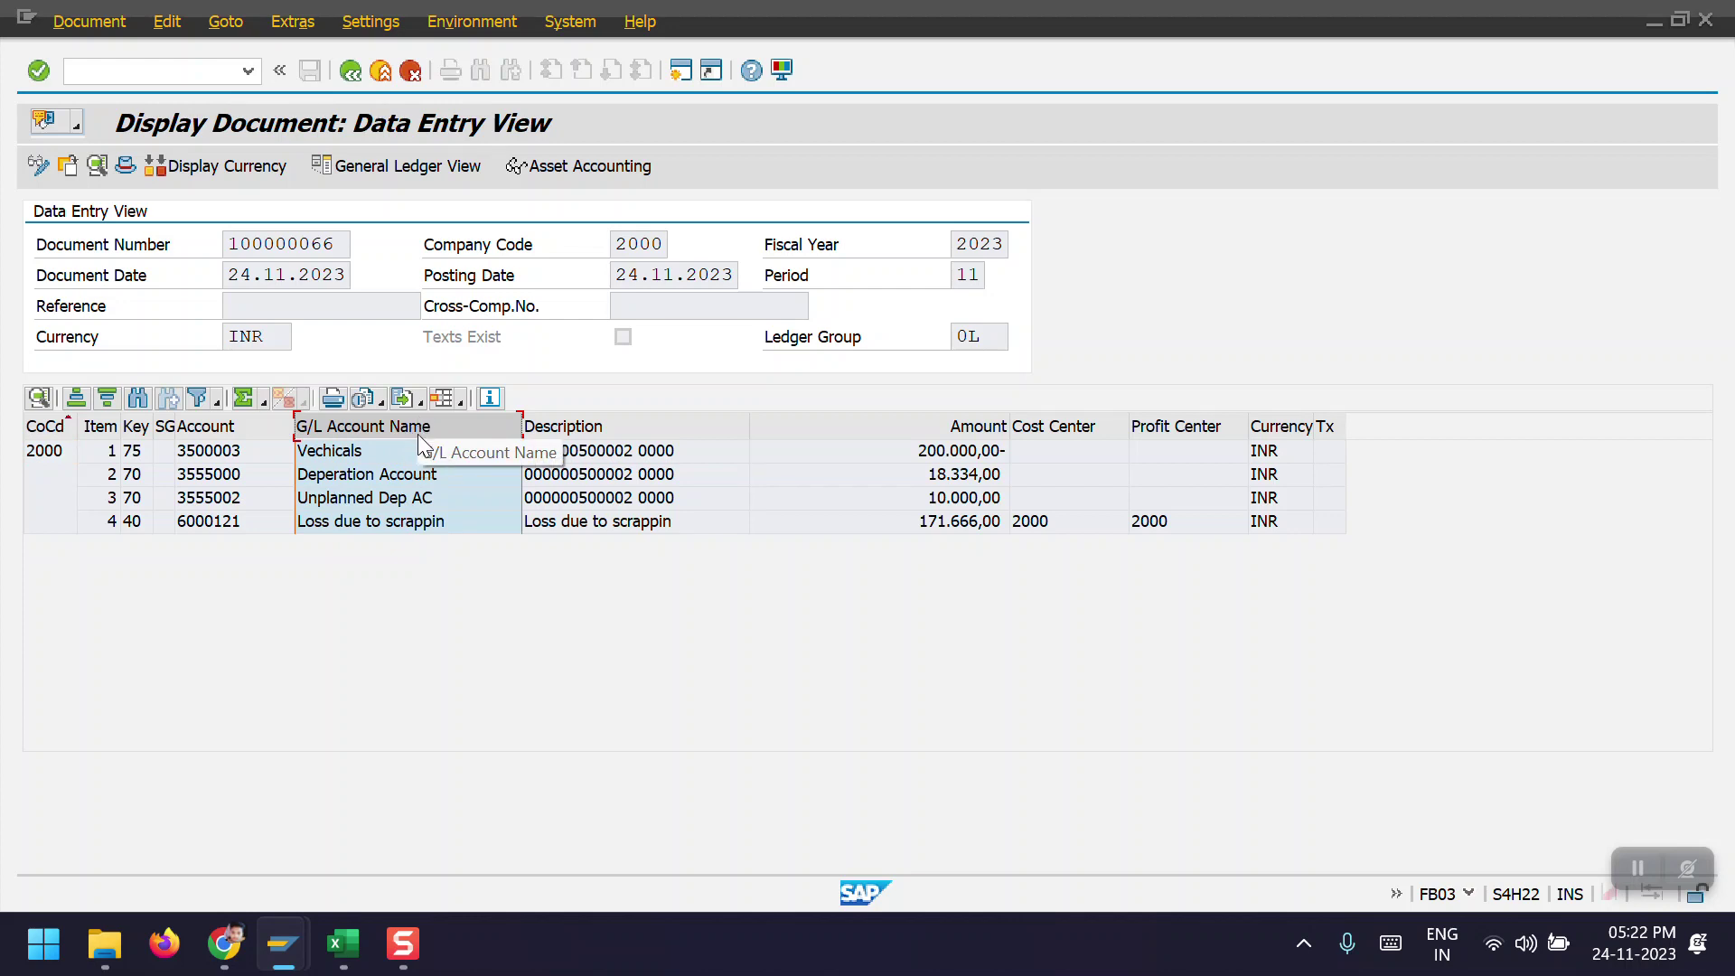
click(236, 454)
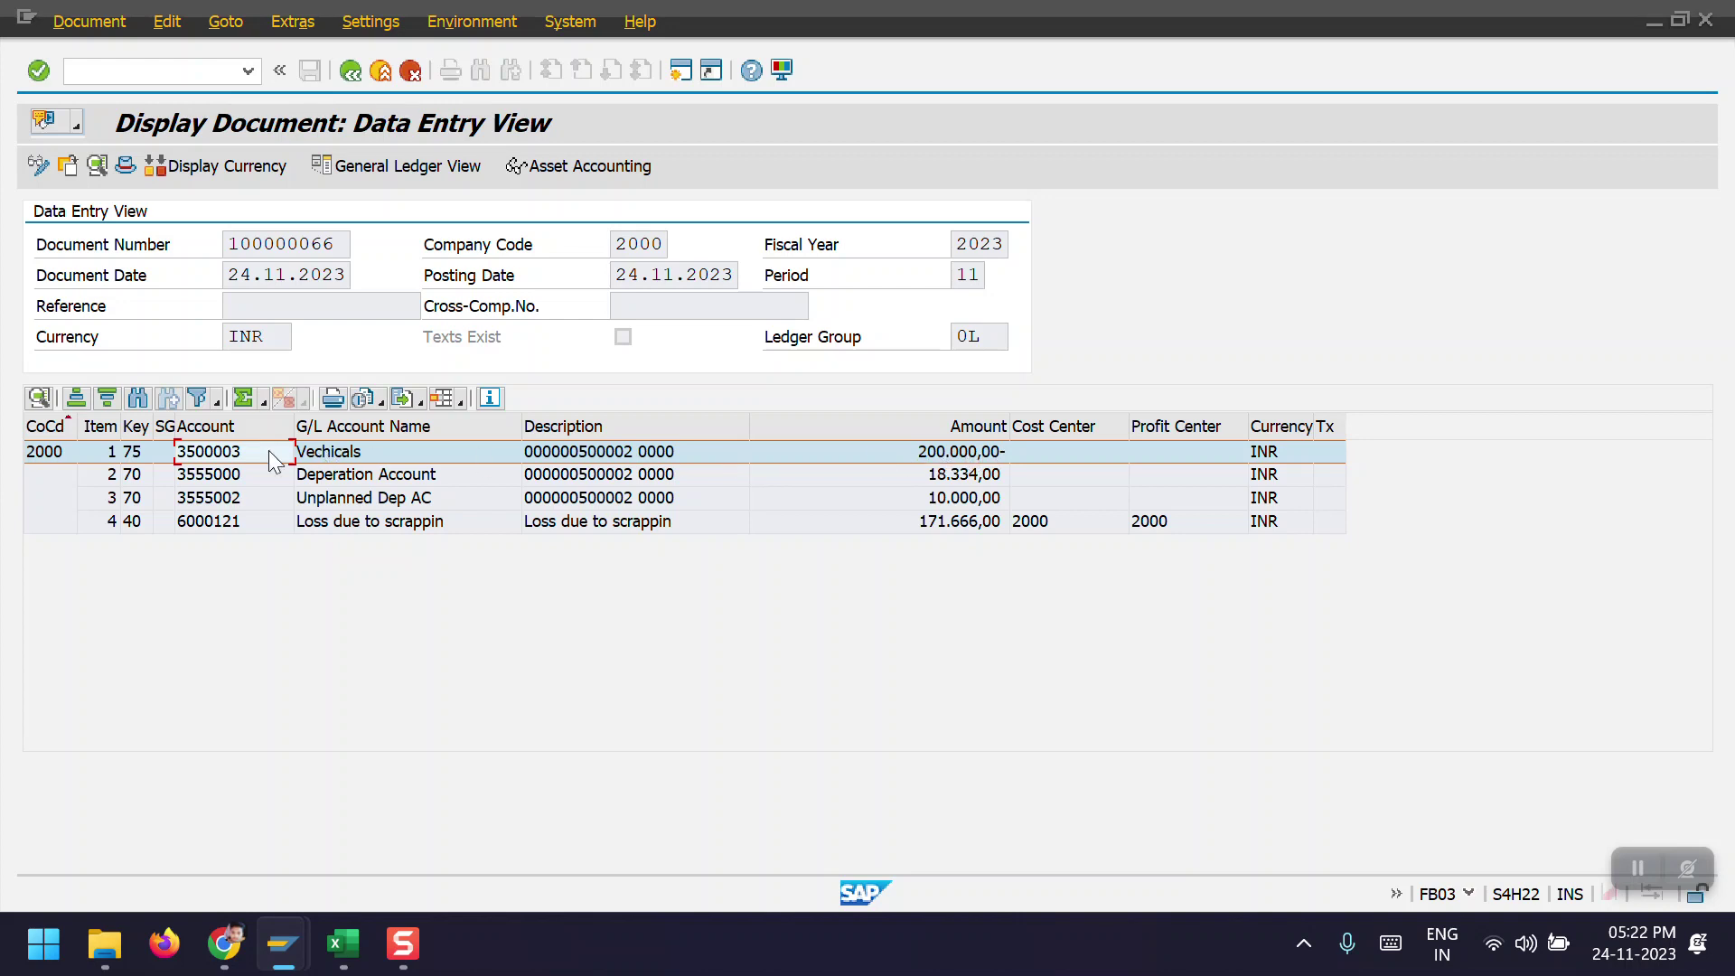
click(359, 471)
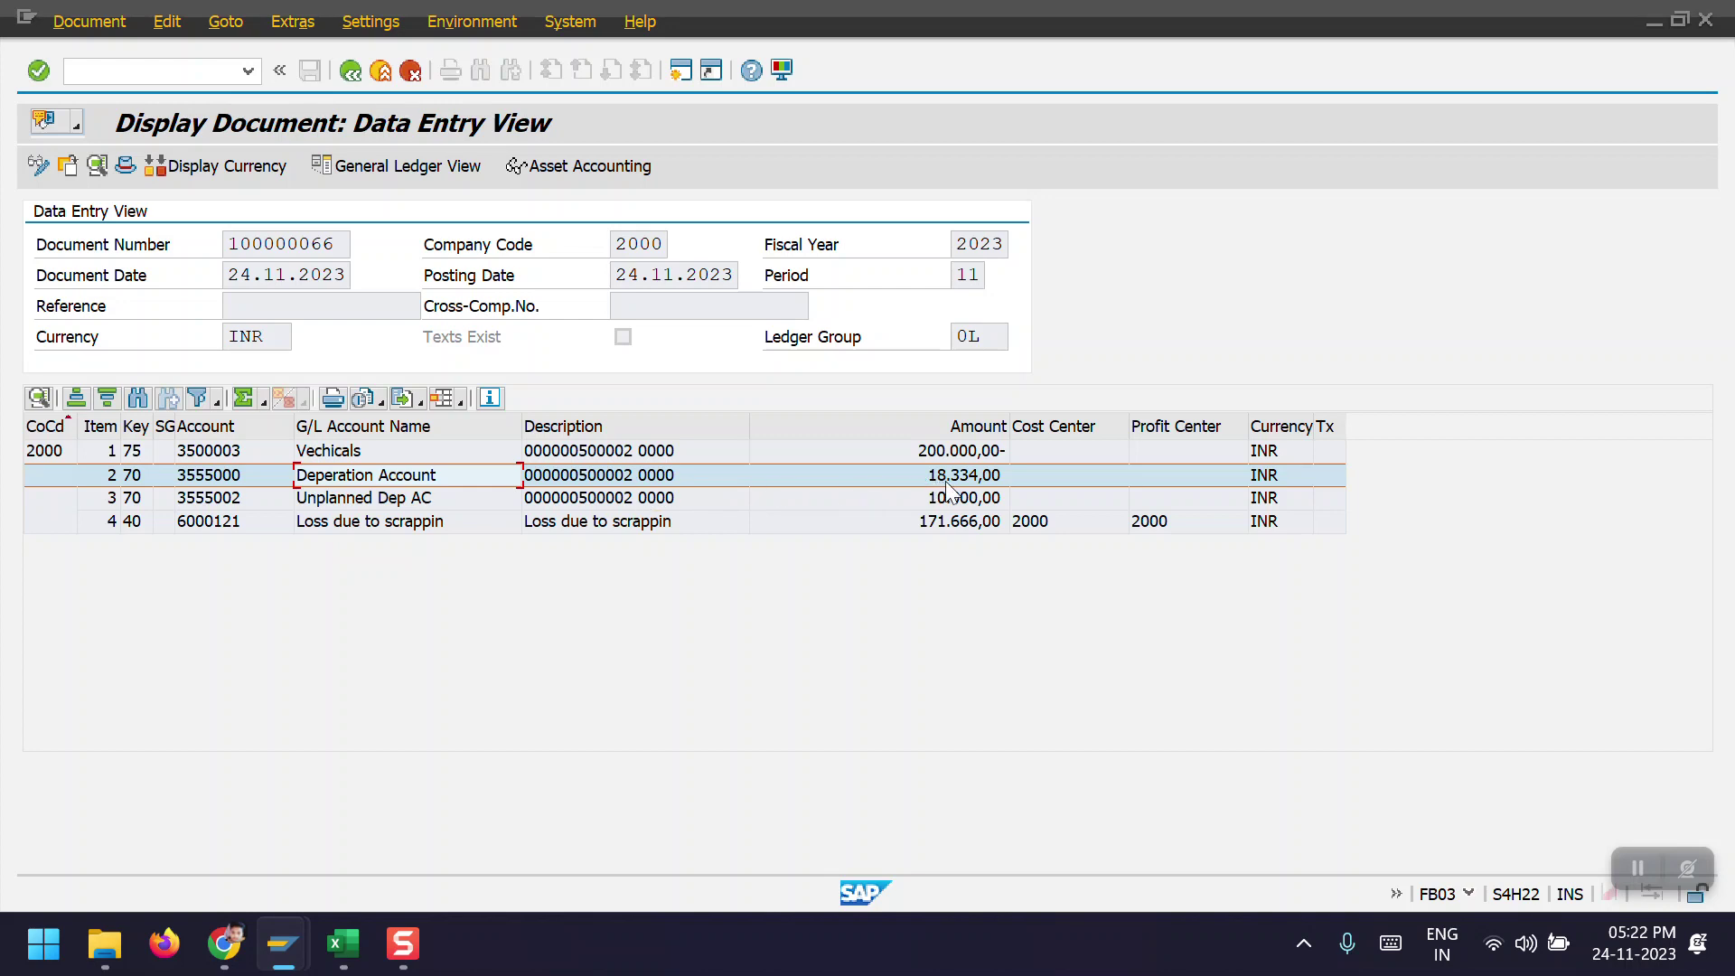
double_click(975, 485)
click(360, 502)
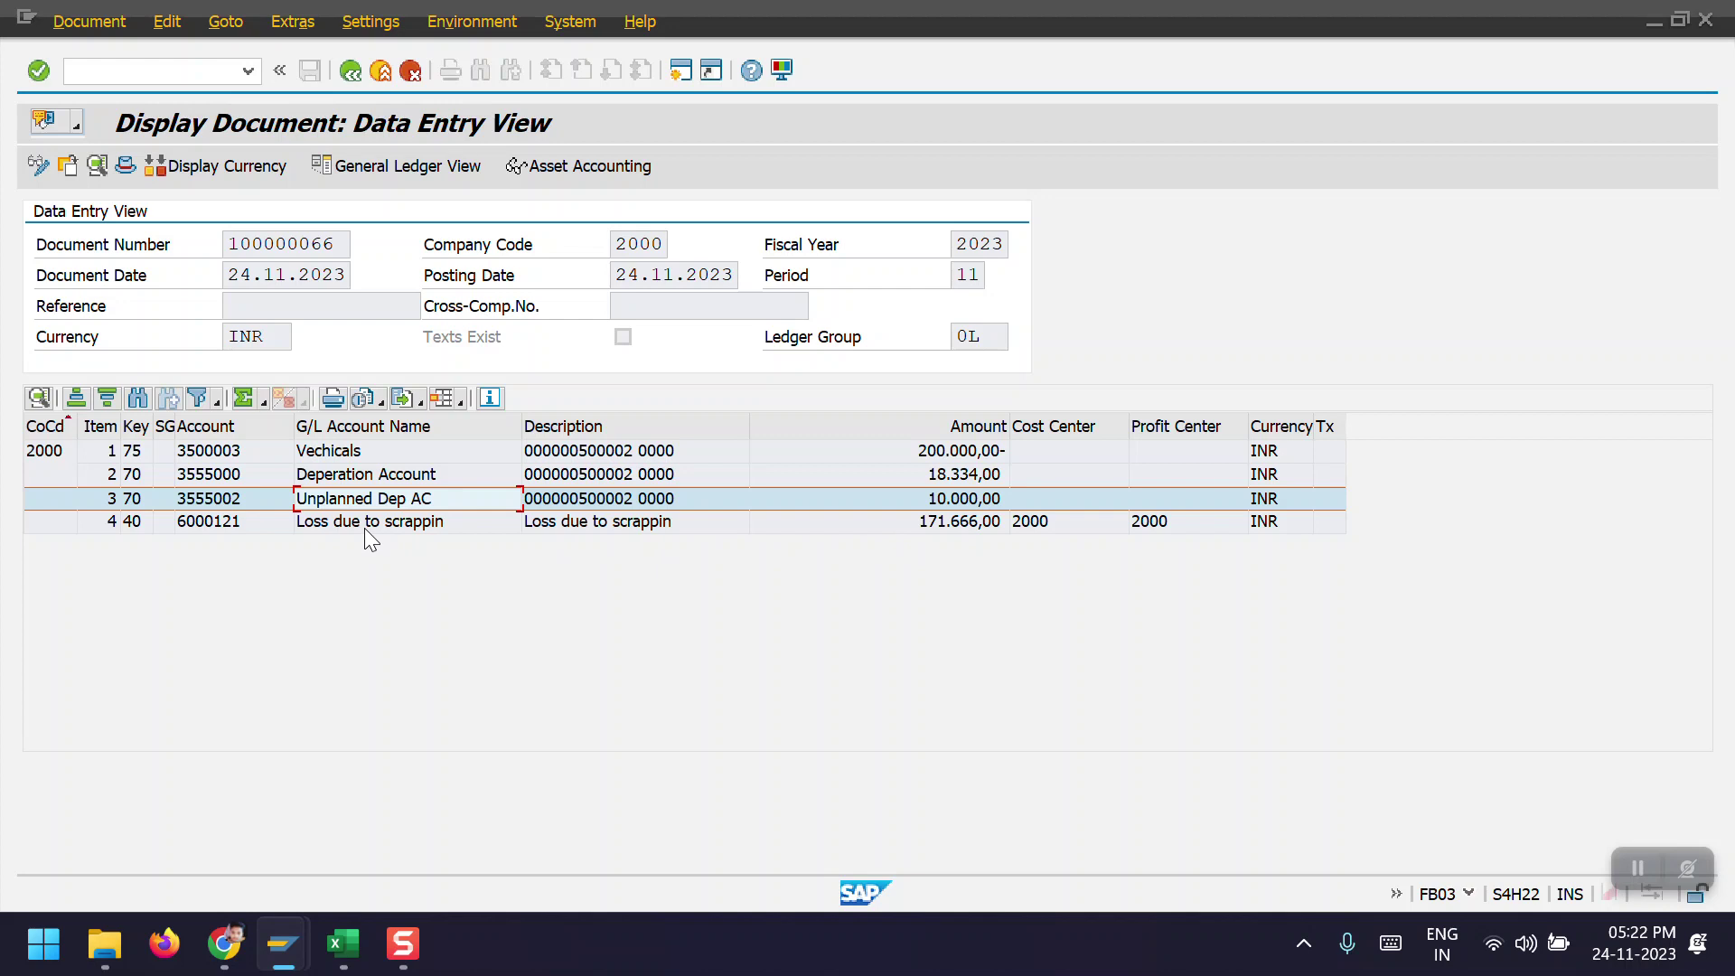
click(265, 523)
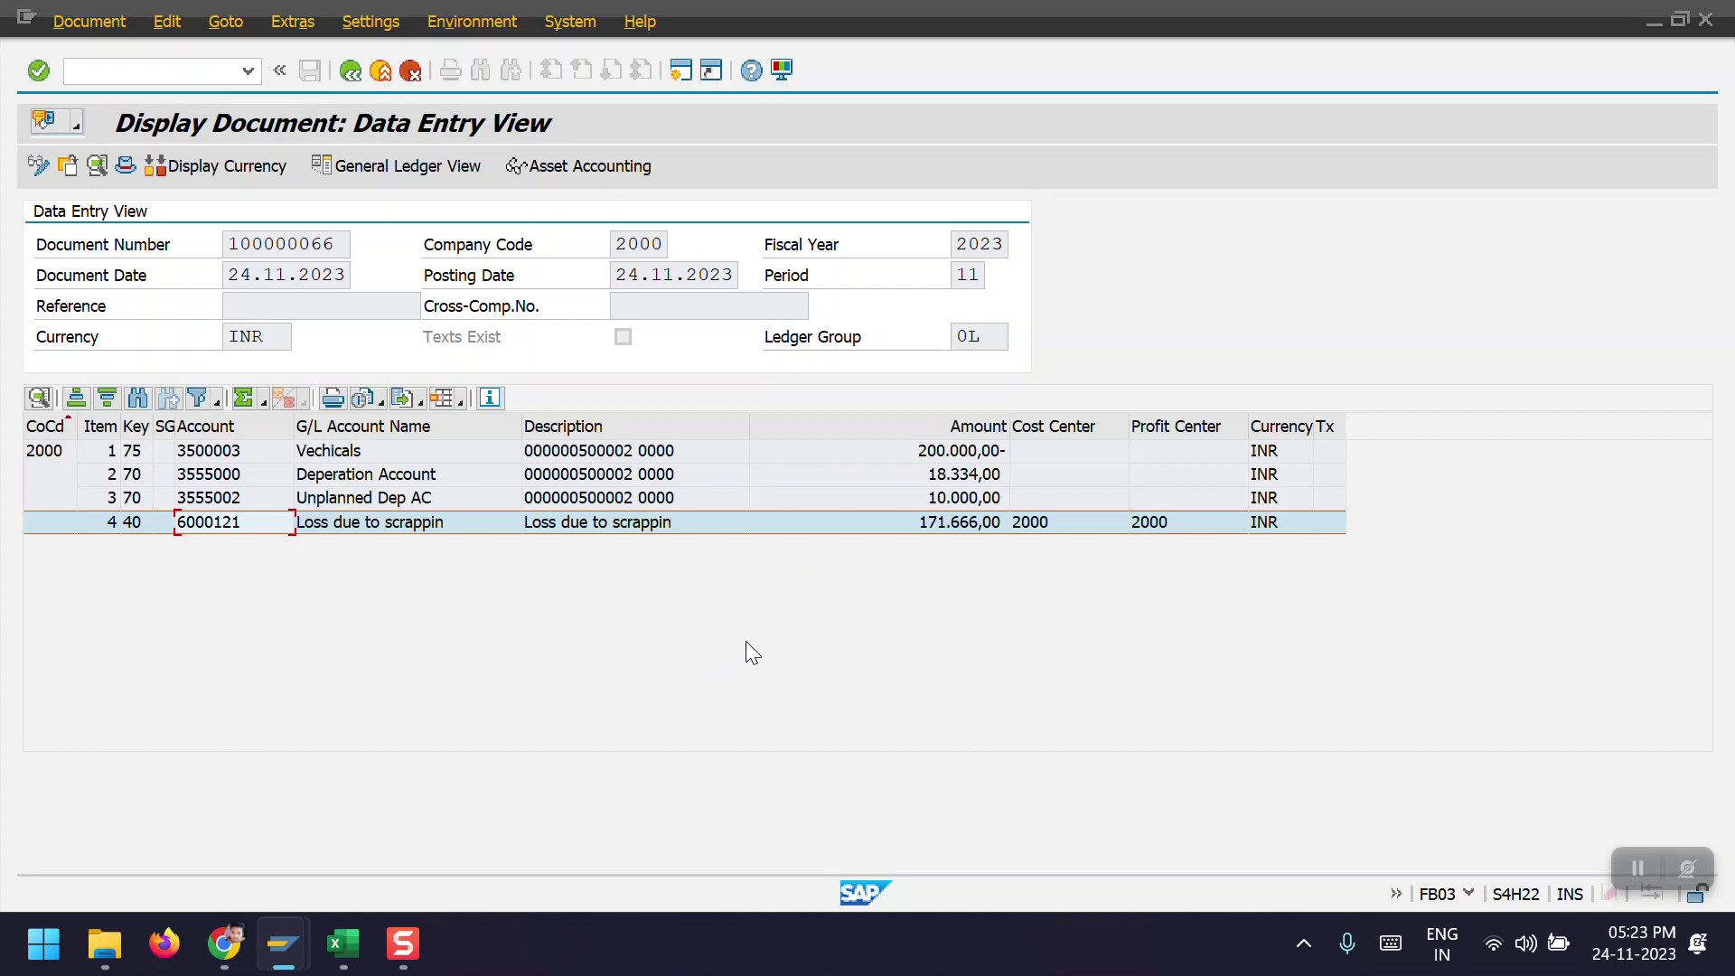
Relaunch AW01N from recent transactions and check asset 500002's empty acquisition and net book values.
key(alt+Tab)
key(alt+Tab)
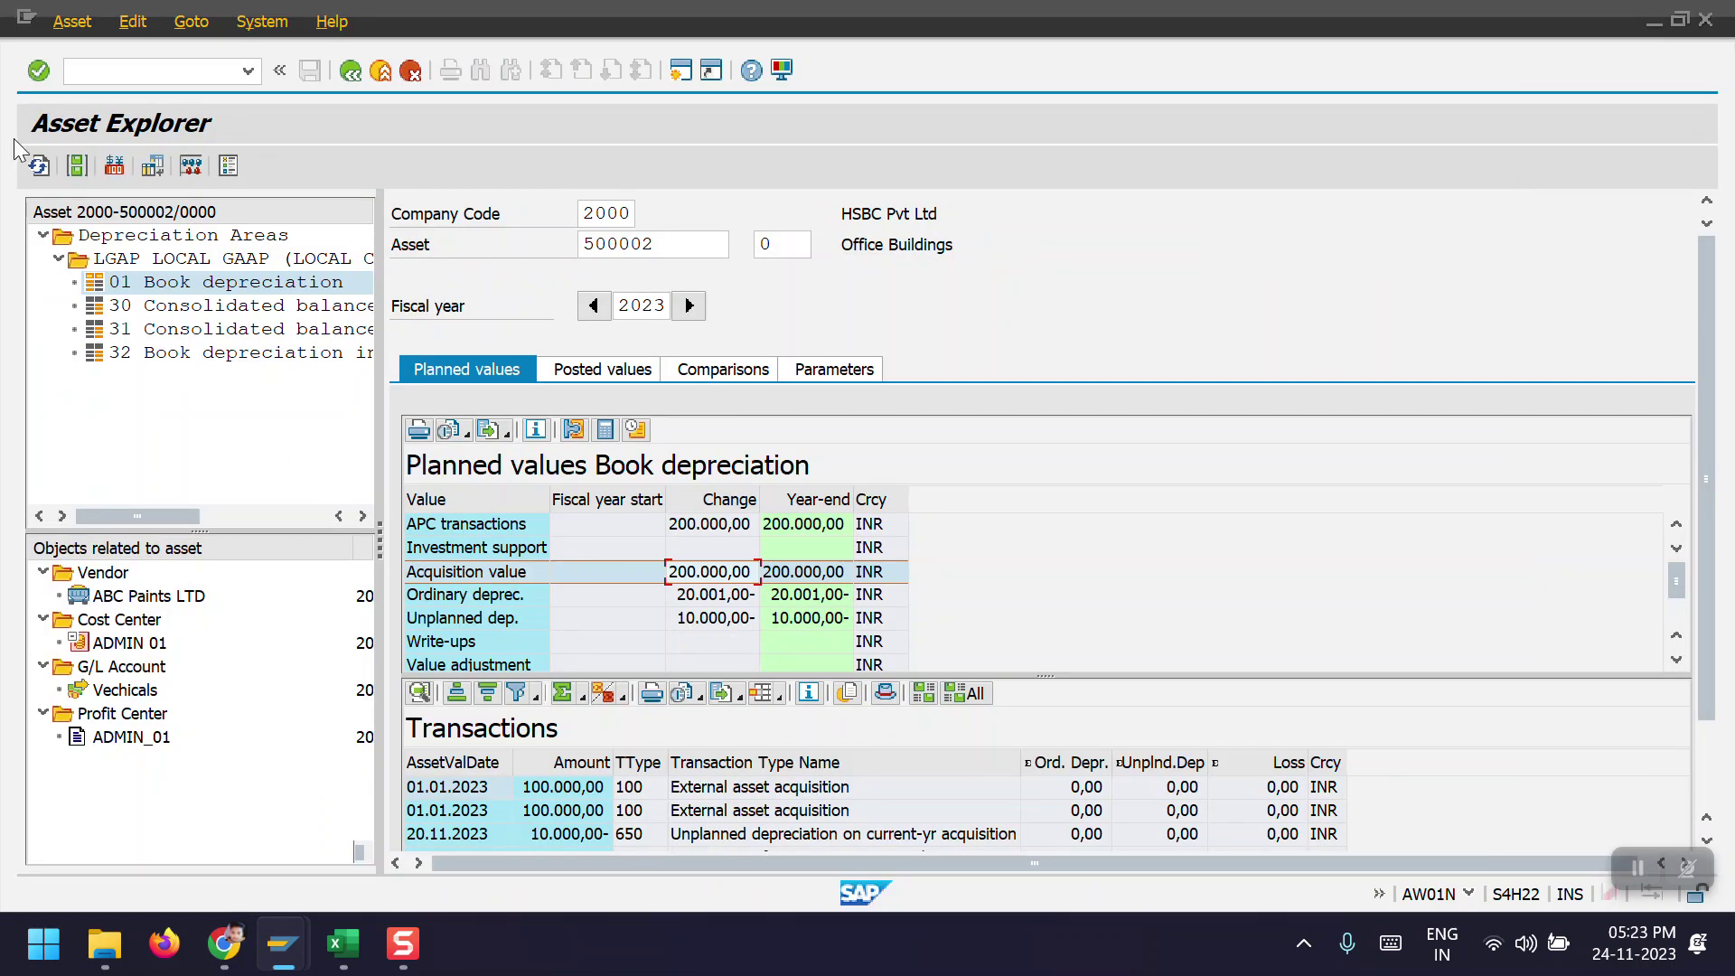
click(350, 74)
click(248, 70)
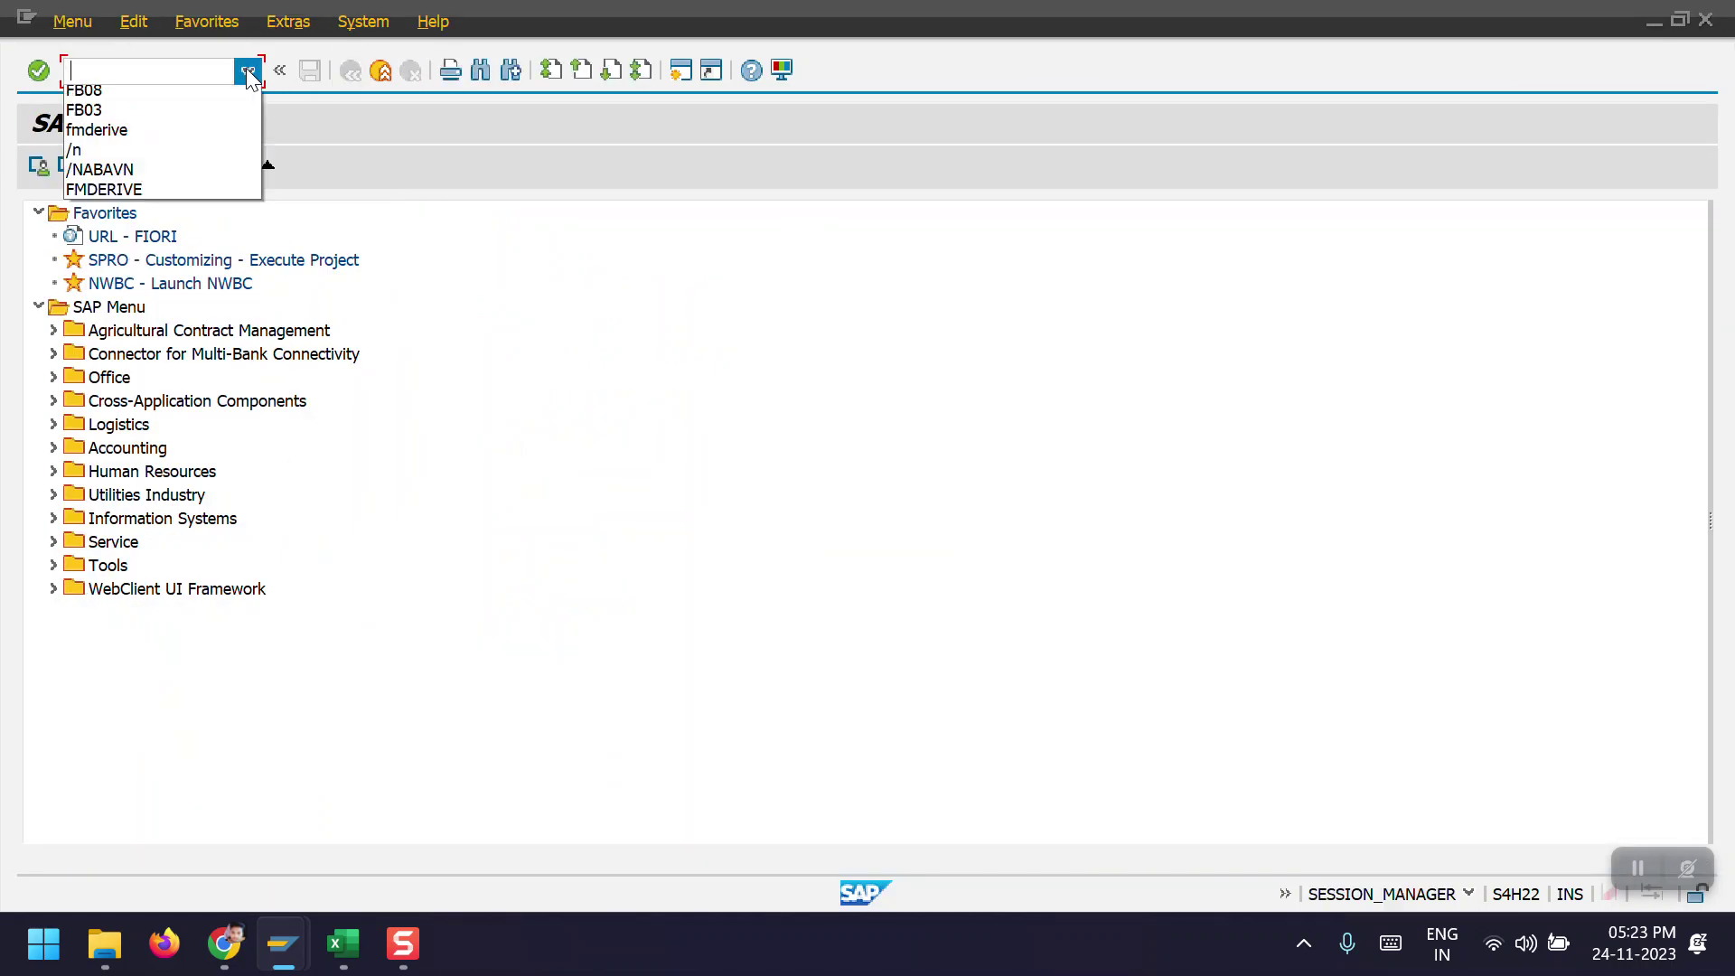
click(200, 118)
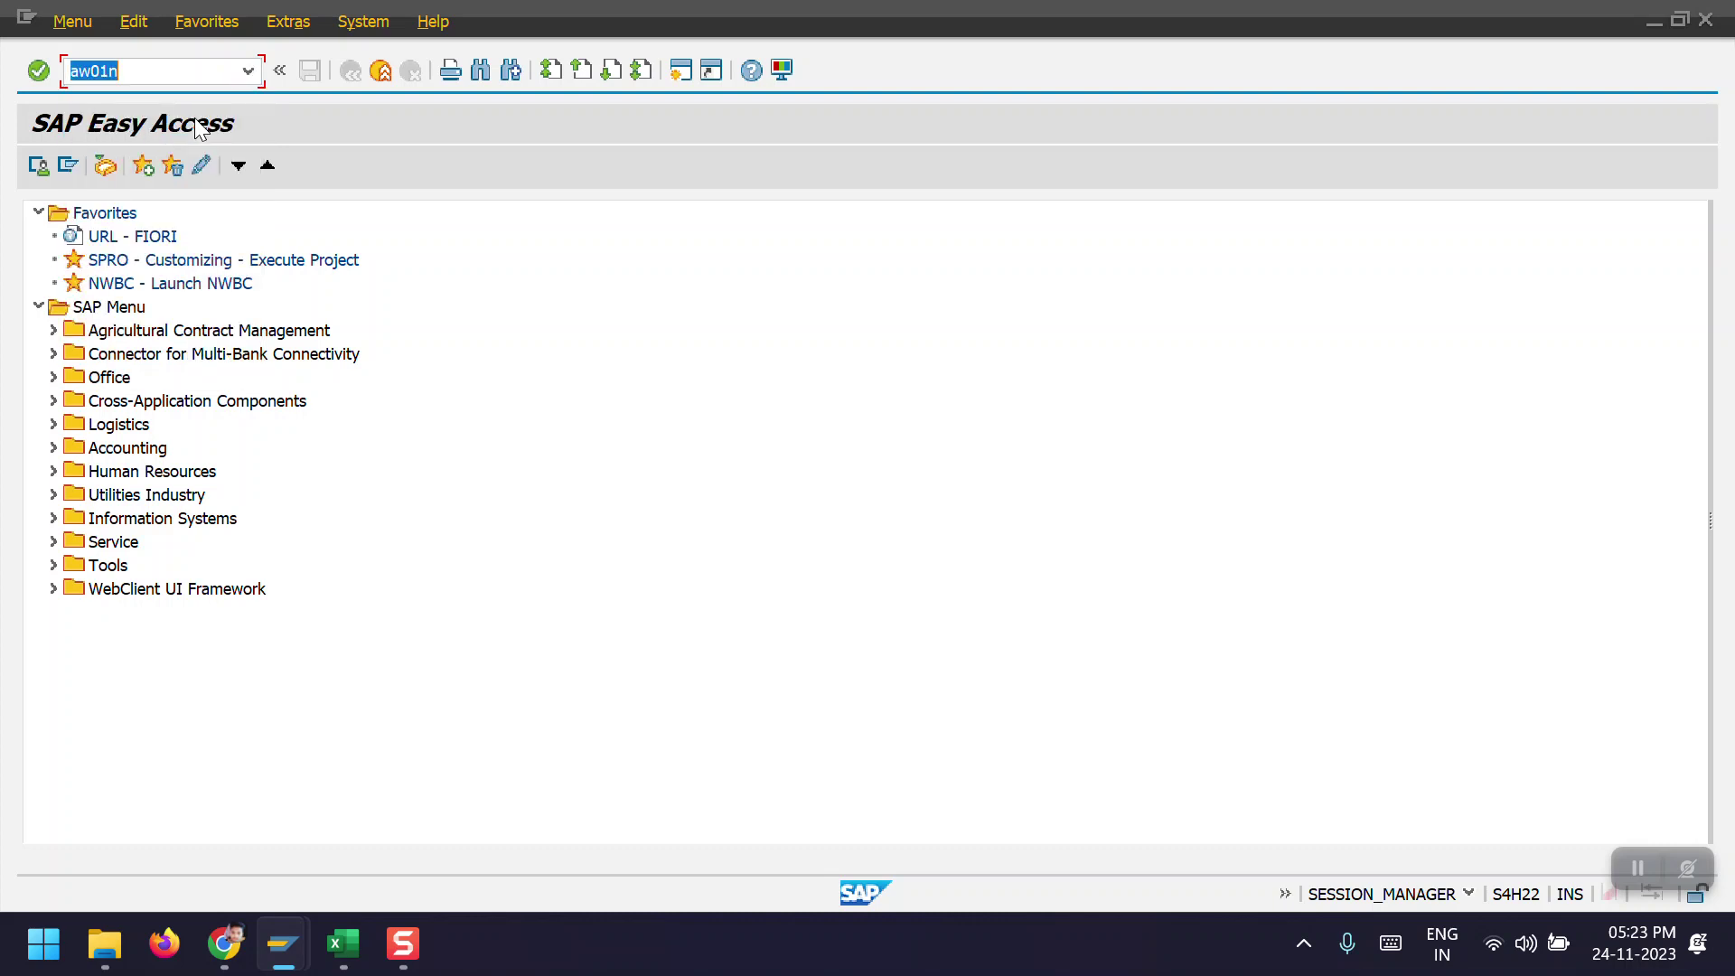
key(Return)
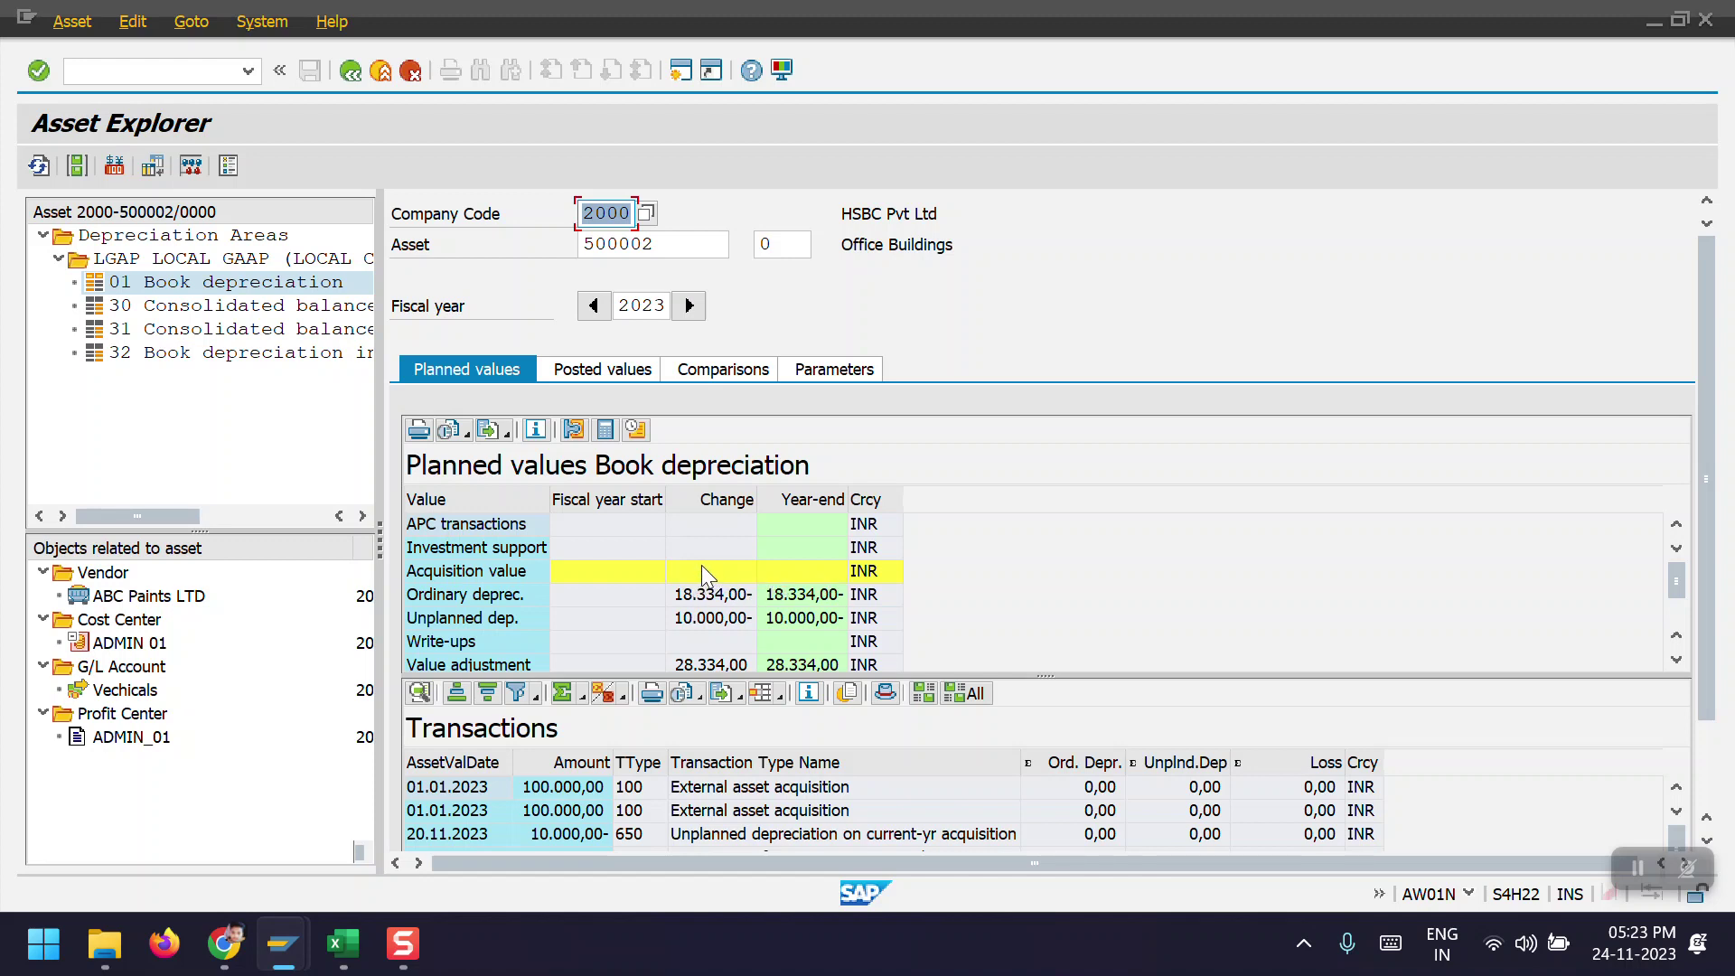
scroll(701, 565, down, 1)
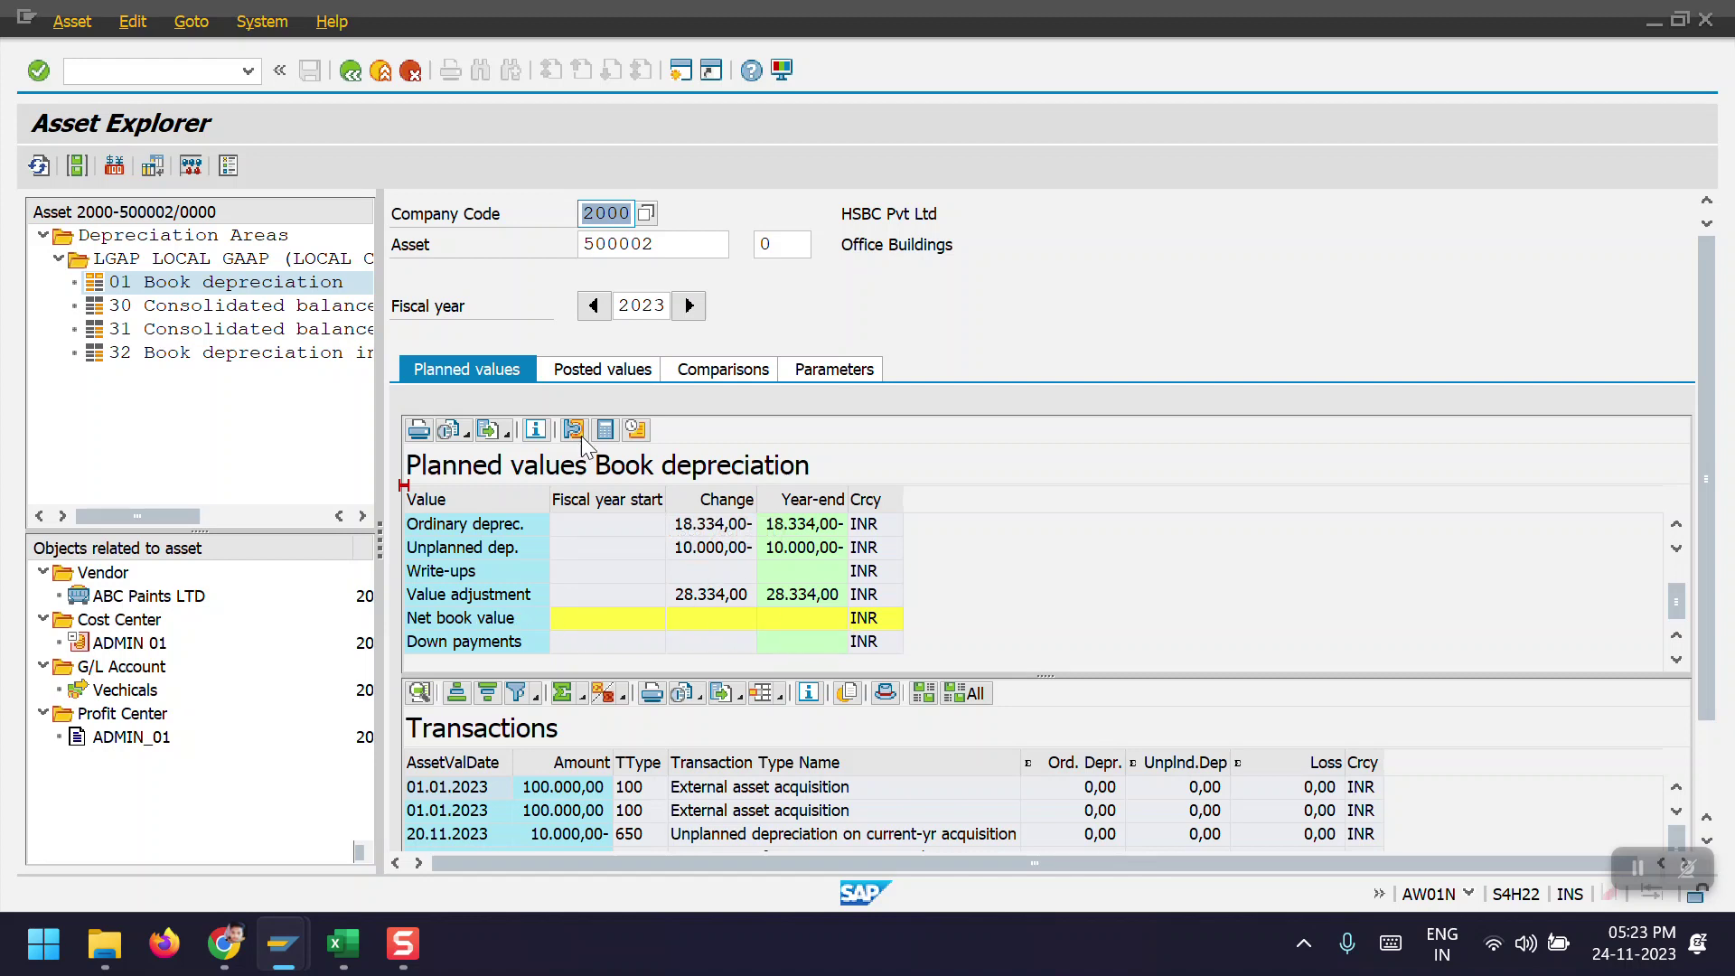
Review asset 500002's posted depreciation values in the Posted values view.
click(596, 368)
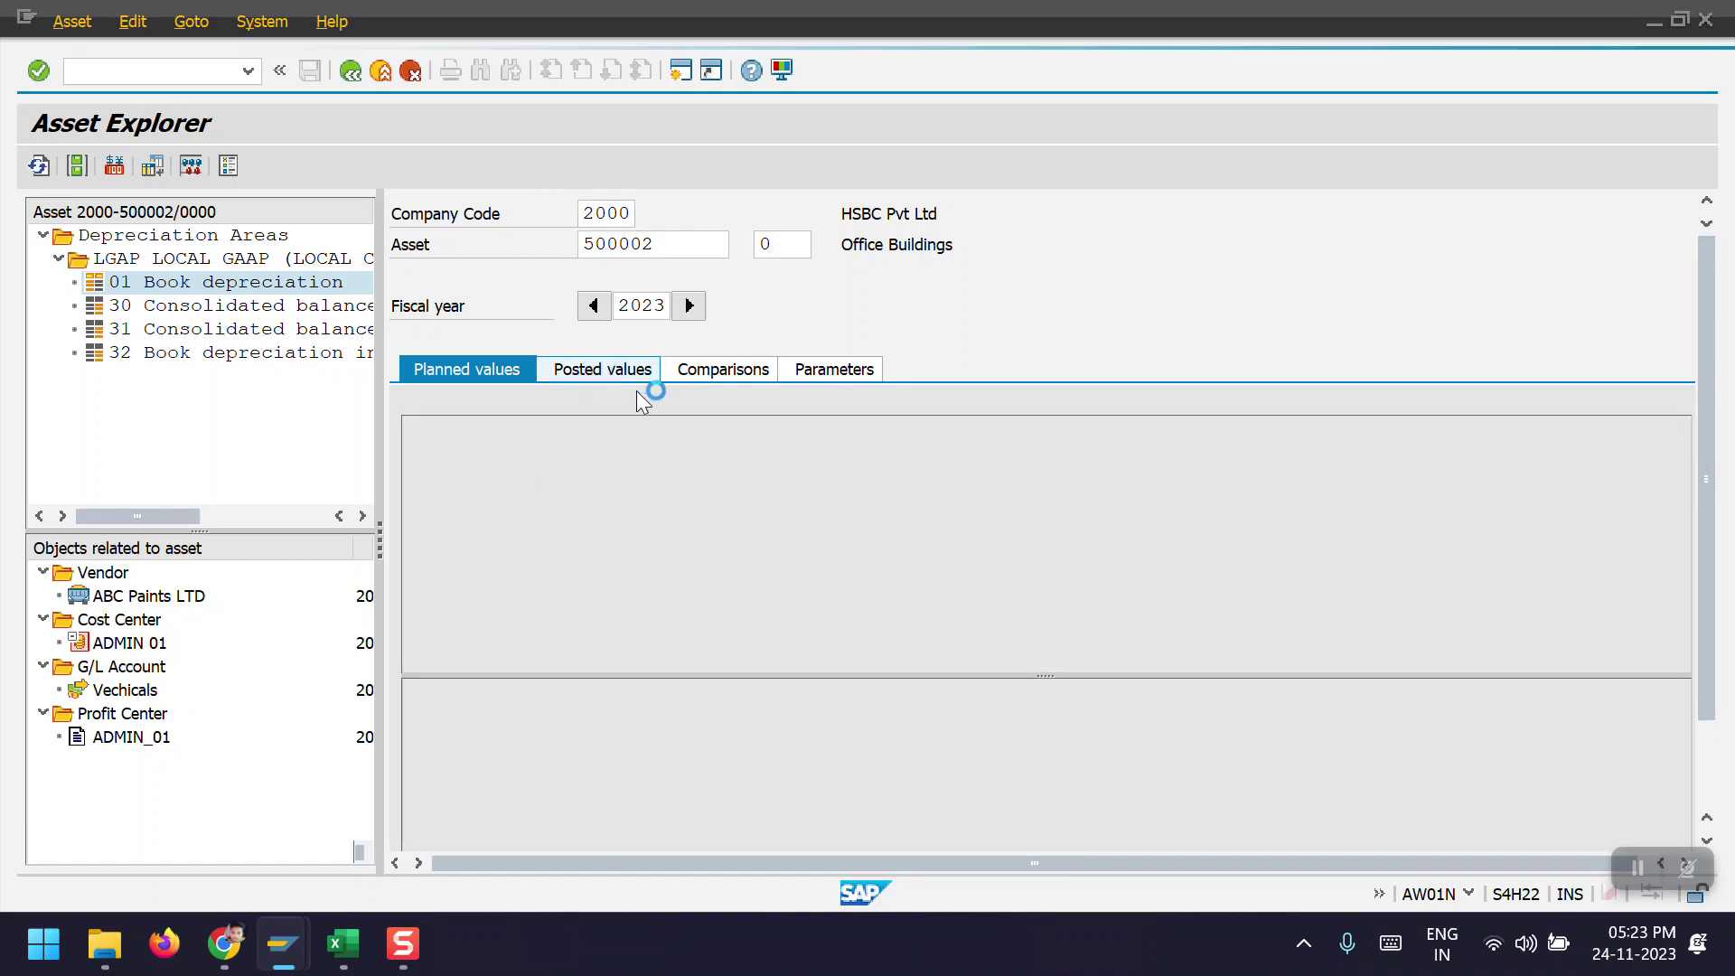
scroll(1711, 521, down, 5)
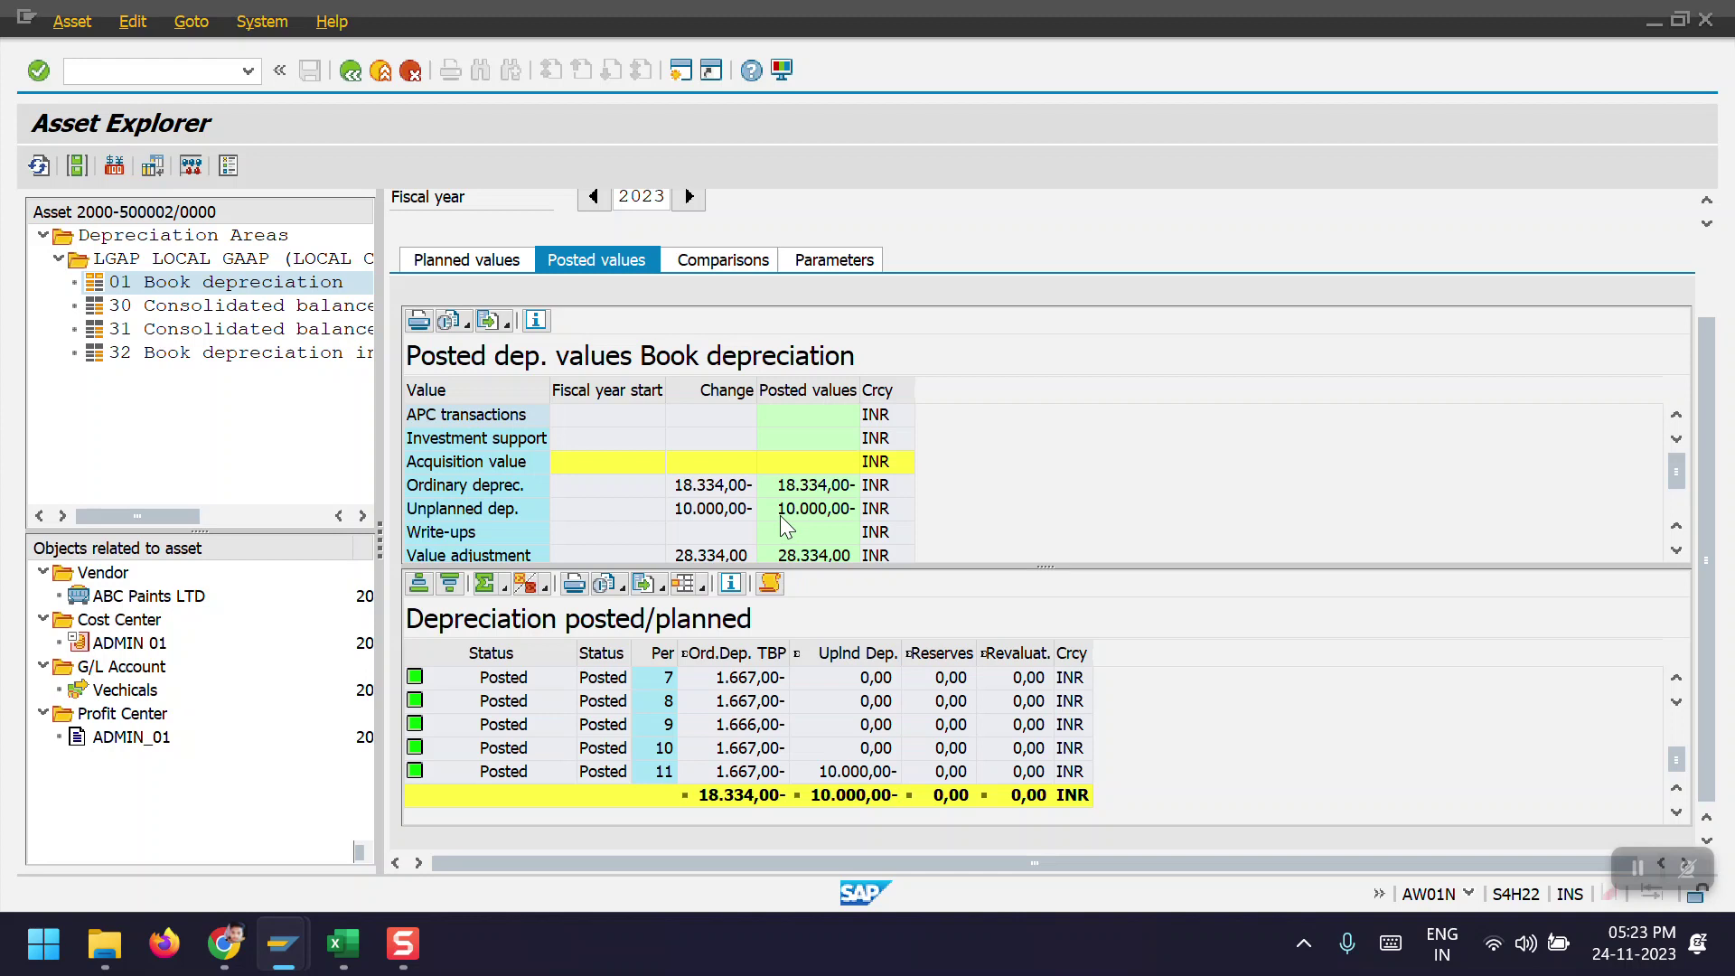
drag(1676, 471, 1677, 547)
Return to planned values and select the last of the three 24.11.2023 retirement transactions.
click(475, 257)
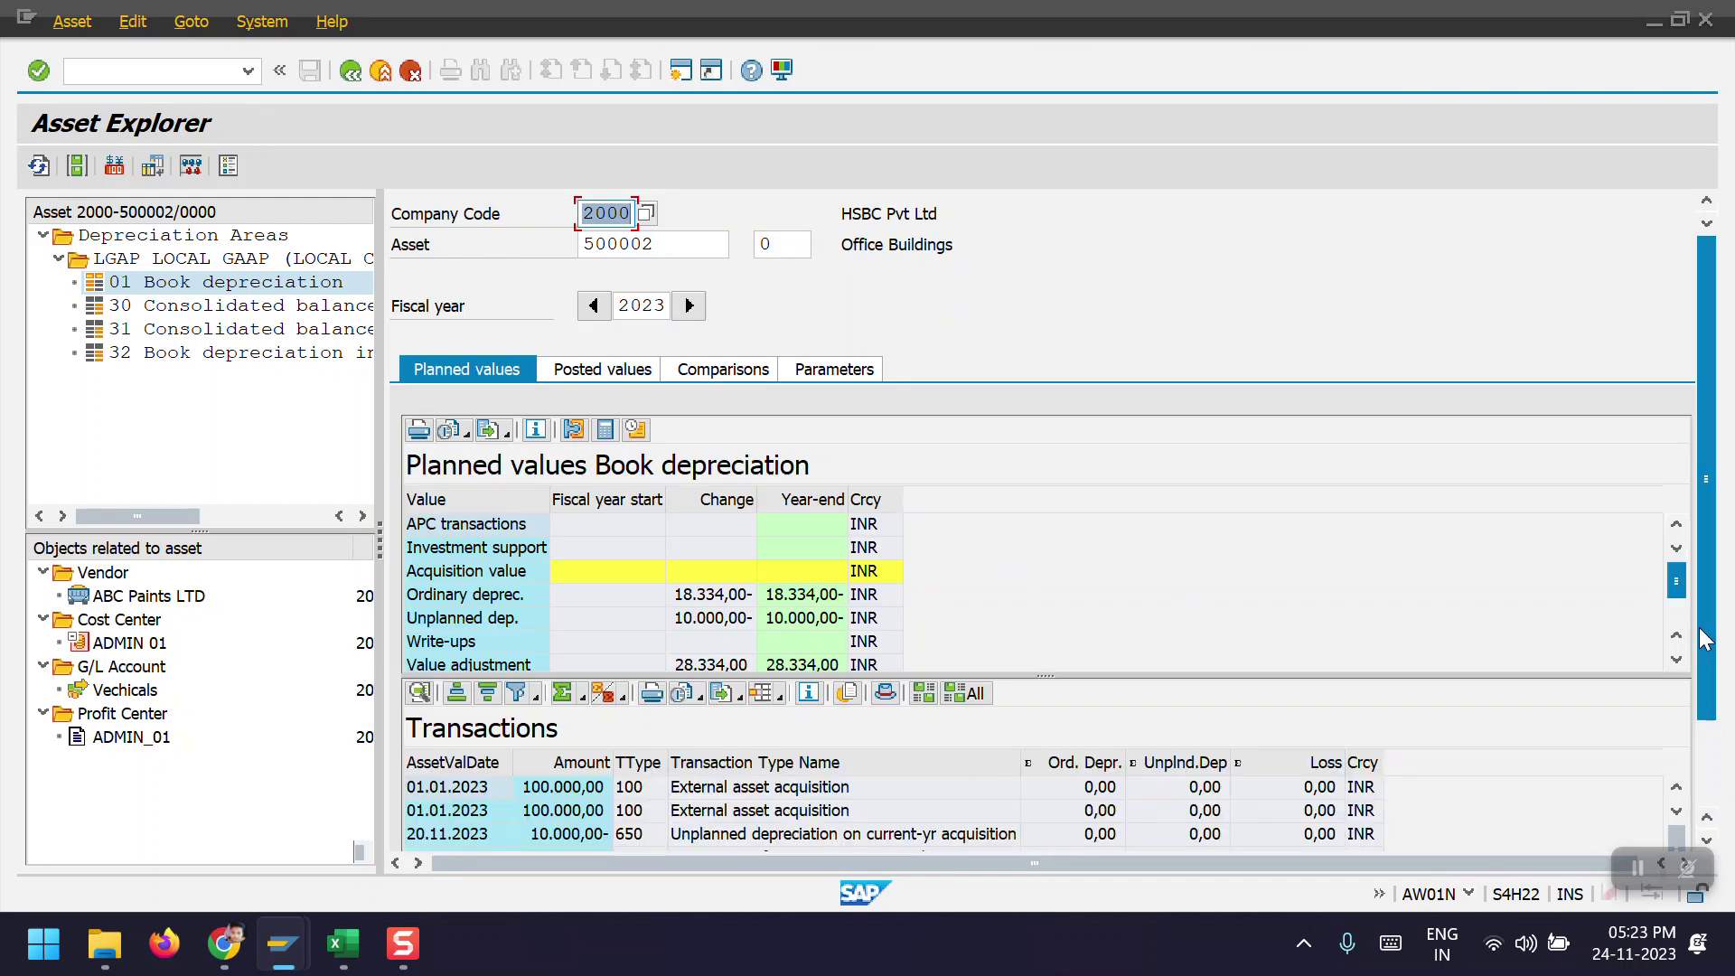
scroll(1705, 614, down, 3)
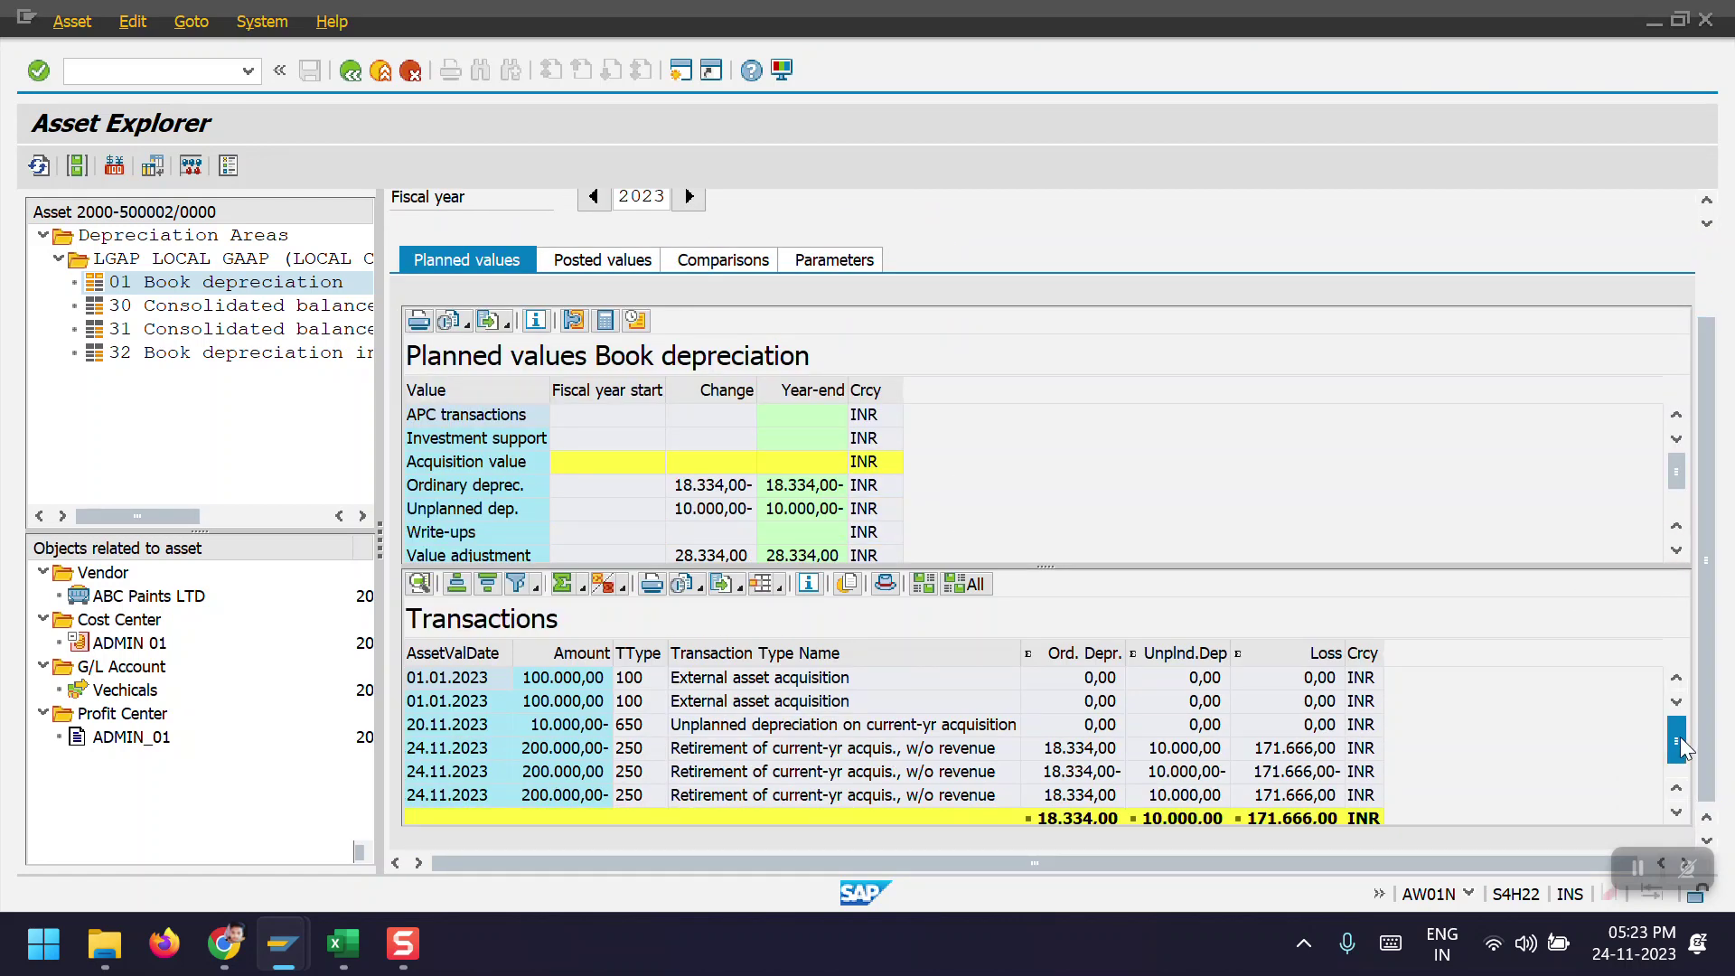
drag(1681, 749, 1680, 793)
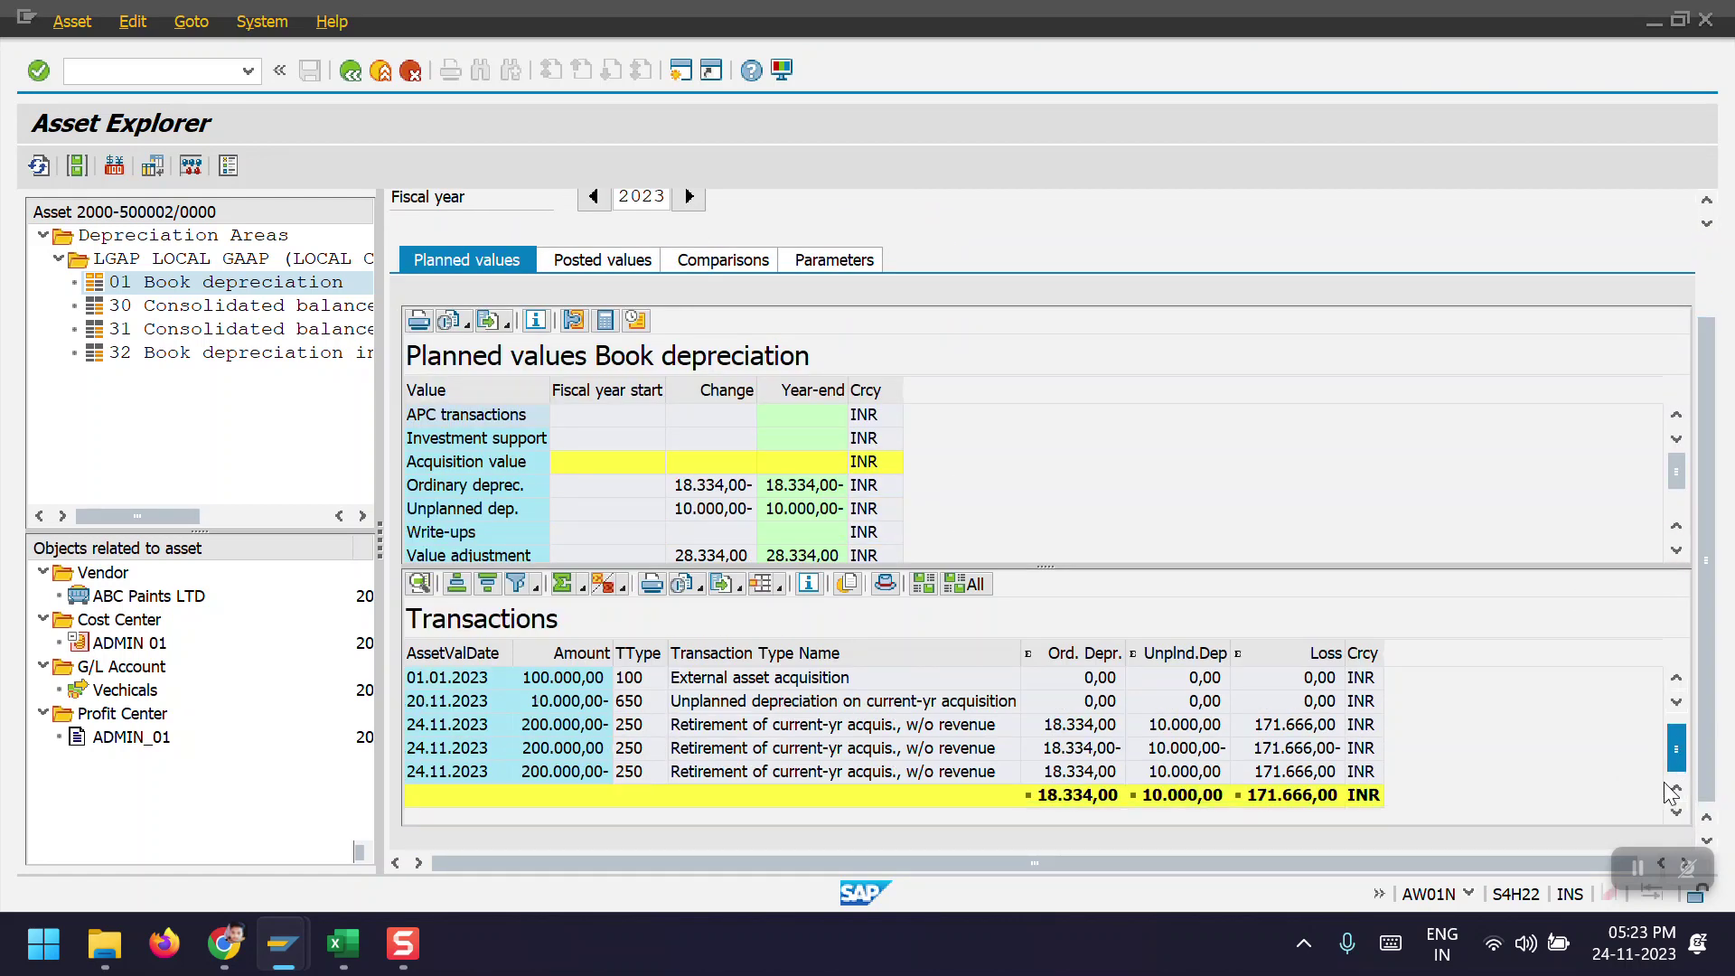
click(464, 774)
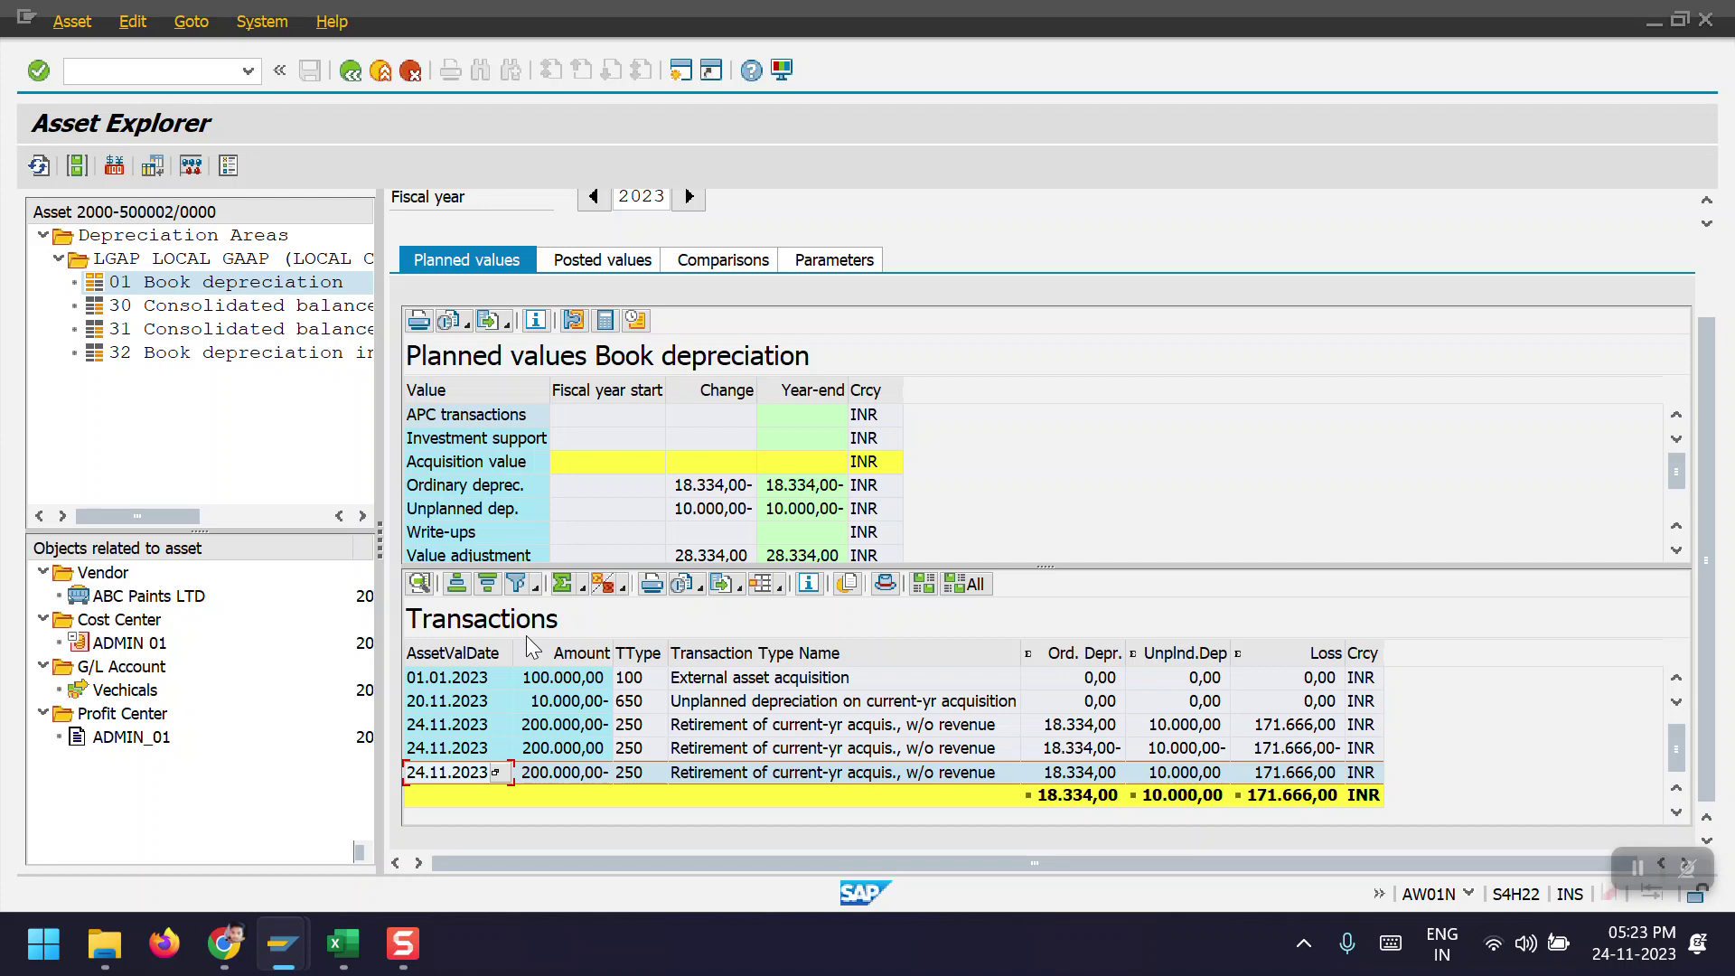
click(604, 264)
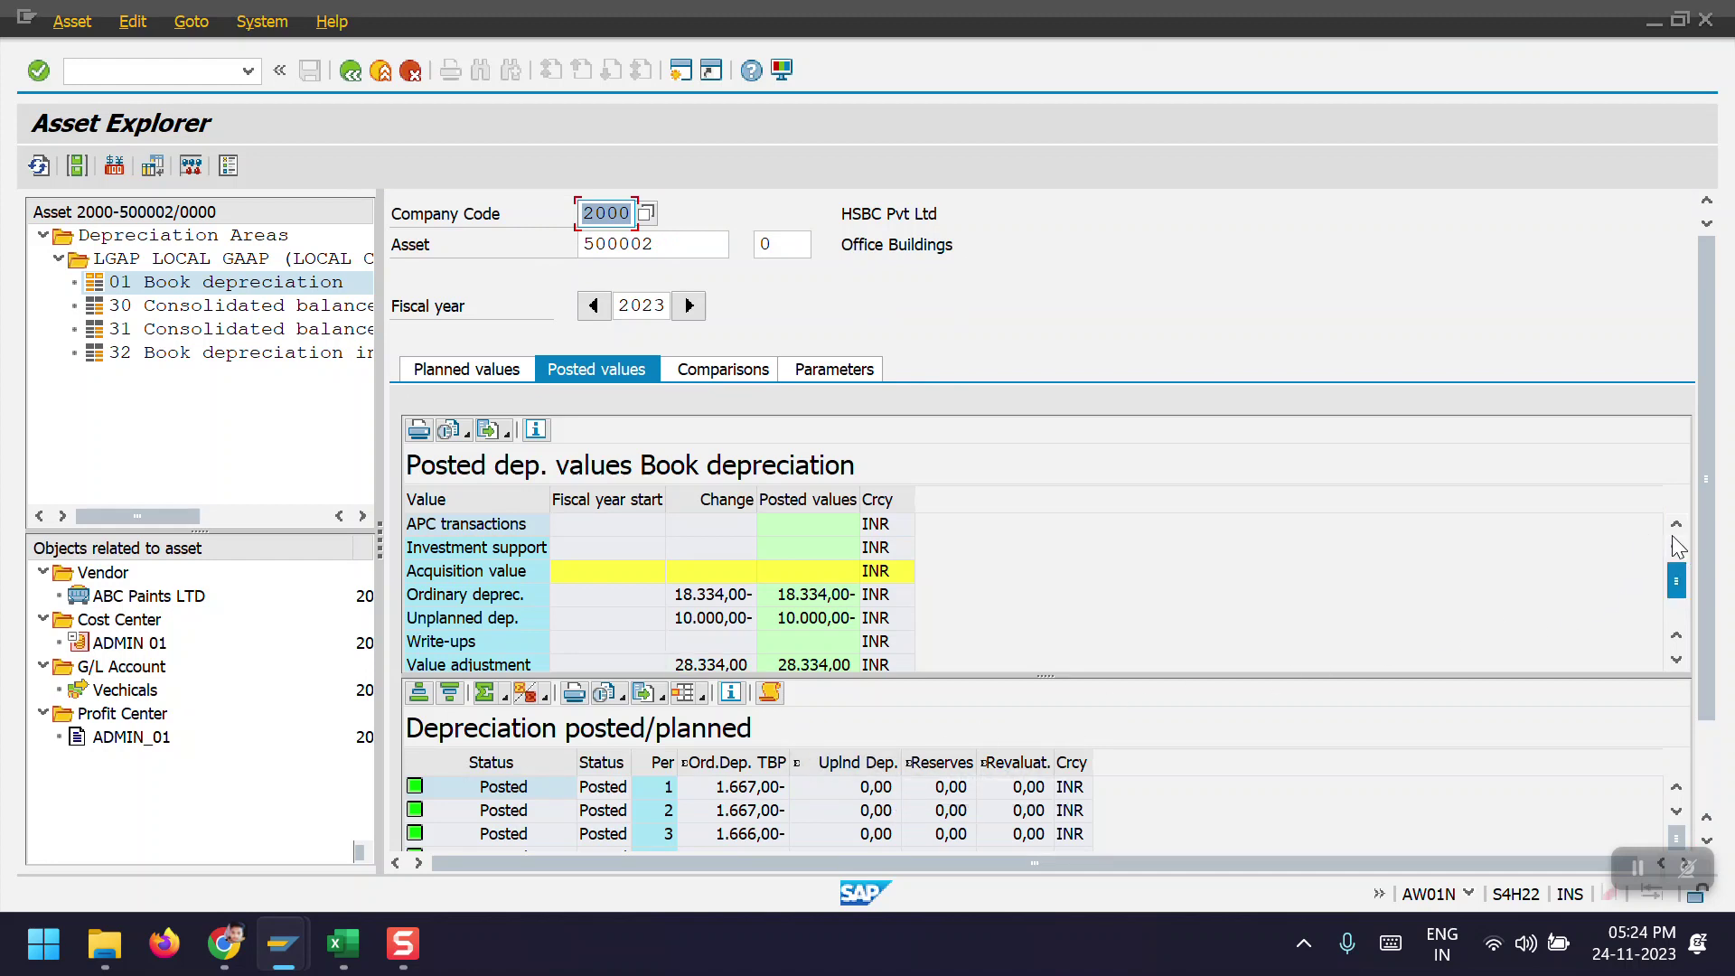
scroll(1712, 707, down, 2)
scroll(801, 701, down, 2)
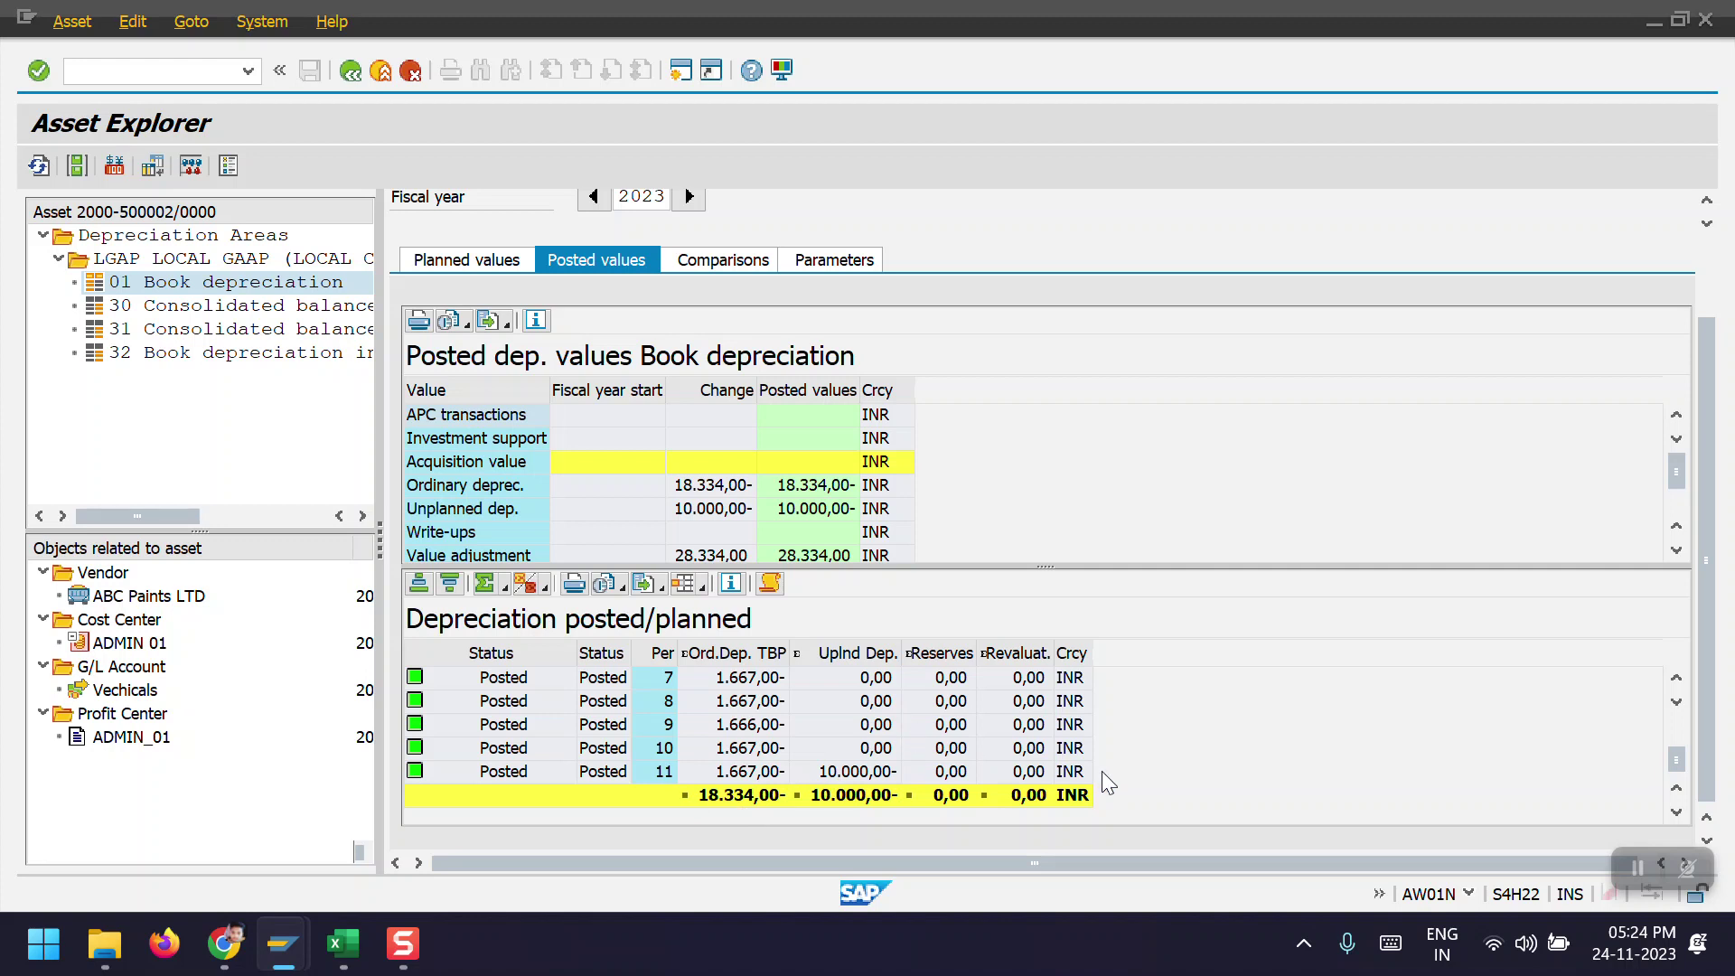
click(488, 263)
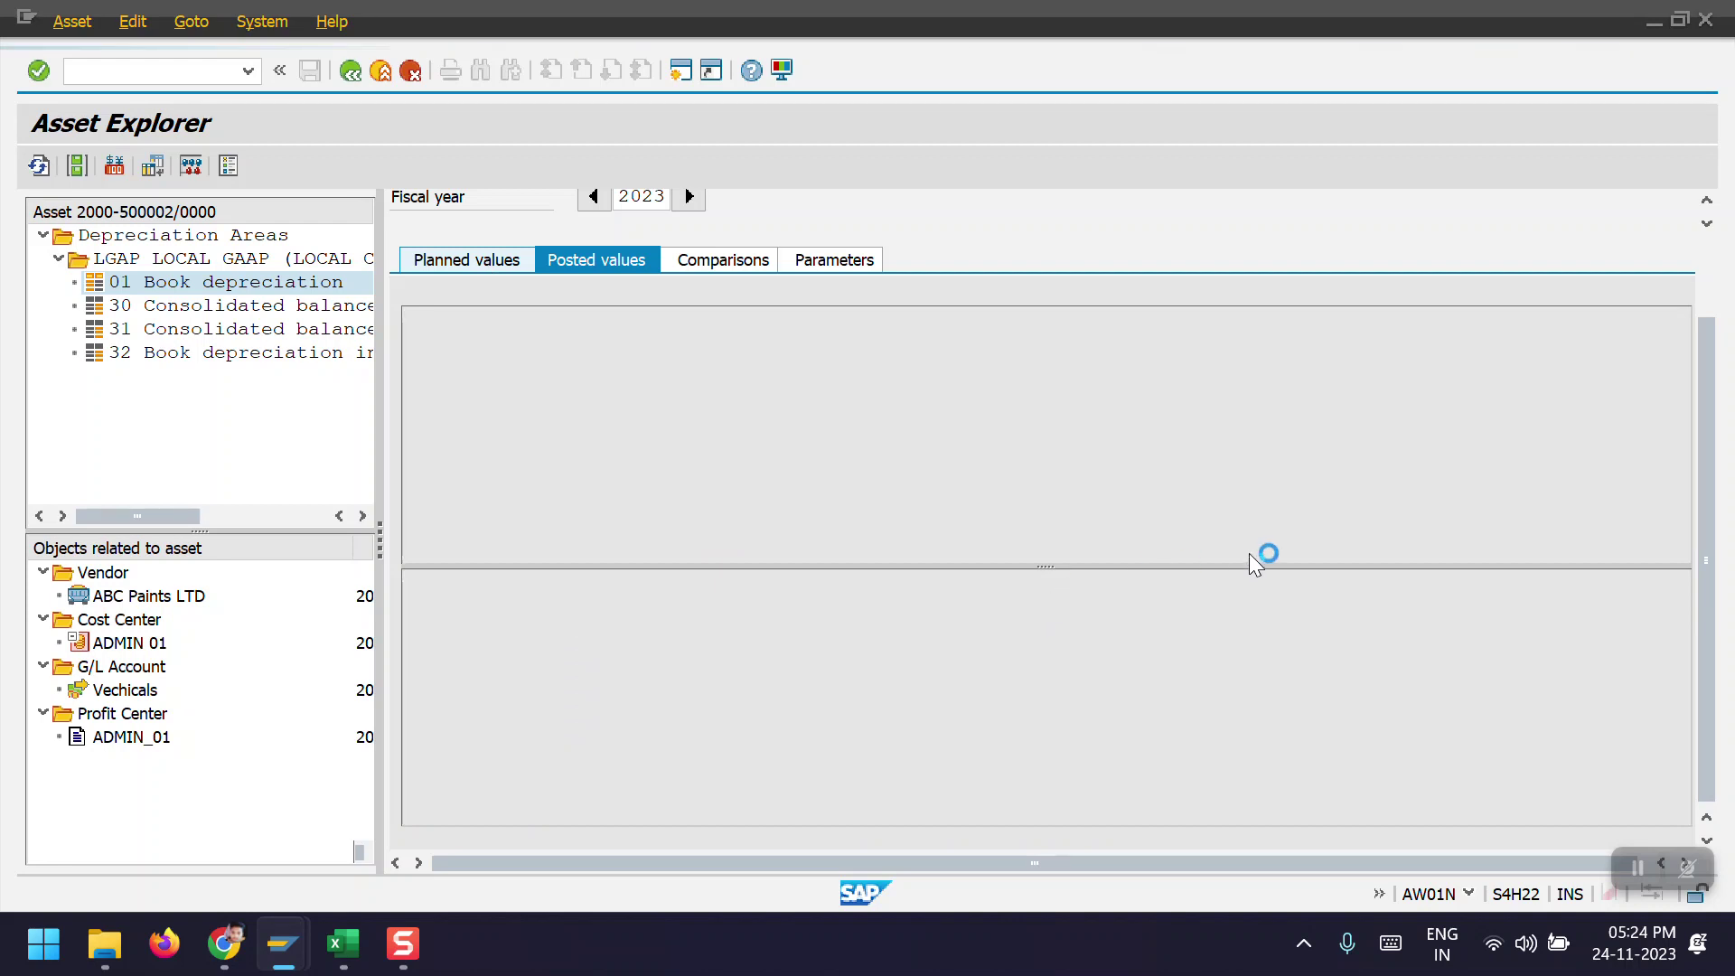